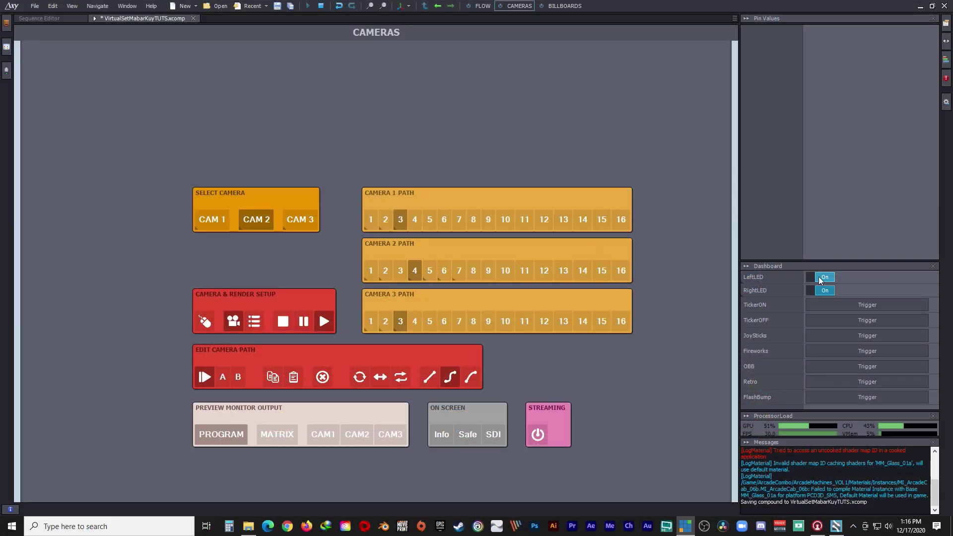
# Toggle the LeftLED and RightLED dashboard switches off and back on to test them.
pyautogui.press('z')
pyautogui.click(824, 278)
pyautogui.click(827, 291)
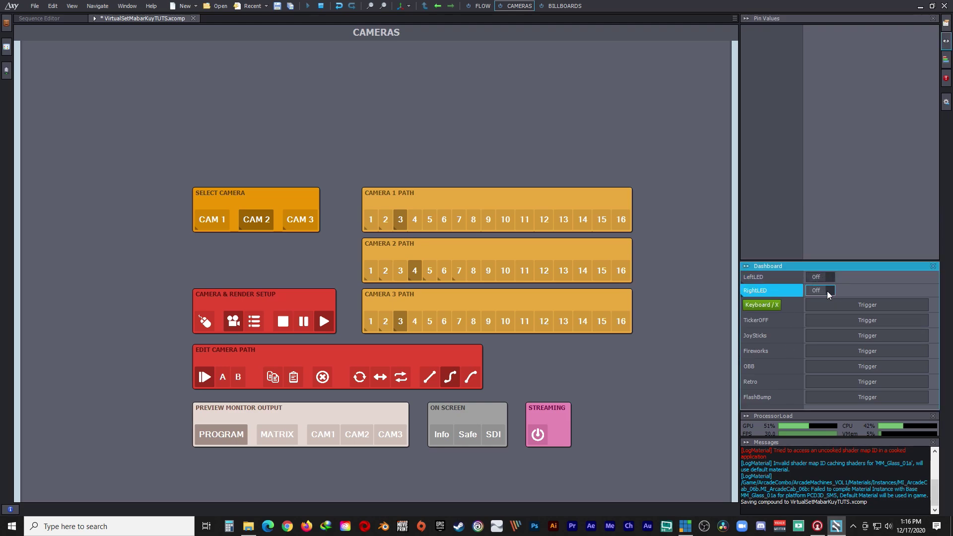
pyautogui.click(820, 276)
pyautogui.click(823, 290)
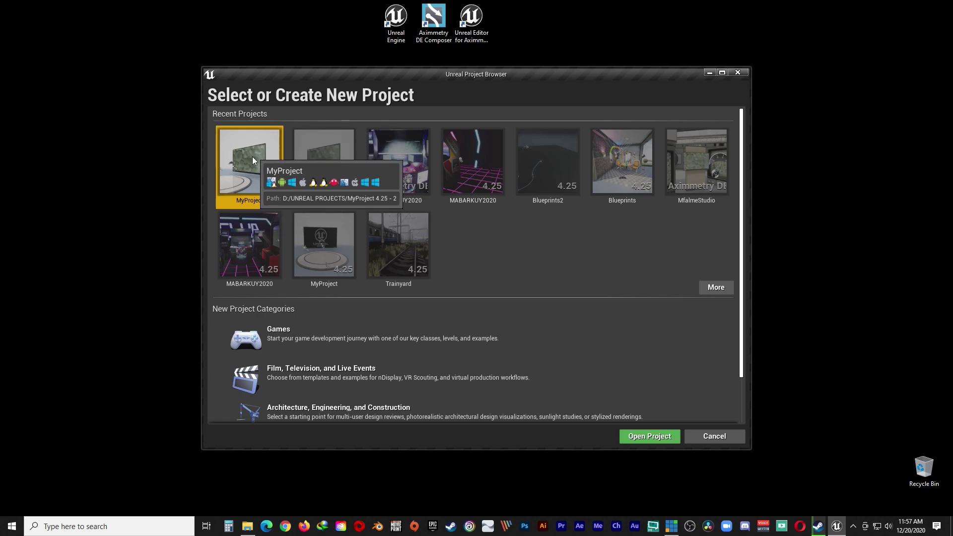
# Switch to the Unreal project browser and open the recent project MyProject.
pyautogui.click(650, 437)
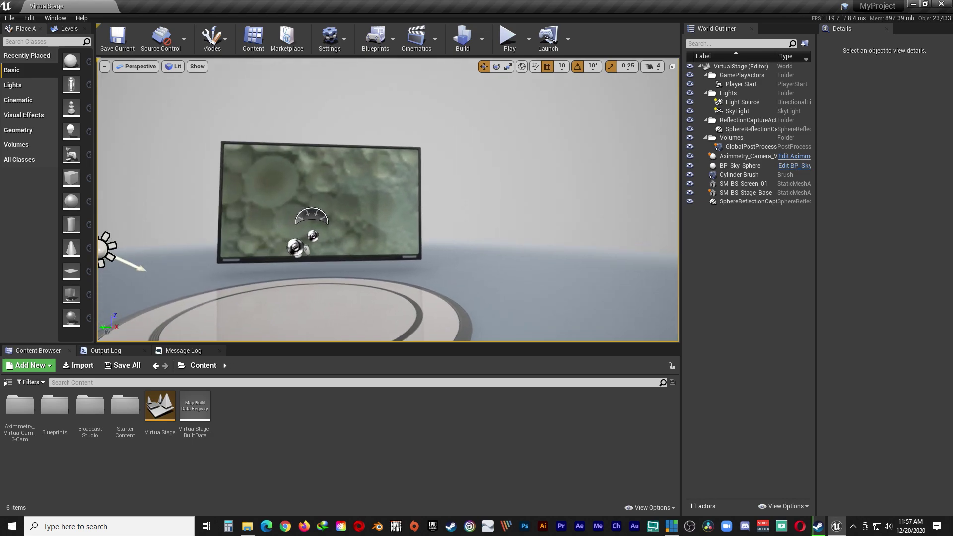
pyautogui.moveTo(388, 200)
pyautogui.mouseDown(button='right')
pyautogui.moveTo(447, 199)
pyautogui.moveTo(308, 187)
pyautogui.moveTo(310, 203)
pyautogui.moveTo(447, 208)
pyautogui.moveTo(367, 208)
pyautogui.moveTo(378, 213)
pyautogui.mouseUp(button='right')
pyautogui.press('a')
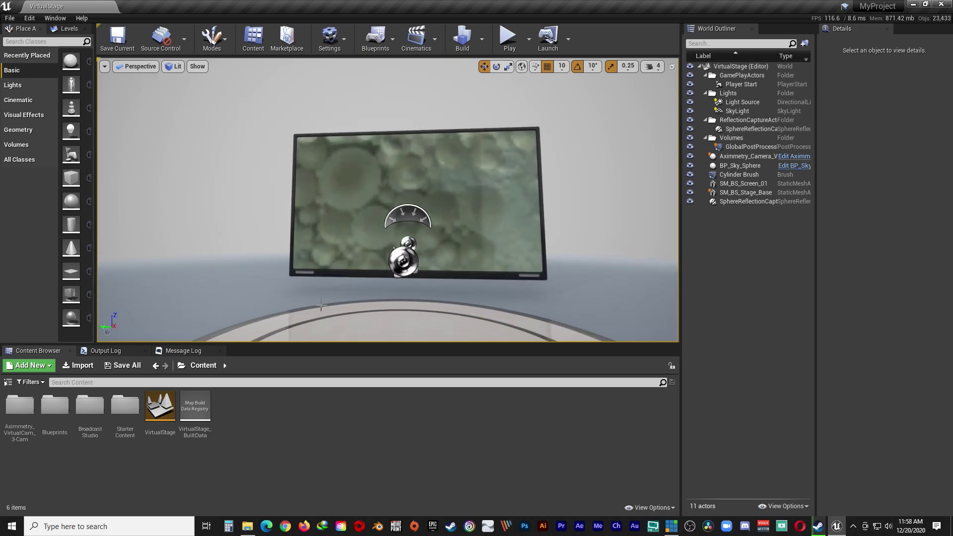
# Place two SM_BS_Screen_02 meshes from the BroadcastStudio Meshes folder in the level, one on each side of the large screen.
pyautogui.doubleClick(90, 411)
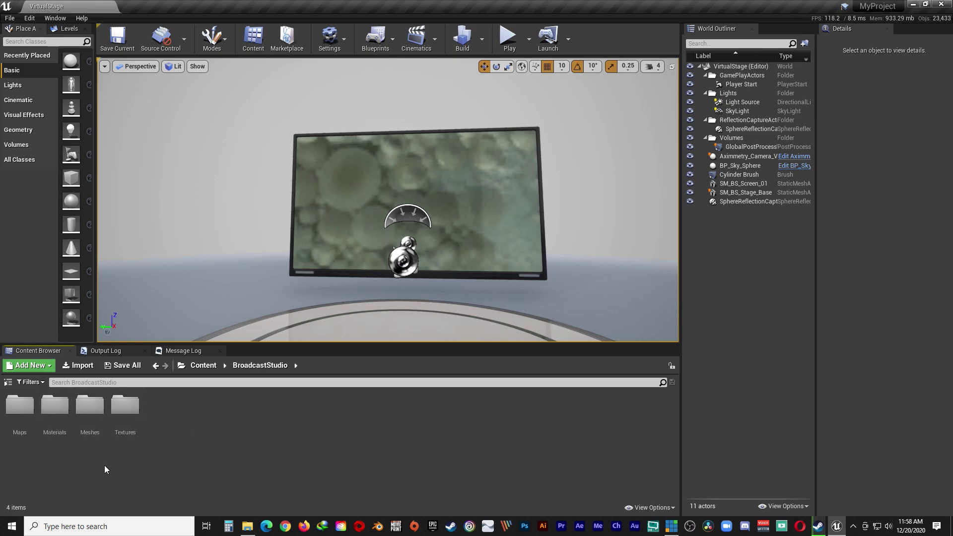
pyautogui.doubleClick(90, 405)
pyautogui.scroll(-2, 463, 453)
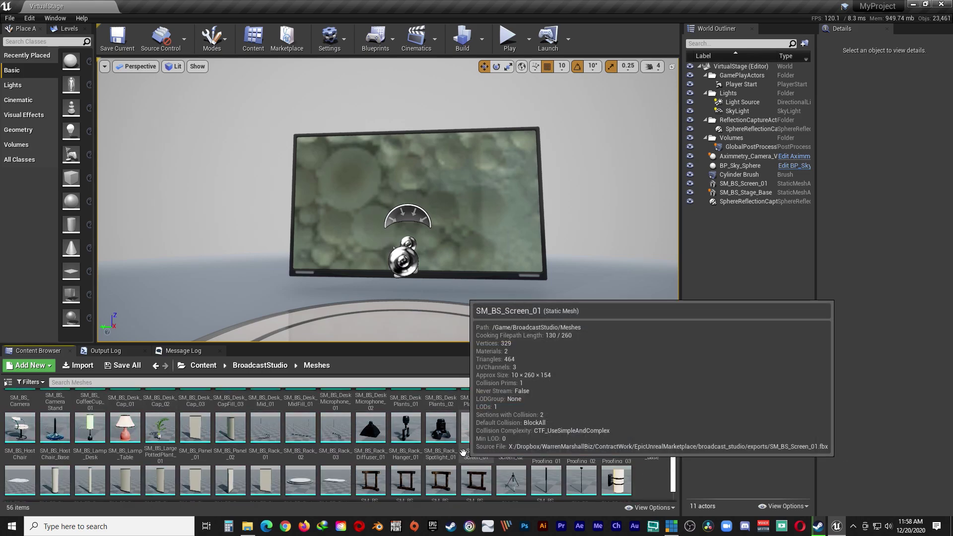
pyautogui.scroll(3, 463, 452)
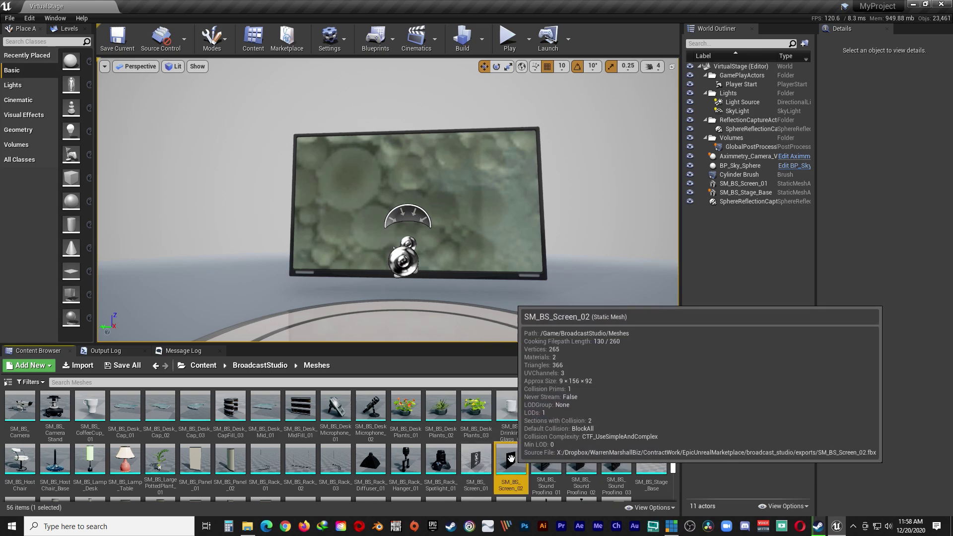
pyautogui.moveTo(511, 458); pyautogui.dragTo(178, 250)
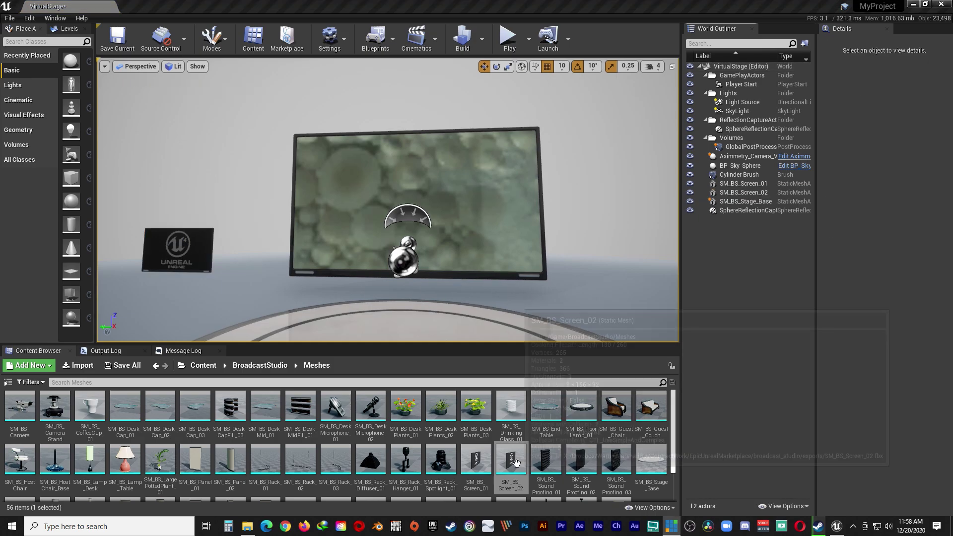
pyautogui.moveTo(517, 463); pyautogui.dragTo(604, 277)
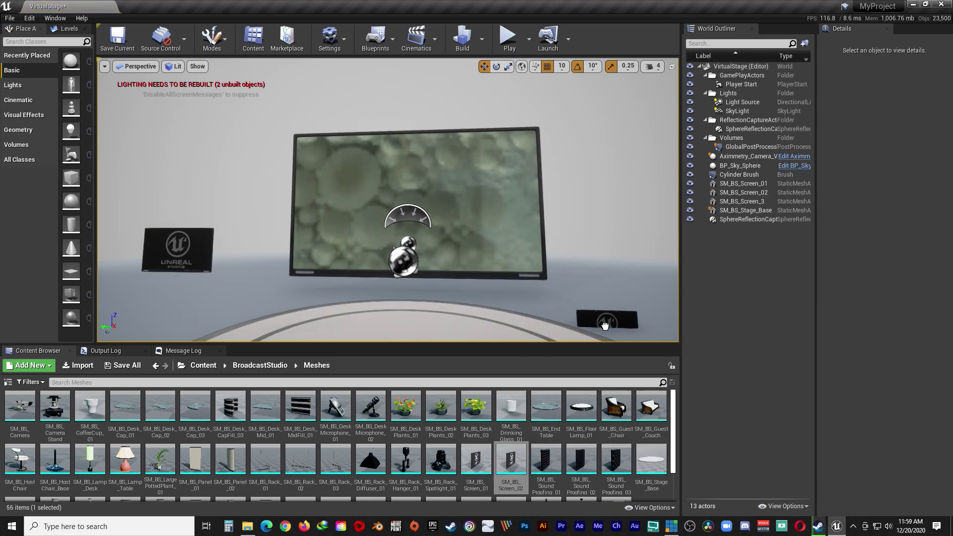
# Raise SM_BS_Screen_3 to a height of 250 and position it beside the large screen at about Y -560.
pyautogui.moveTo(605, 326); pyautogui.dragTo(605, 324)
pyautogui.moveTo(602, 285); pyautogui.dragTo(604, 205)
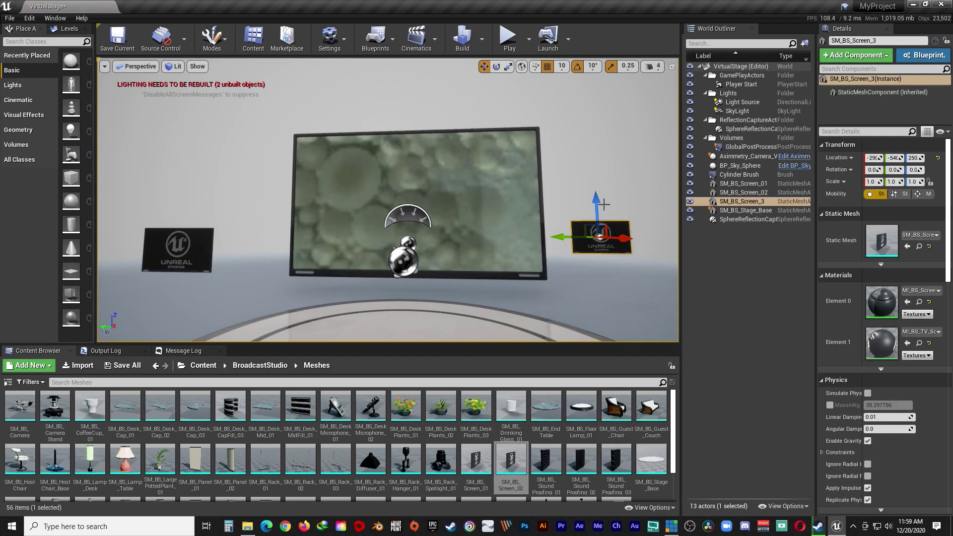
pyautogui.moveTo(623, 242); pyautogui.dragTo(574, 244)
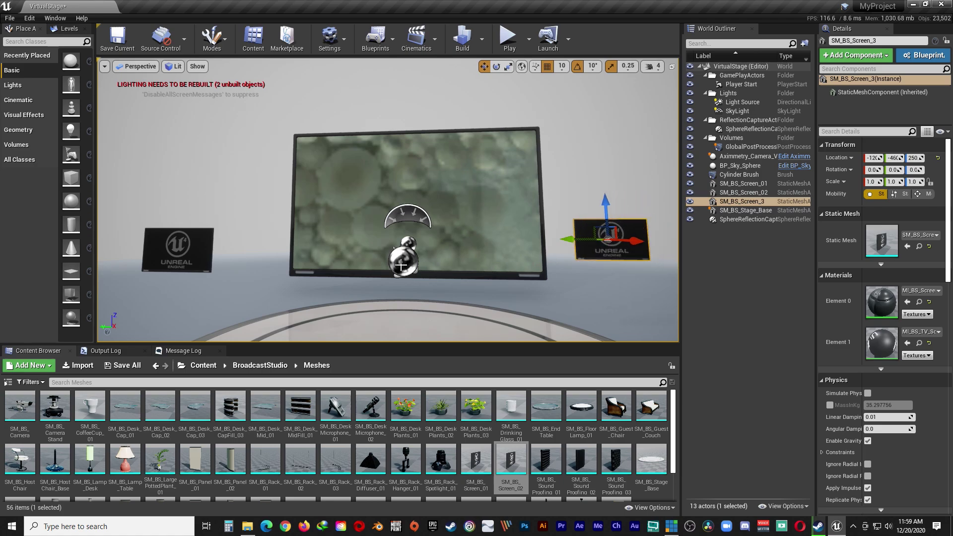
pyautogui.moveTo(194, 168); pyautogui.dragTo(208, 225, button='right')
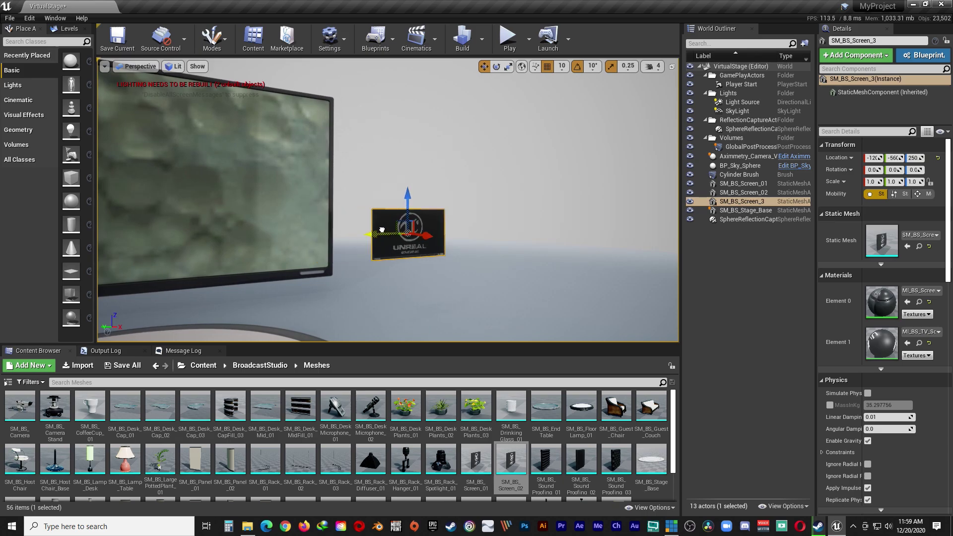
pyautogui.moveTo(381, 230); pyautogui.dragTo(425, 233, button='right')
# Move SM_BS_Screen_02 farther outward from the large screen to a Y location of 540.
pyautogui.click(286, 250)
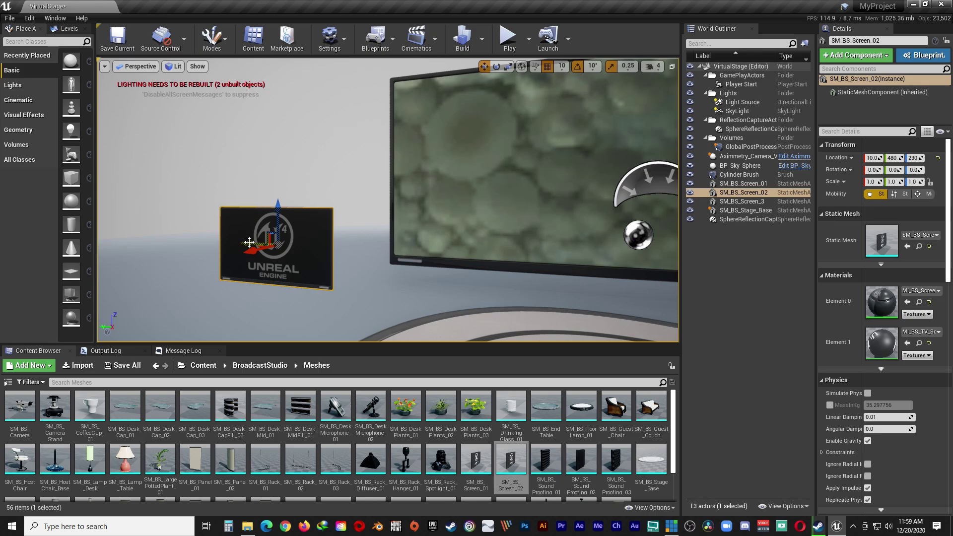
pyautogui.moveTo(277, 185); pyautogui.dragTo(382, 186, button='right')
pyautogui.moveTo(213, 221); pyautogui.dragTo(511, 195, button='right')
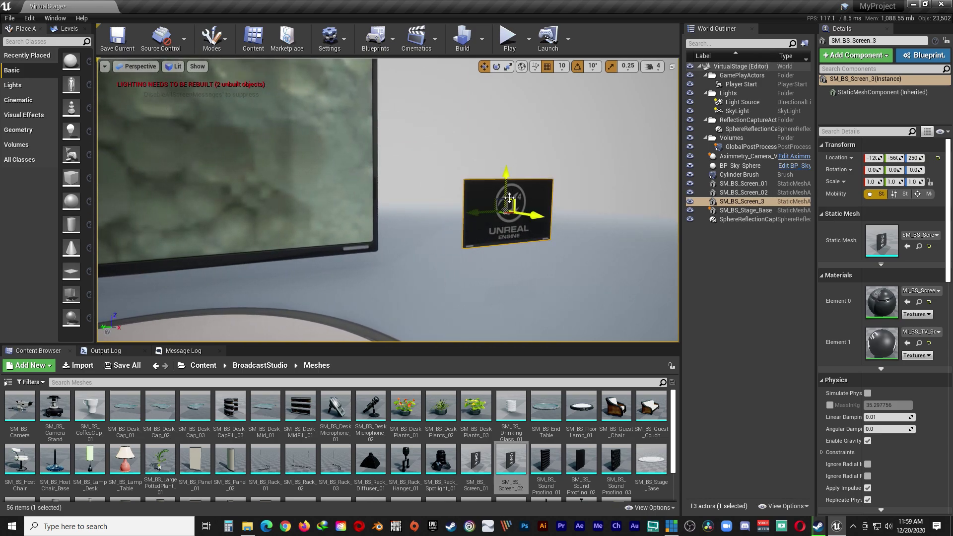
# Set SM_BS_Screen_3's mobility to Movable and raise the screen to a height of 270.
pyautogui.click(743, 201)
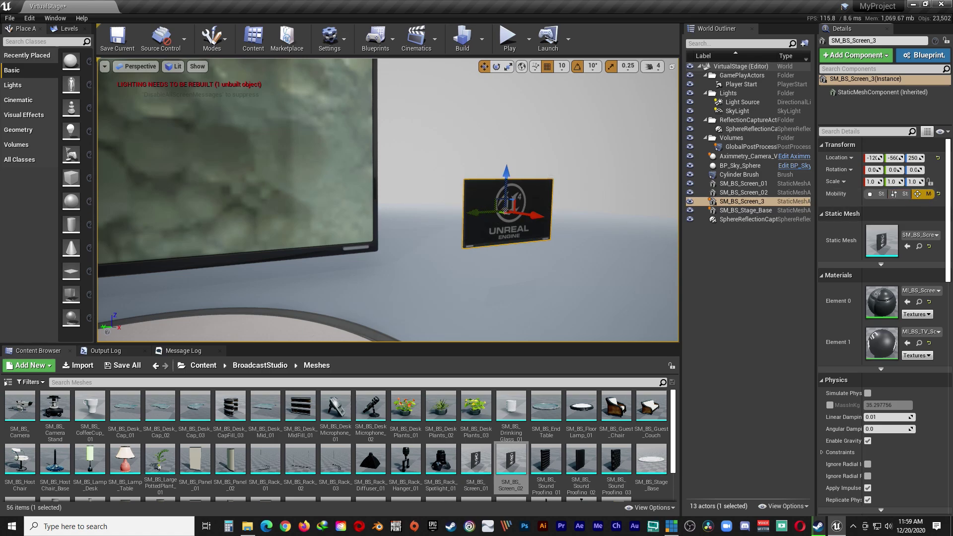
pyautogui.moveTo(434, 193)
pyautogui.mouseDown(button='right')
pyautogui.moveTo(397, 194)
pyautogui.moveTo(434, 193)
pyautogui.mouseUp(button='right')
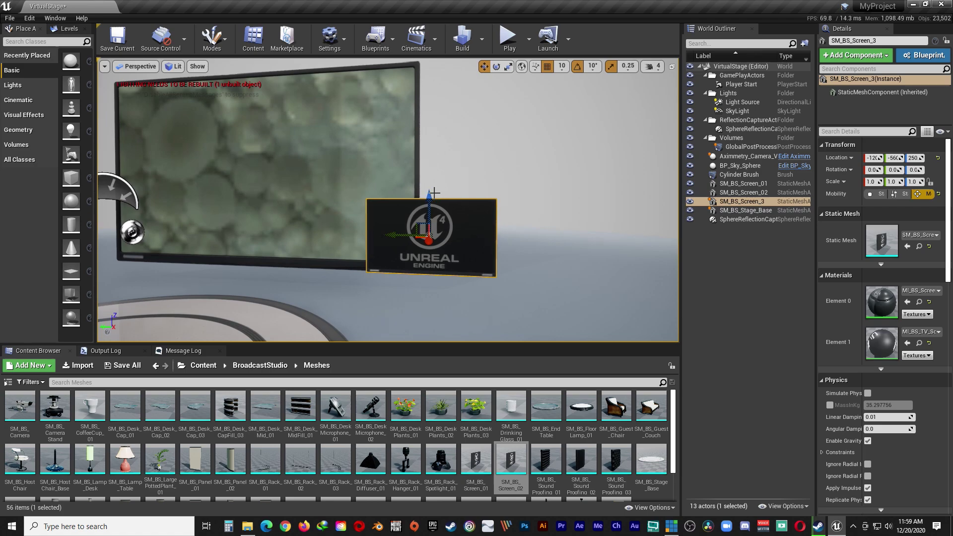
pyautogui.moveTo(430, 194); pyautogui.dragTo(430, 177)
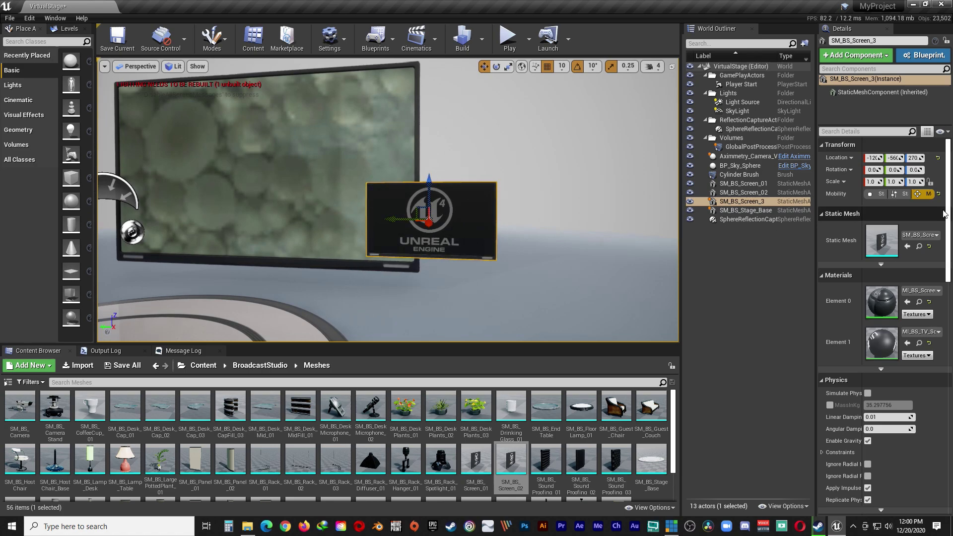
# Set the mobility of SM_BS_Screen_02 to Movable.
pyautogui.moveTo(496, 204); pyautogui.dragTo(417, 241, button='right')
pyautogui.click(390, 238)
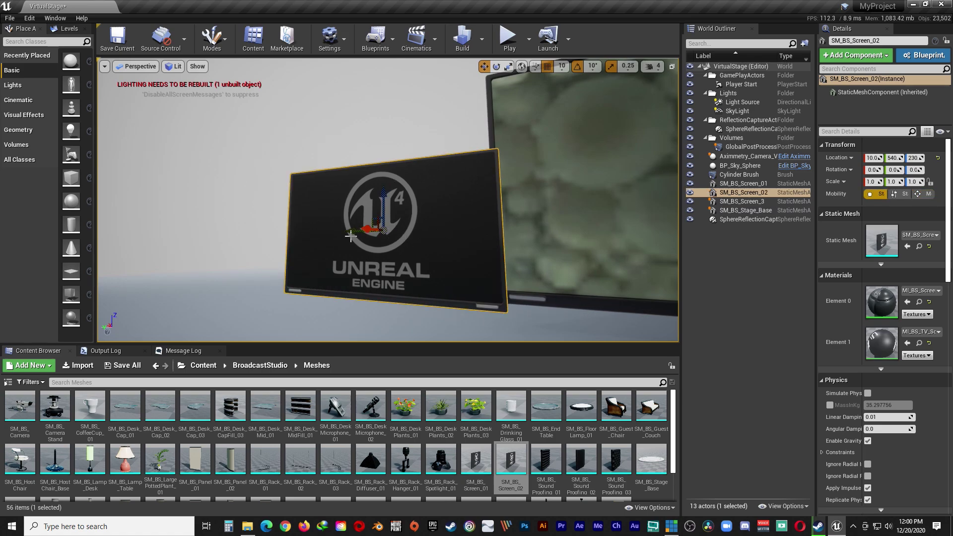
pyautogui.click(925, 194)
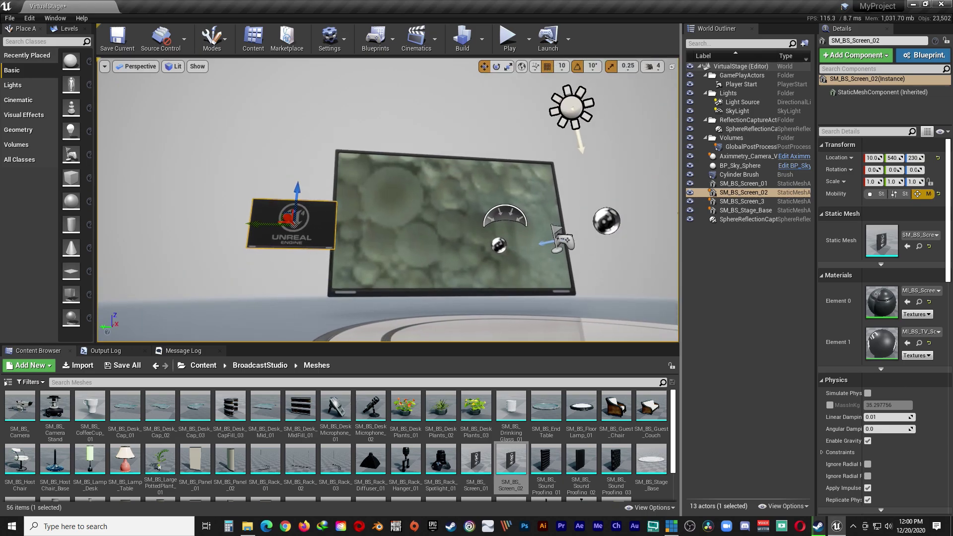
# Inspect the placement of the small screens around the large screen from several angles and distances.
pyautogui.moveTo(387, 200)
pyautogui.mouseDown(button='right')
pyautogui.moveTo(489, 199)
pyautogui.moveTo(499, 161)
pyautogui.moveTo(467, 213)
pyautogui.moveTo(402, 219)
pyautogui.moveTo(467, 215)
pyautogui.moveTo(365, 213)
pyautogui.moveTo(390, 216)
pyautogui.mouseUp(button='right')
pyautogui.press('d')
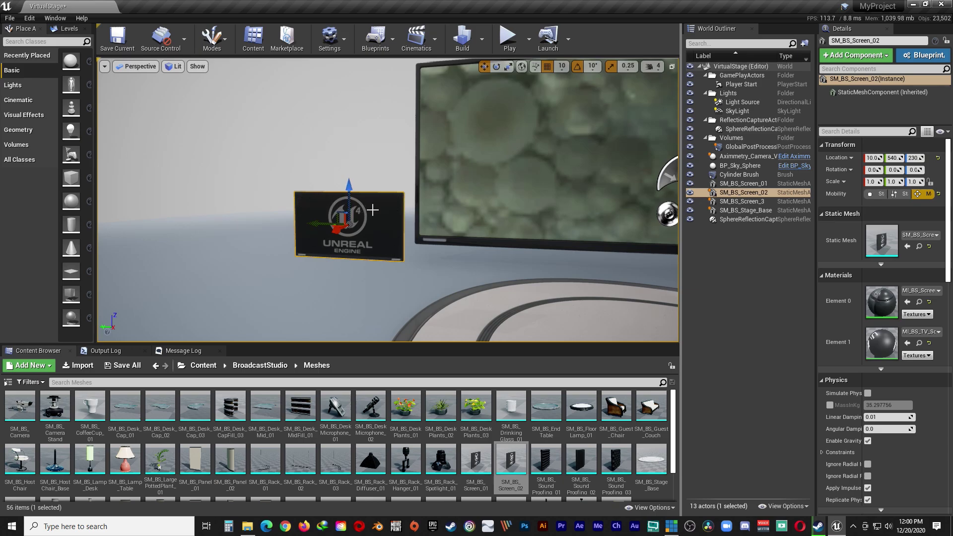
pyautogui.press('w')
pyautogui.moveTo(452, 197)
pyautogui.mouseDown(button='right')
pyautogui.moveTo(541, 211)
pyautogui.moveTo(467, 210)
pyautogui.moveTo(485, 213)
pyautogui.moveTo(462, 199)
pyautogui.mouseUp(button='right')
pyautogui.press('a')
pyautogui.press('s')
pyautogui.press('w')
pyautogui.press('s')
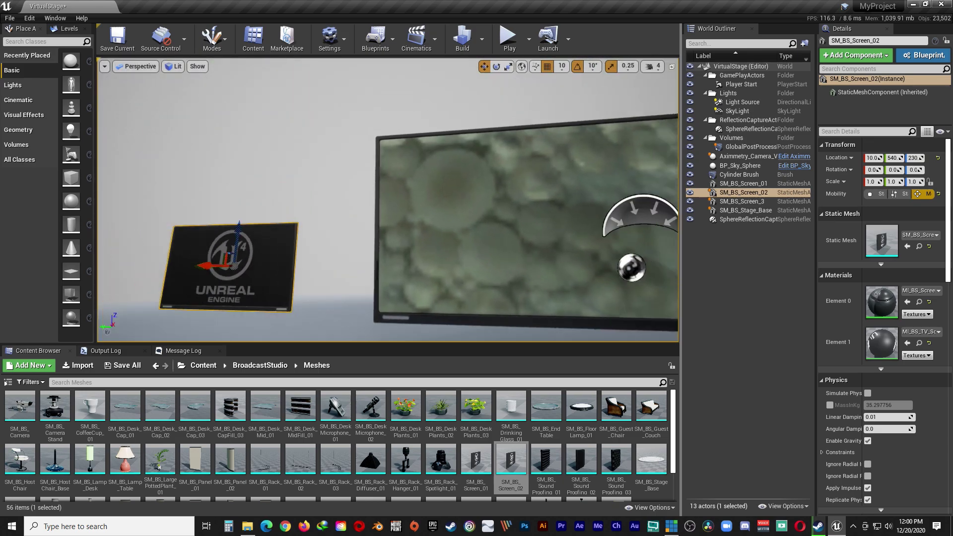
pyautogui.moveTo(309, 220); pyautogui.dragTo(310, 220, button='right')
pyautogui.press('s')
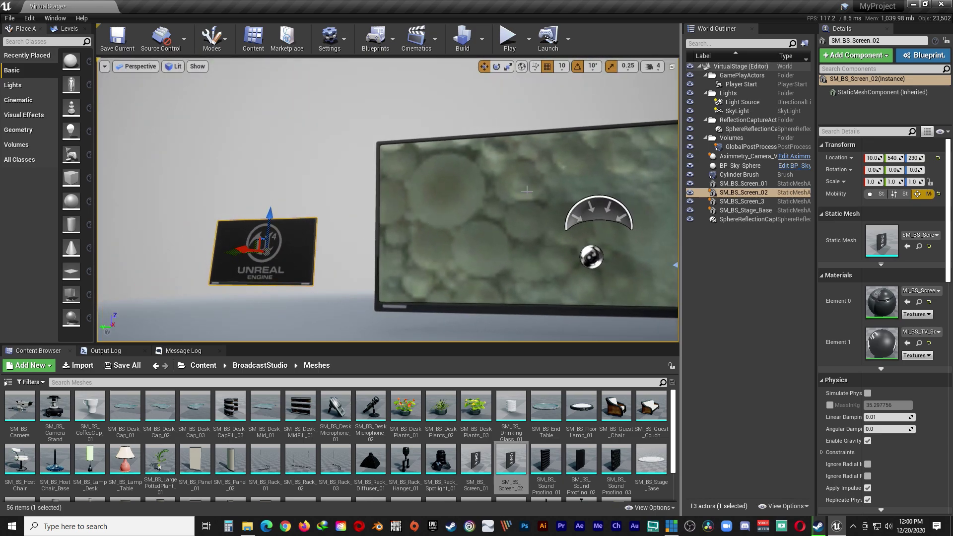
pyautogui.press('a')
pyautogui.moveTo(470, 180); pyautogui.dragTo(542, 180, button='right')
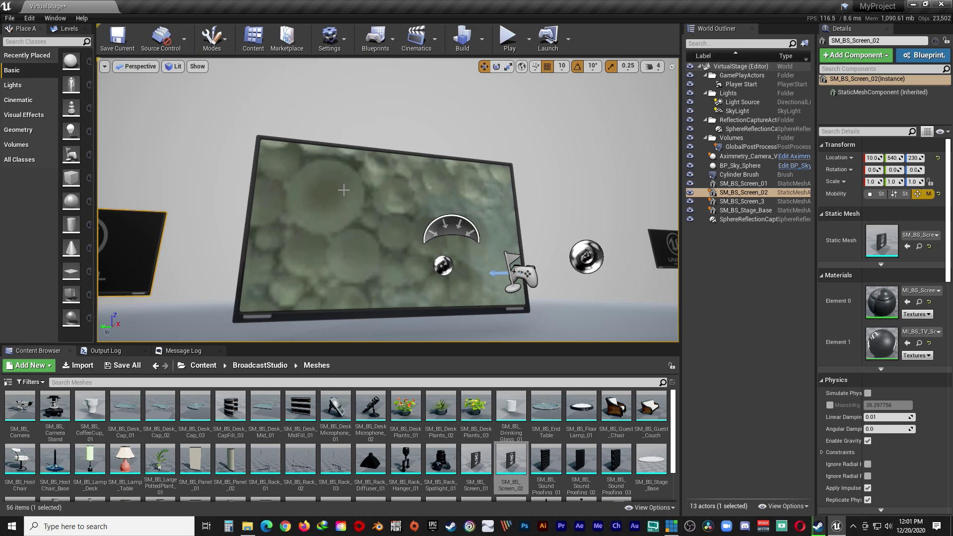
pyautogui.press('d')
pyautogui.moveTo(344, 190); pyautogui.dragTo(223, 196, button='right')
pyautogui.press('w')
pyautogui.press('s')
pyautogui.press('w')
pyautogui.press('w')
pyautogui.press('d')
pyautogui.press('w')
pyautogui.press('a')
pyautogui.press('d')
pyautogui.press('w')
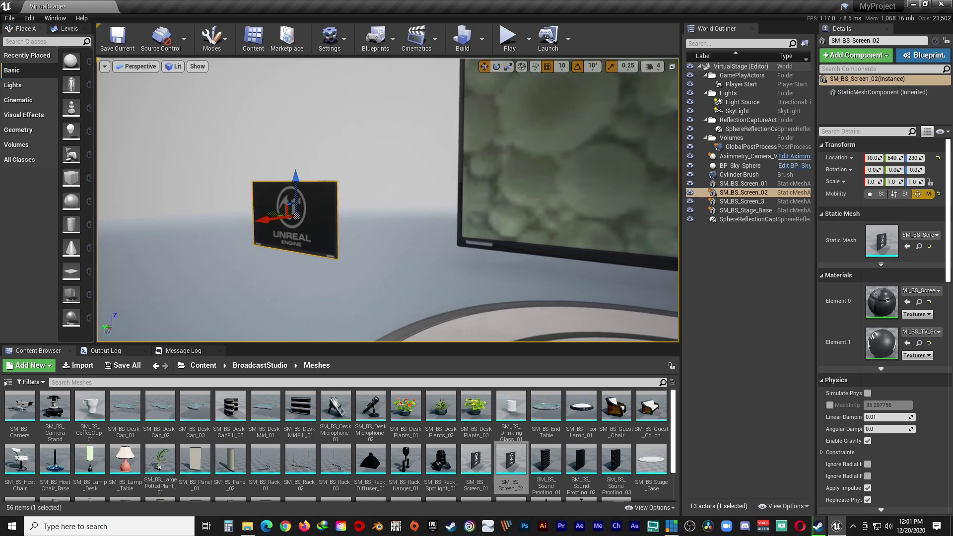
pyautogui.press('a')
pyautogui.moveTo(541, 146); pyautogui.dragTo(561, 148, button='right')
pyautogui.press('d')
pyautogui.press('w')
pyautogui.press('a')
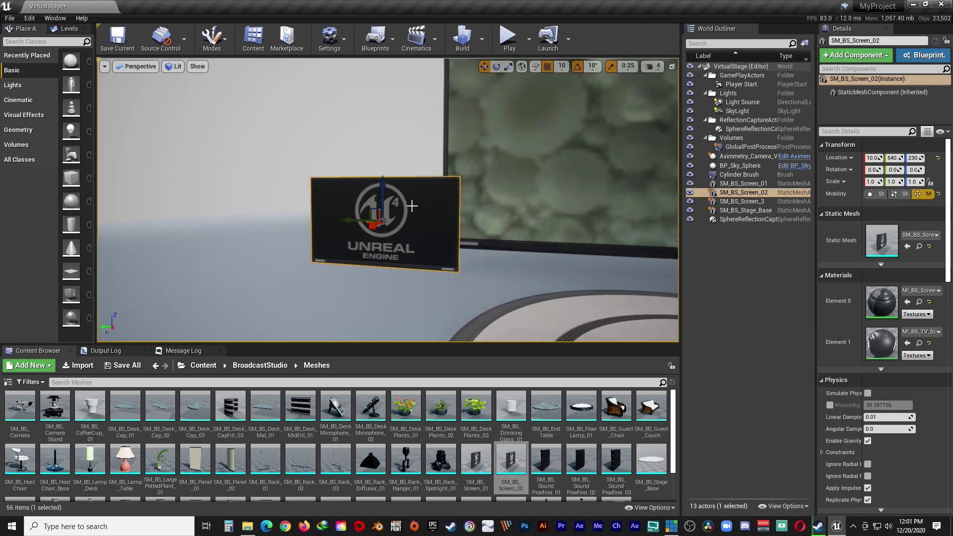
pyautogui.press('d')
pyautogui.moveTo(435, 210)
pyautogui.mouseDown(button='right')
pyautogui.moveTo(566, 219)
pyautogui.moveTo(448, 226)
pyautogui.moveTo(564, 215)
pyautogui.moveTo(430, 212)
pyautogui.mouseUp(button='right')
pyautogui.press('w')
pyautogui.press('a')
pyautogui.press('w')
pyautogui.press('d')
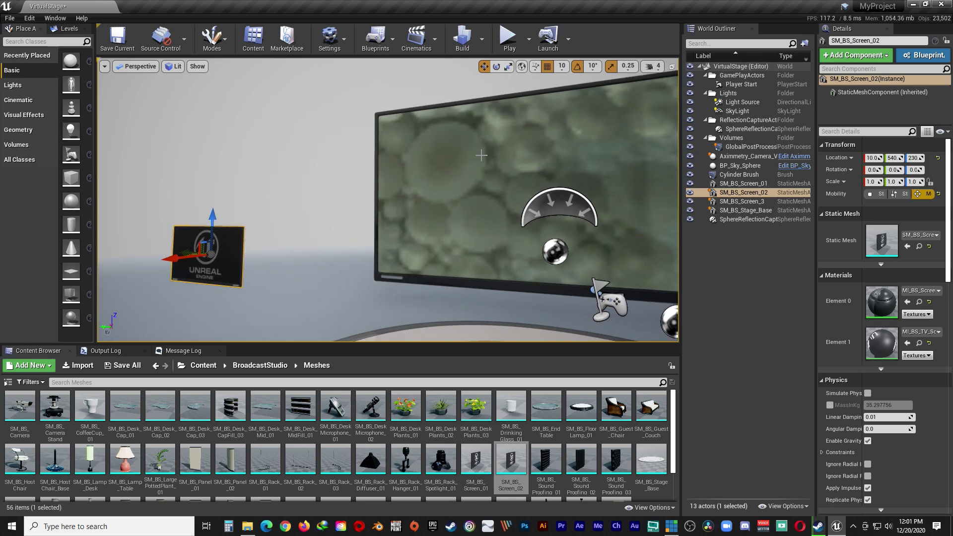
pyautogui.press('a')
pyautogui.moveTo(303, 219); pyautogui.dragTo(323, 217, button='right')
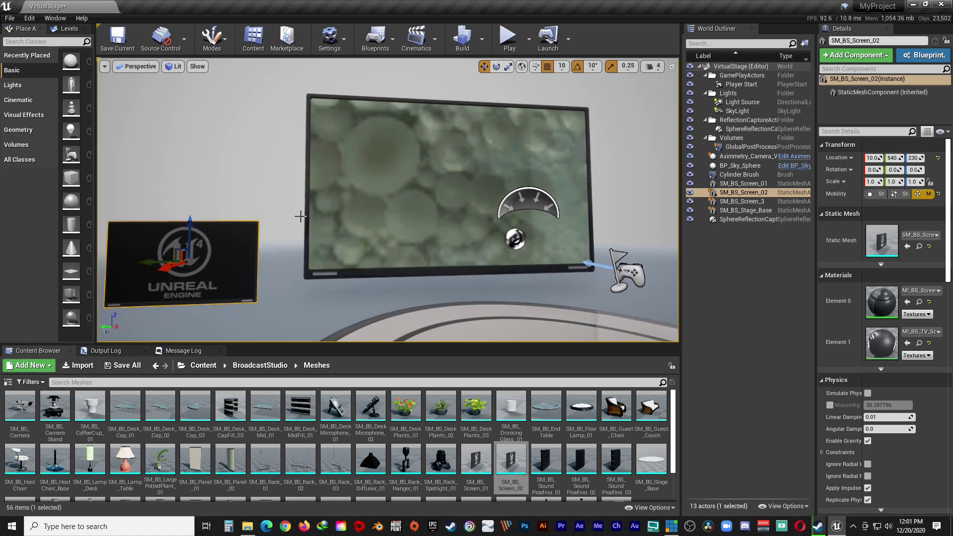
# Open the level blueprint, examine the node graph that feeds Aximmetry video to SM_BS_Screen_01, and close it.
pyautogui.click(391, 37)
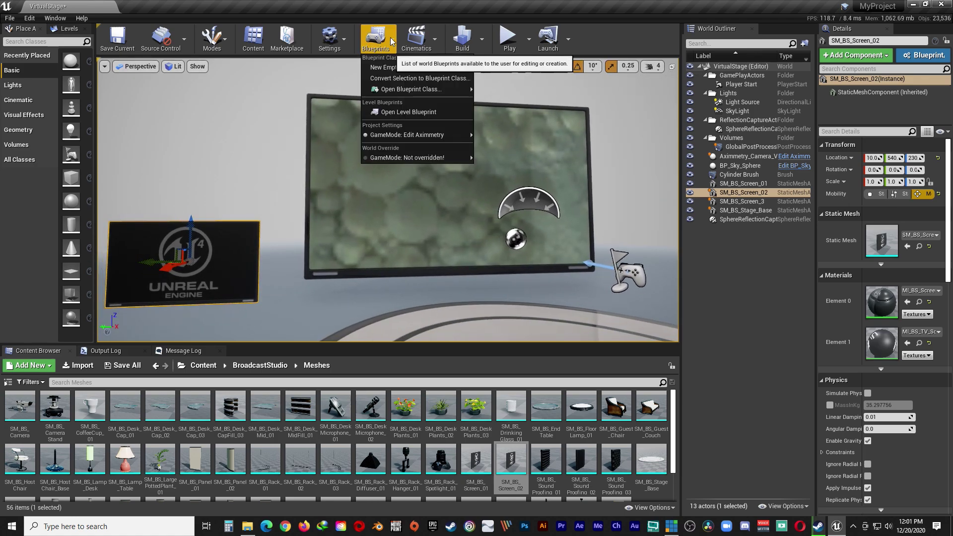
pyautogui.click(407, 107)
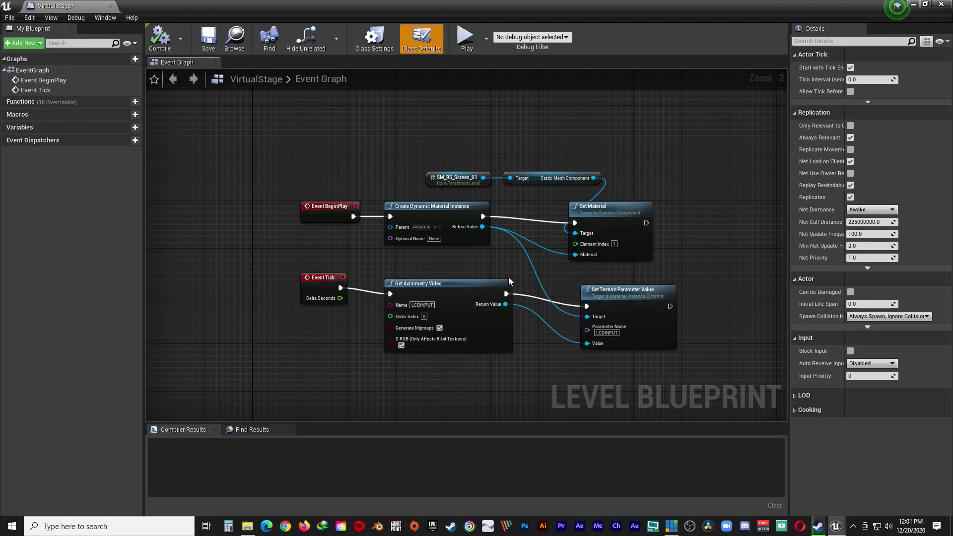
pyautogui.scroll(-3, 509, 282)
pyautogui.scroll(4, 502, 288)
pyautogui.scroll(-3, 469, 301)
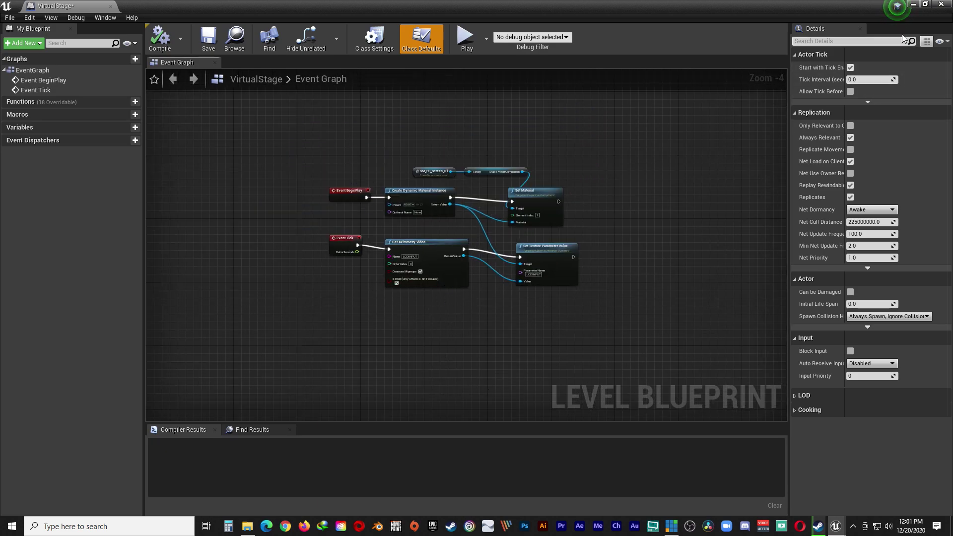
pyautogui.click(941, 4)
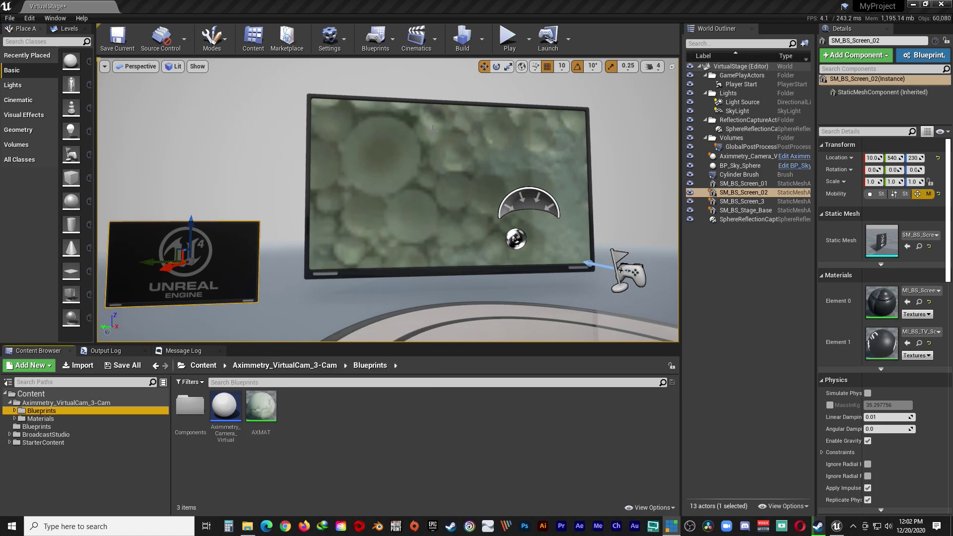
# Duplicate the AXMAT material in the Aximmetry_VirtualCam_3-Cam Blueprints folder and name the copy AXMATL.
pyautogui.click(262, 403)
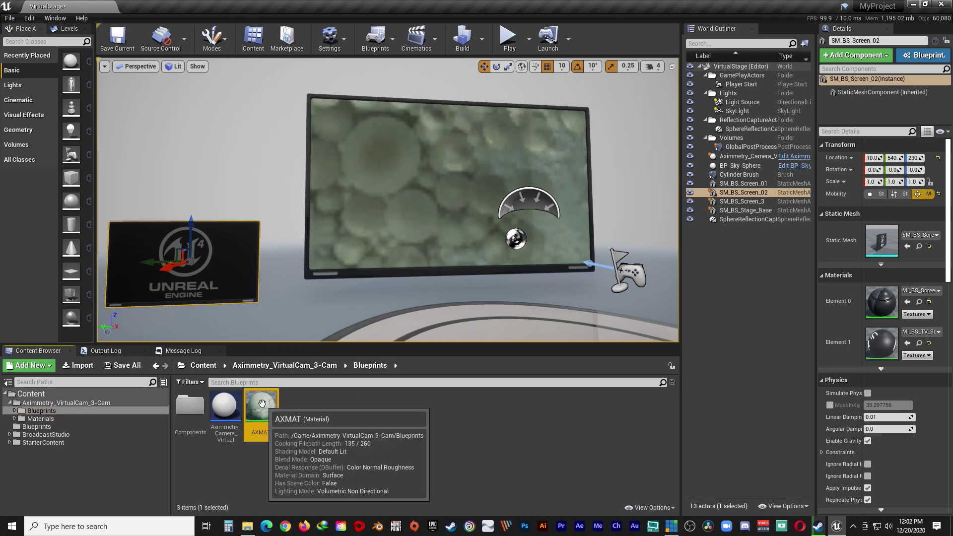
pyautogui.rightClick(263, 404)
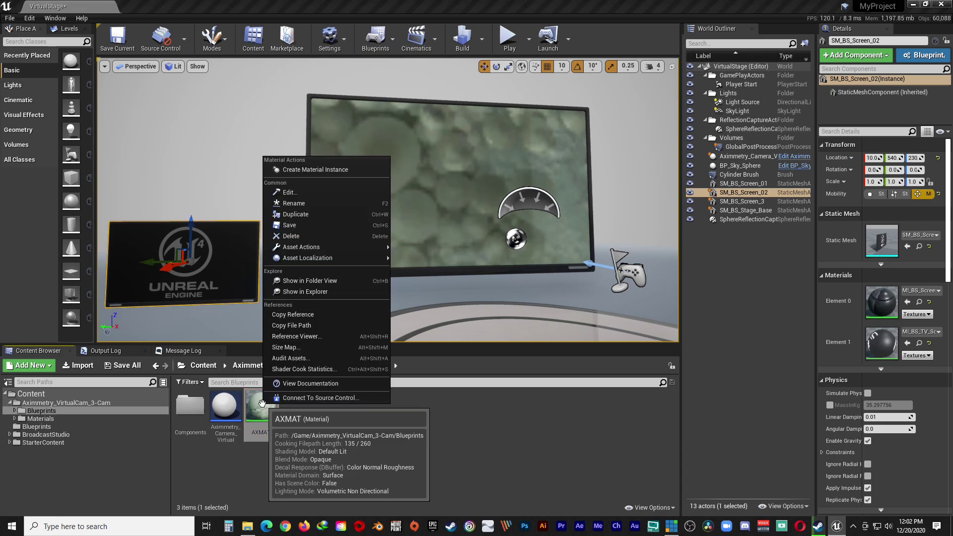
pyautogui.click(312, 214)
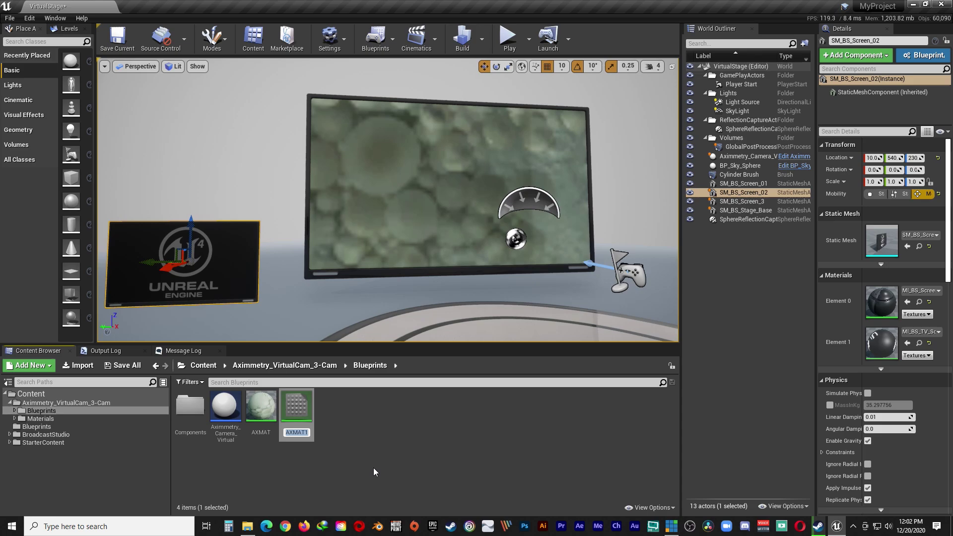
pyautogui.press('End')
pyautogui.press('BackSpace')
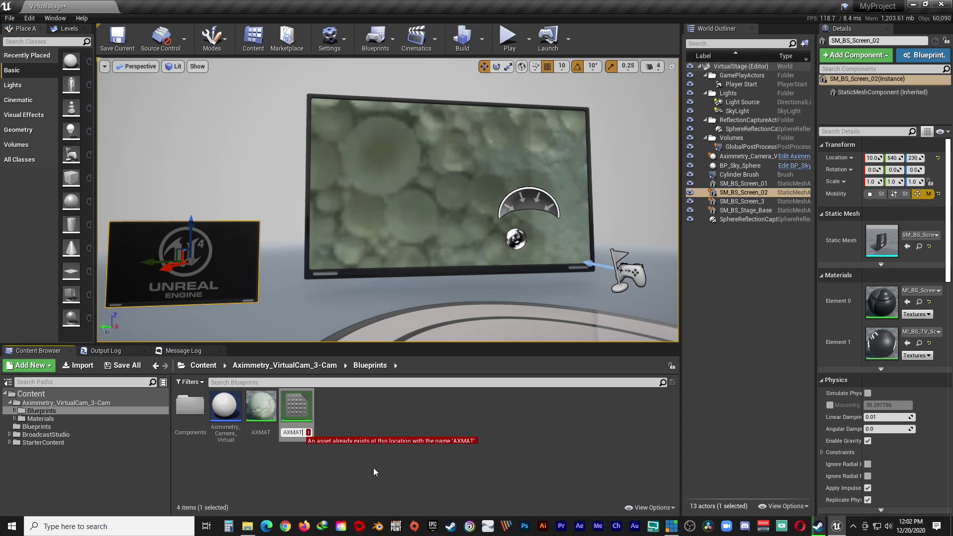
pyautogui.write('L')
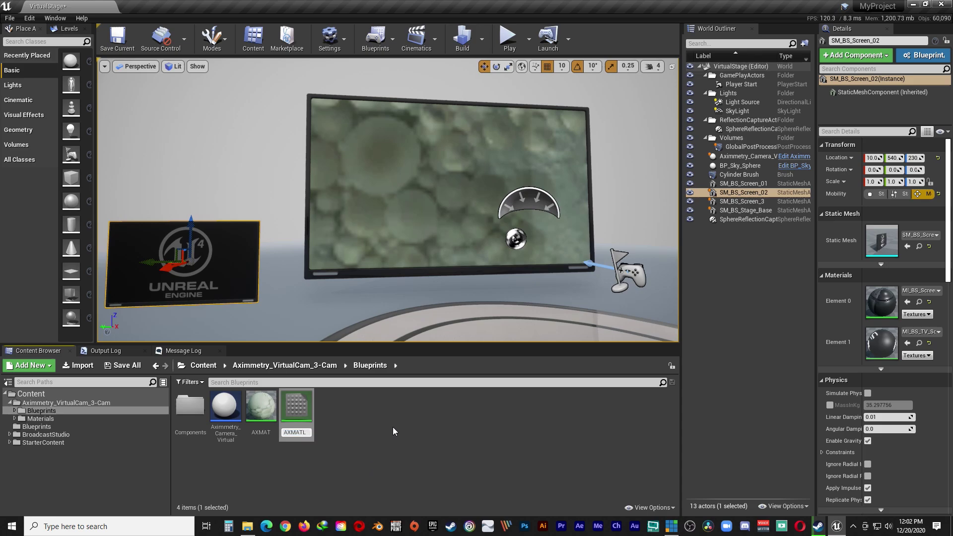
pyautogui.press('Return')
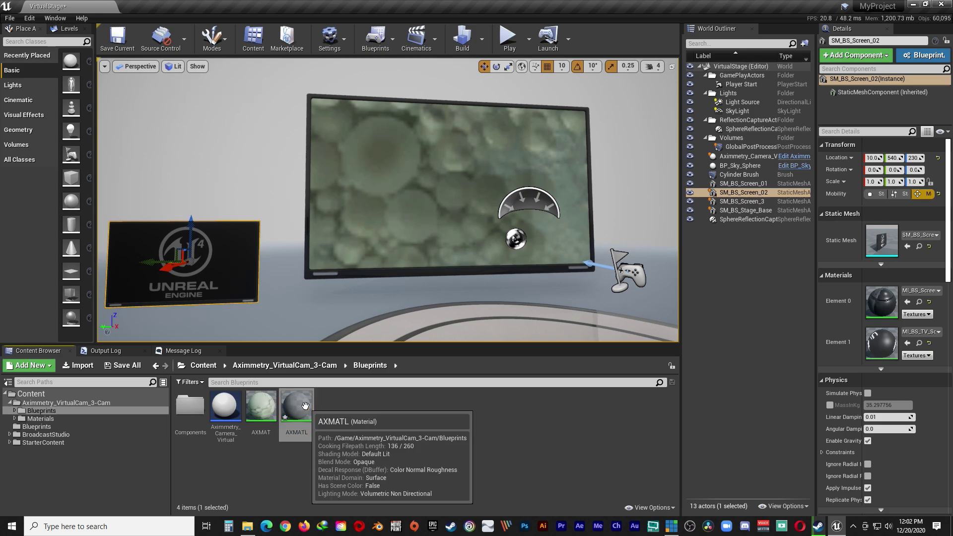
# Duplicate the AXMATL material and name the copy AXMATR.
pyautogui.rightClick(306, 407)
pyautogui.click(357, 214)
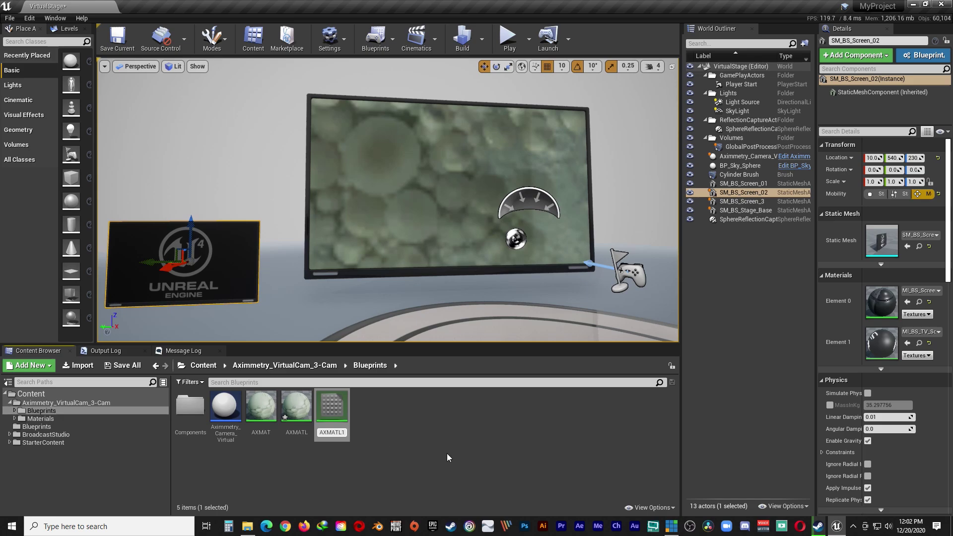
pyautogui.press('BackSpace')
pyautogui.press('BackSpace')
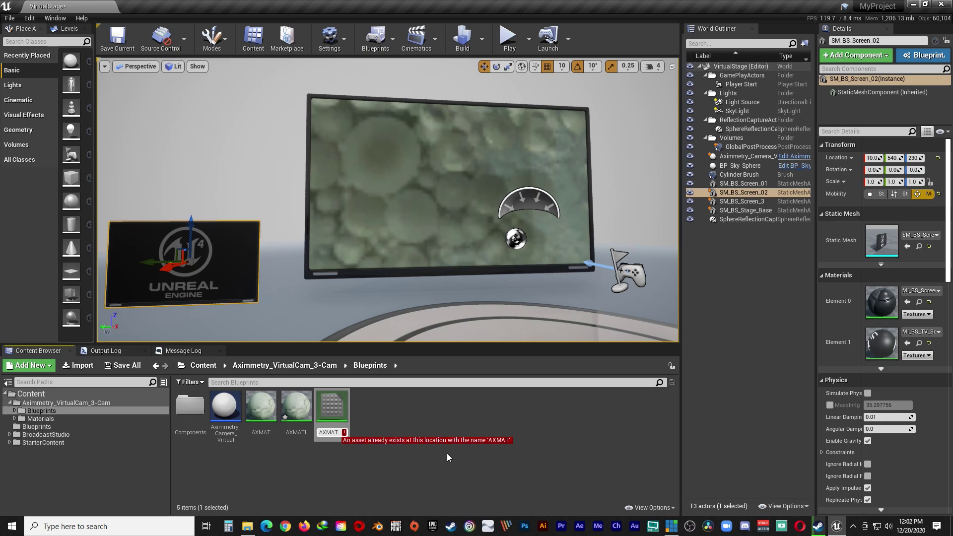
pyautogui.write('R')
pyautogui.press('Return')
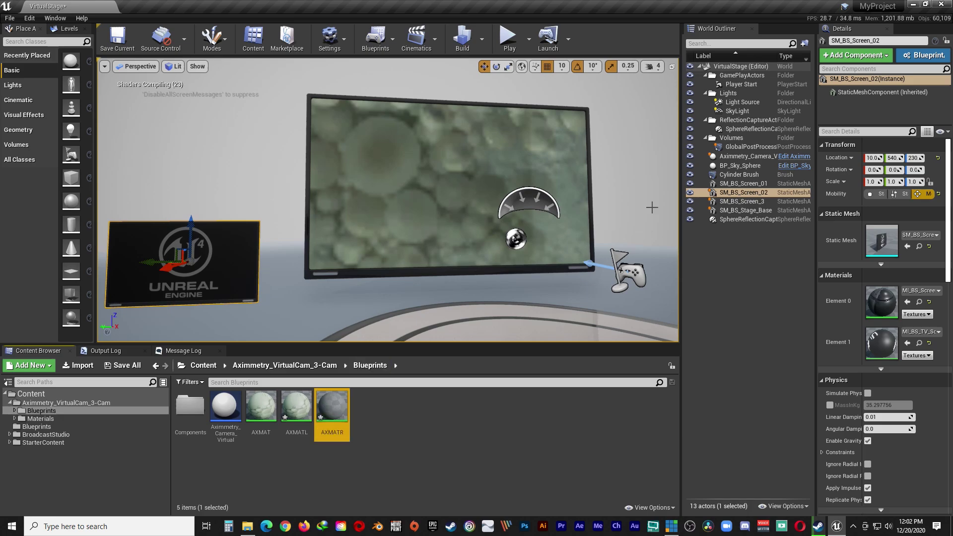
# Rename the LCDINPUT texture parameter in the AXMATL material to LCDL, and save and close the material.
pyautogui.doubleClick(298, 412)
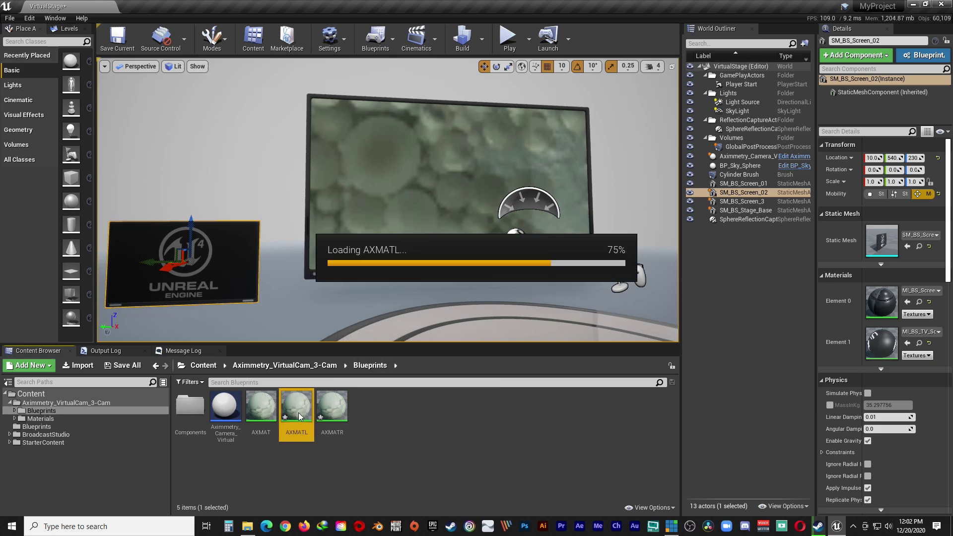
pyautogui.scroll(-8, 539, 321)
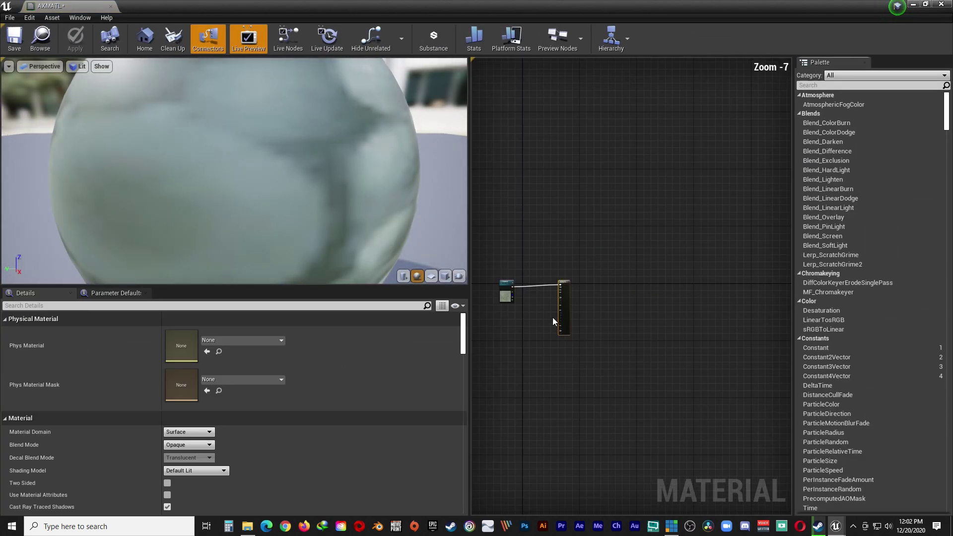
pyautogui.scroll(8, 496, 306)
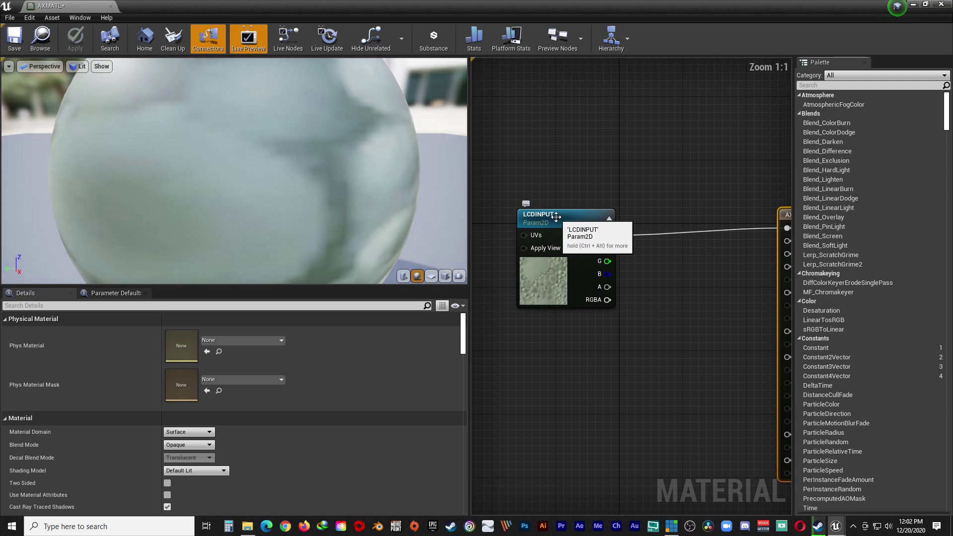
pyautogui.moveTo(555, 212); pyautogui.dragTo(562, 202)
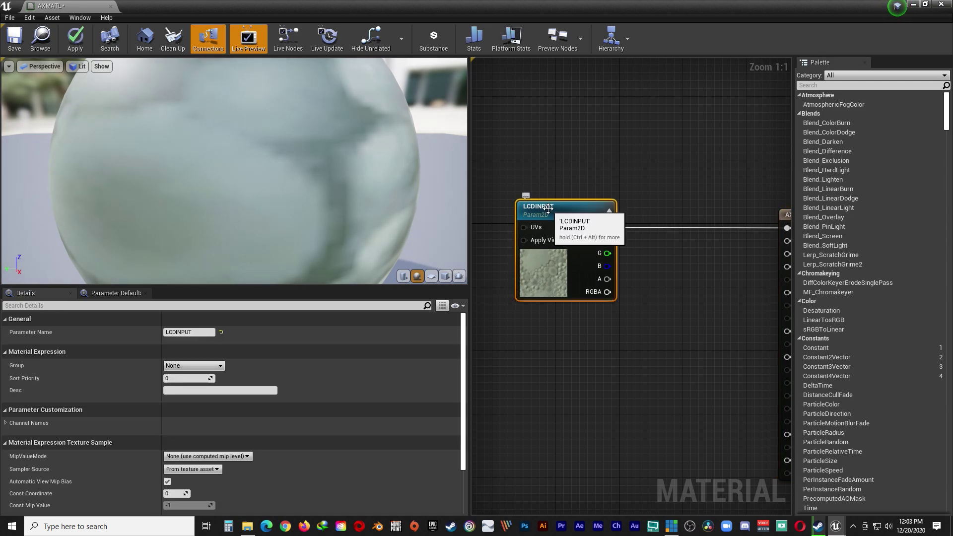
pyautogui.rightClick(548, 209)
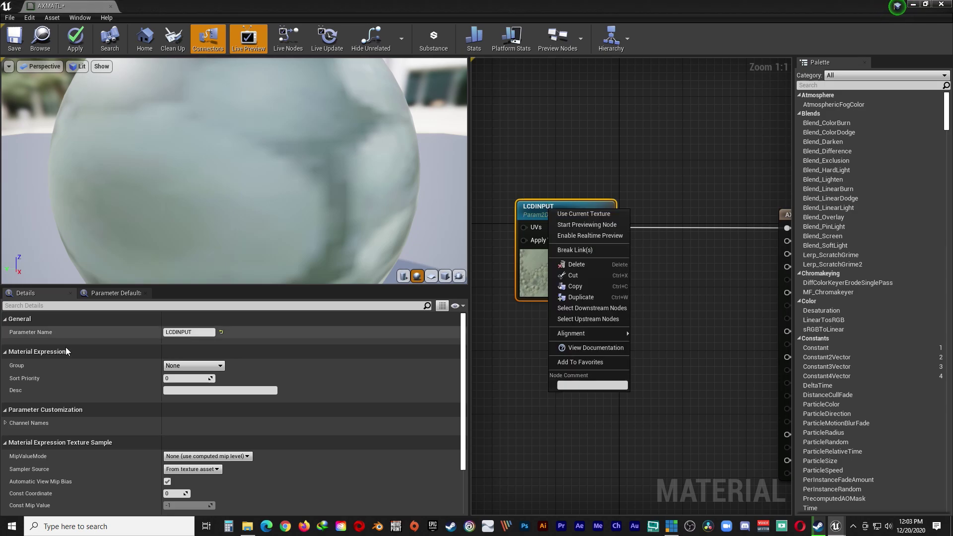
pyautogui.doubleClick(202, 333)
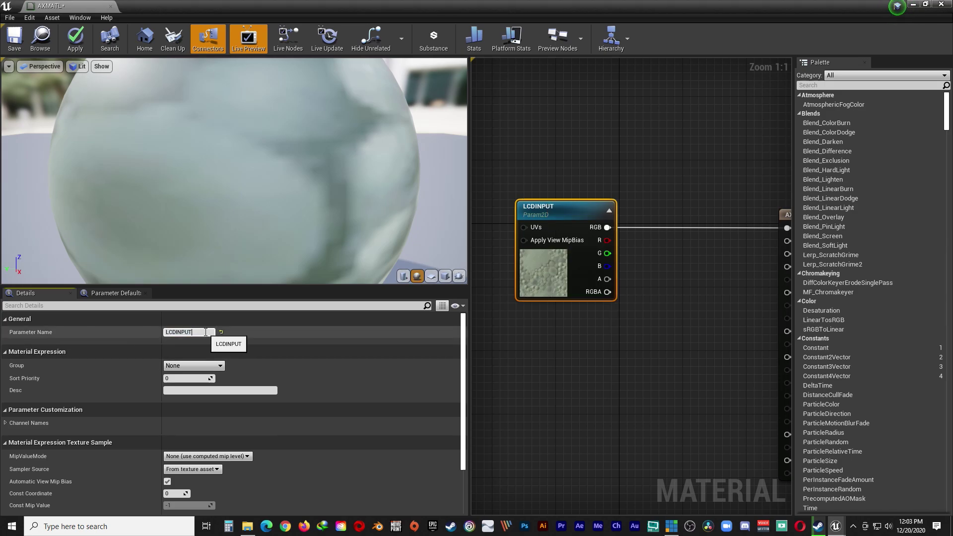
pyautogui.moveTo(206, 333); pyautogui.dragTo(180, 333)
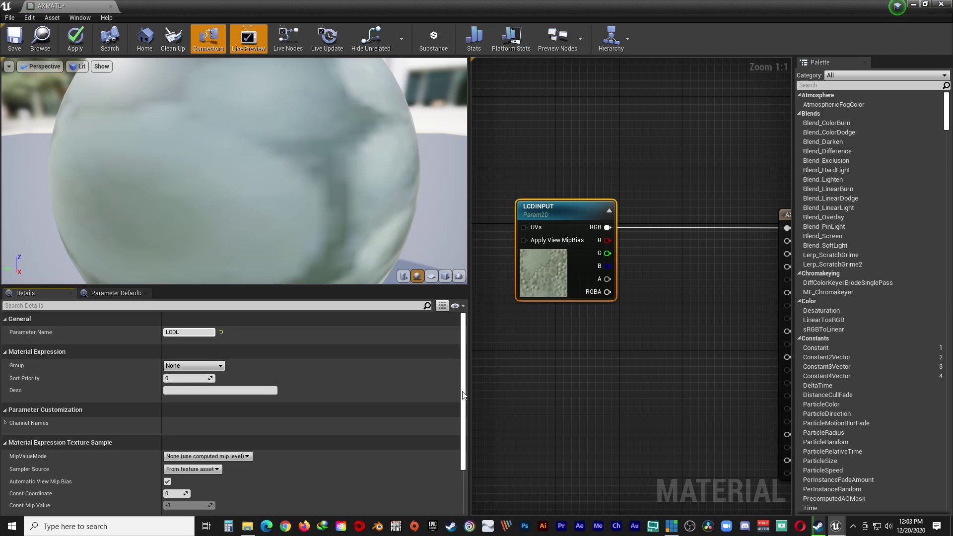
pyautogui.click(624, 131)
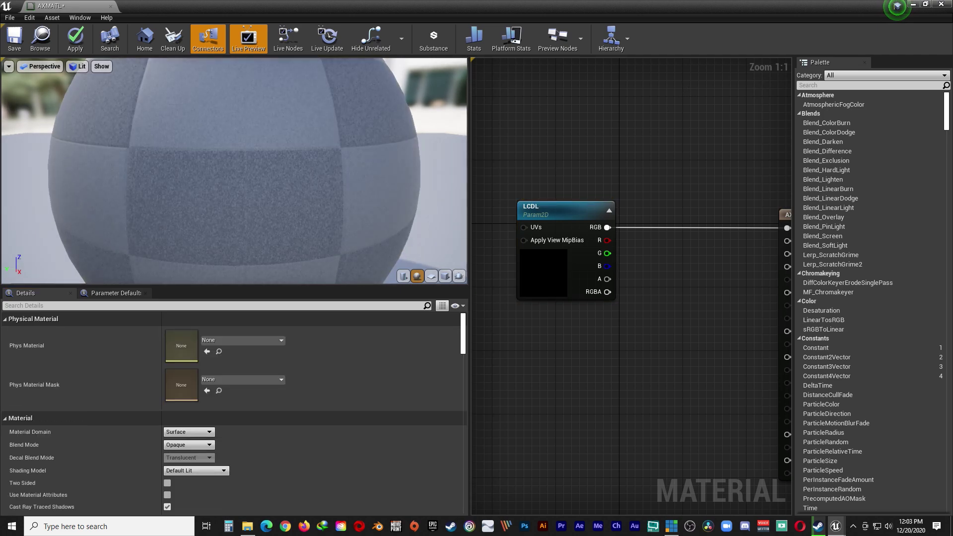
pyautogui.click(14, 40)
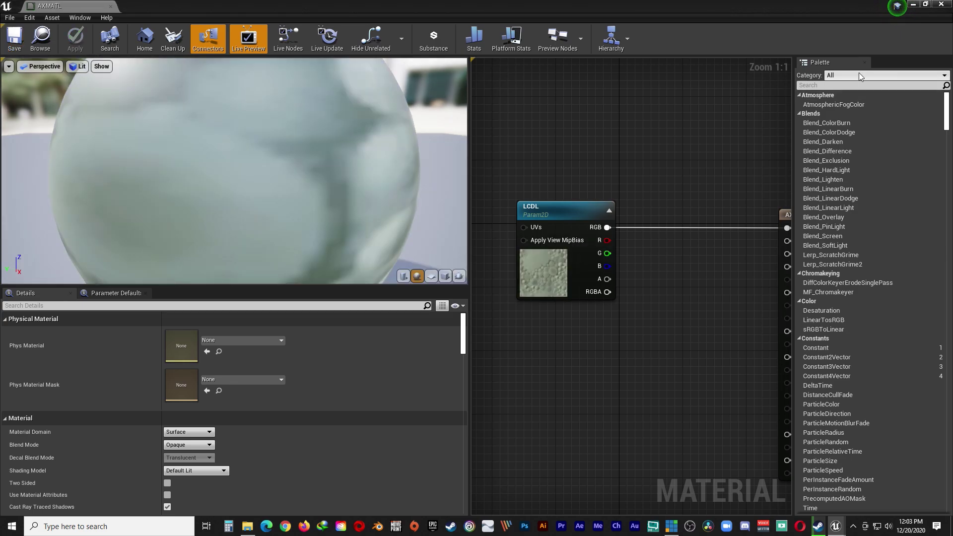
pyautogui.click(941, 4)
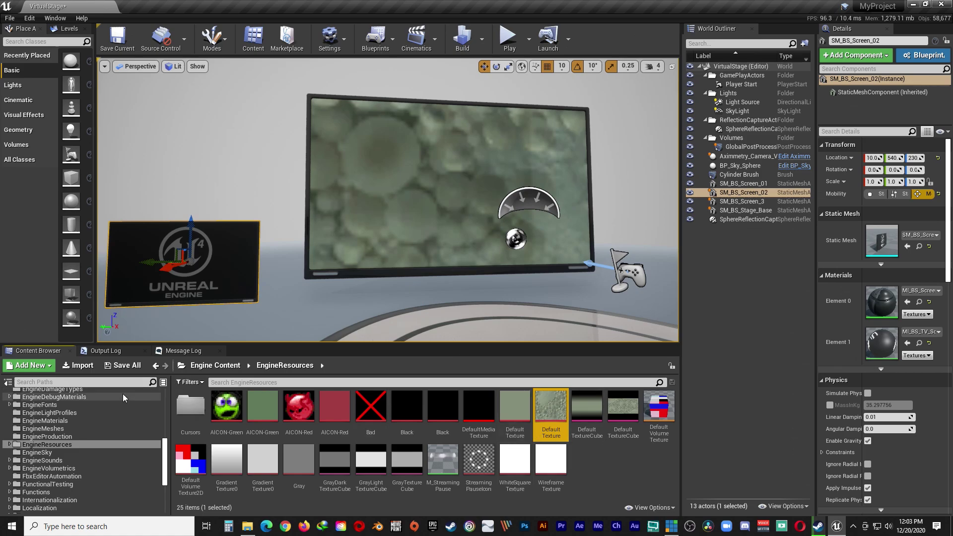
# Return to the Blueprints folder inside Aximmetry_VirtualCam_3-Cam in the project content.
pyautogui.click(209, 366)
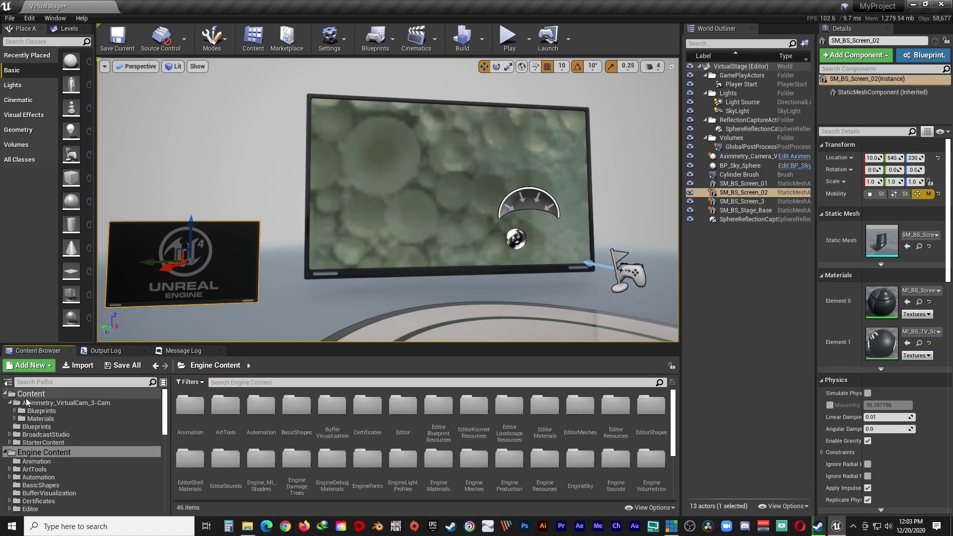
pyautogui.click(27, 396)
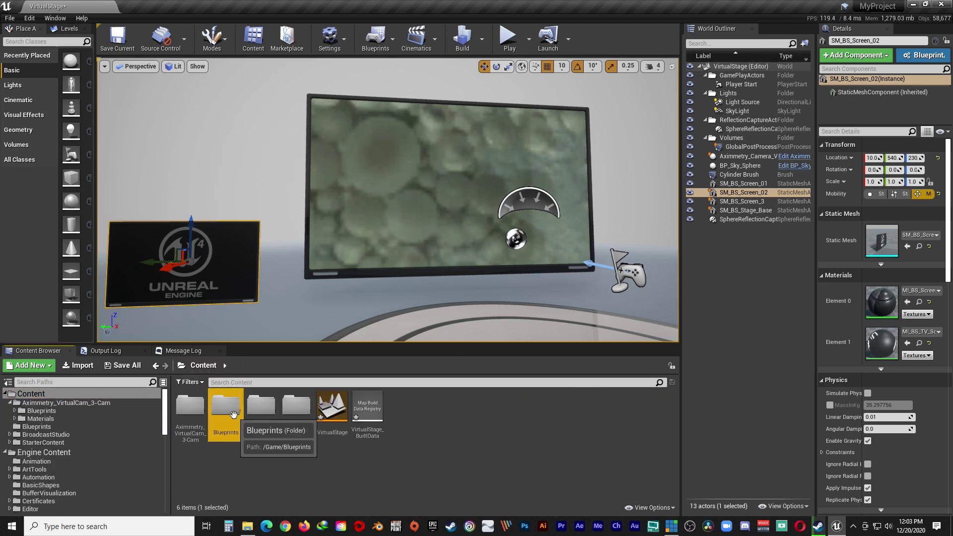
pyautogui.doubleClick(226, 407)
pyautogui.click(42, 411)
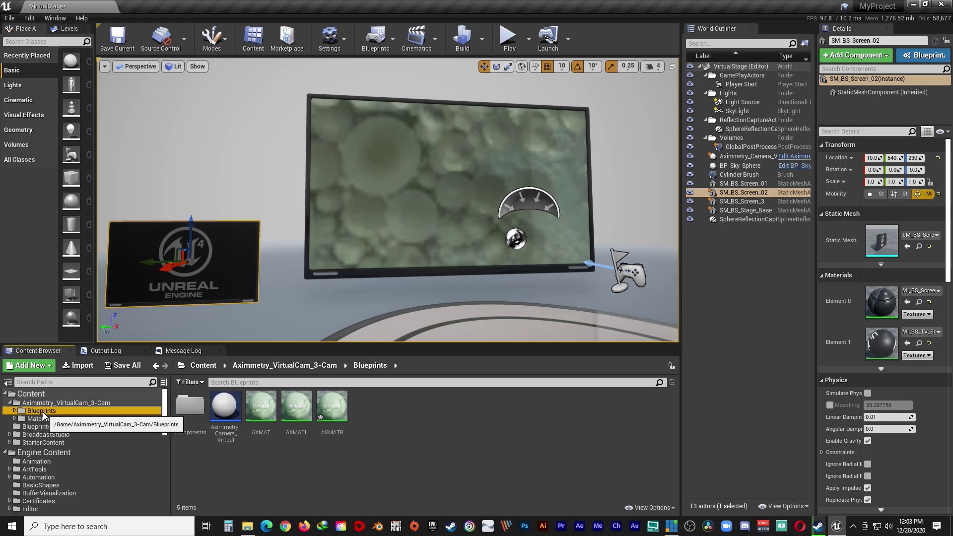
# Rename the LCDINPUT texture parameter in the AXMATR material to LCDR, and save and close the material.
pyautogui.doubleClick(332, 413)
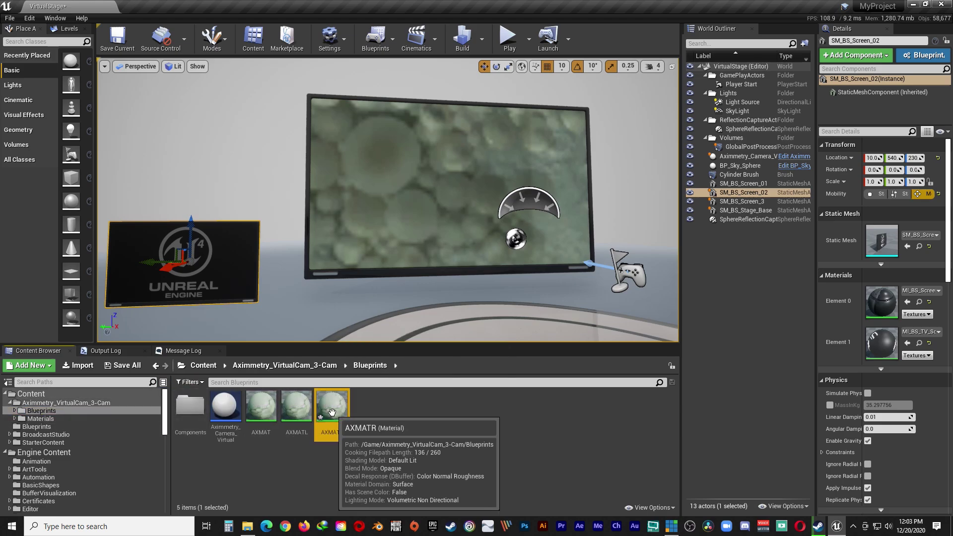
pyautogui.scroll(-6, 699, 240)
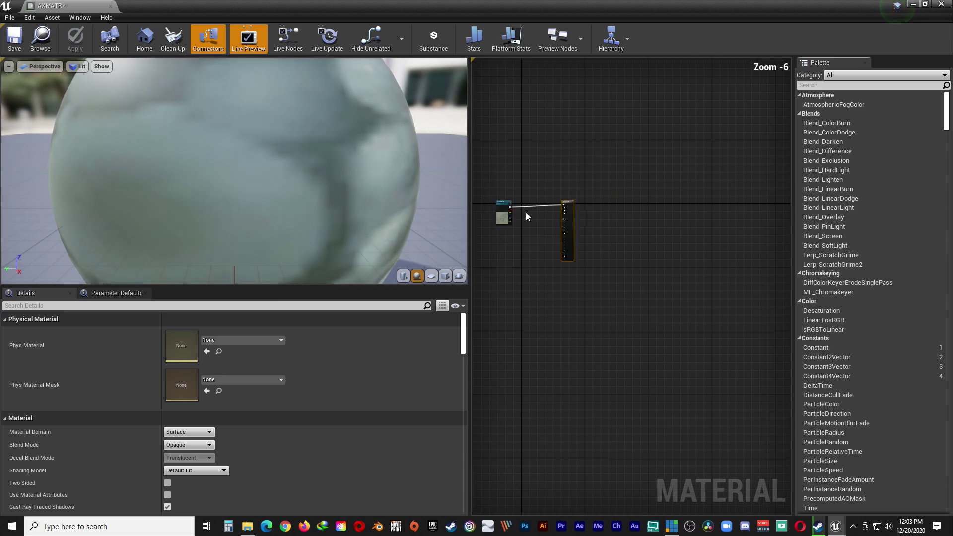
pyautogui.scroll(5, 522, 206)
pyautogui.scroll(1, 522, 206)
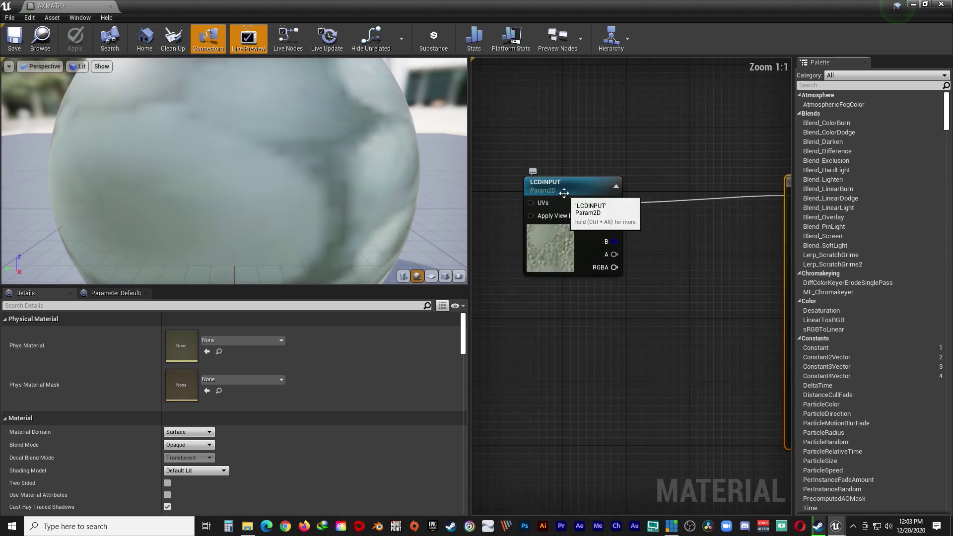
pyautogui.click(560, 192)
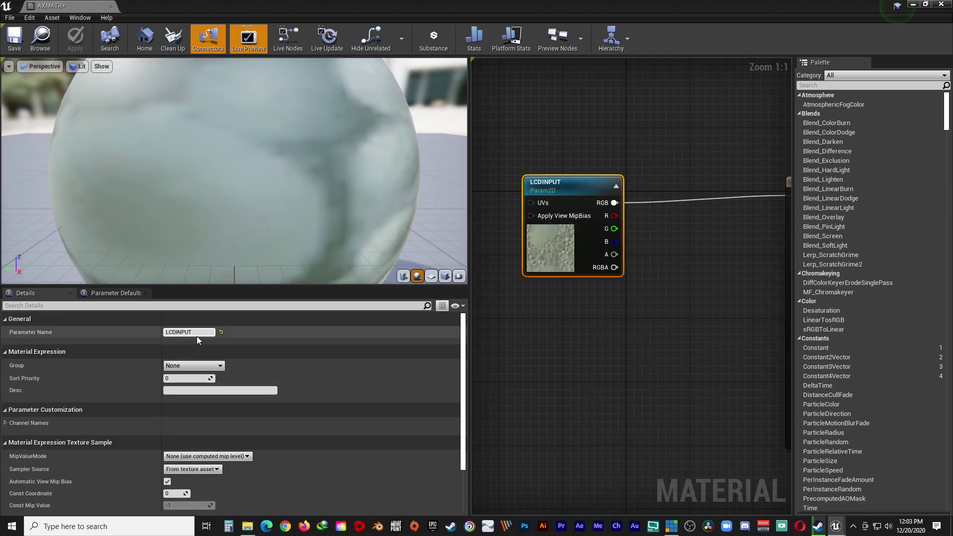
pyautogui.moveTo(190, 331); pyautogui.dragTo(178, 334)
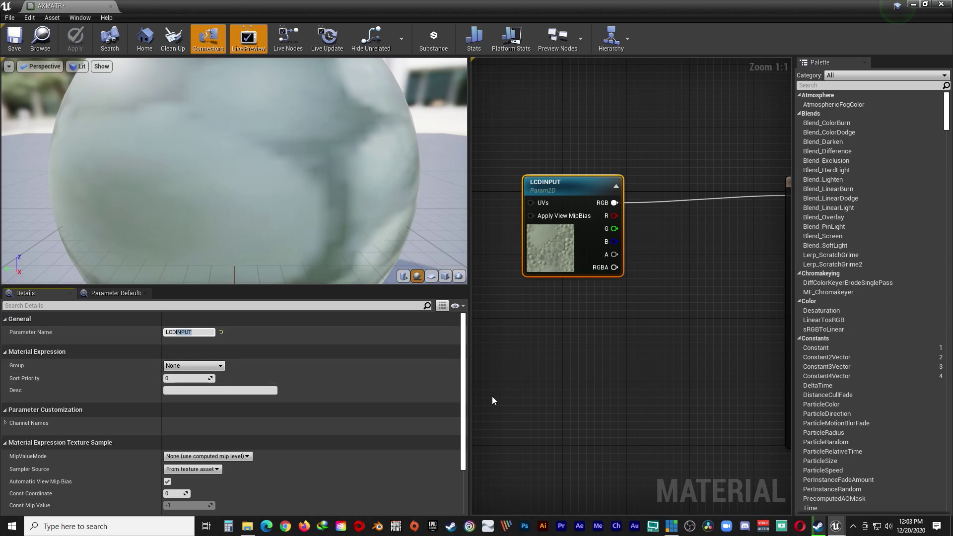
pyautogui.write('R')
pyautogui.click(518, 398)
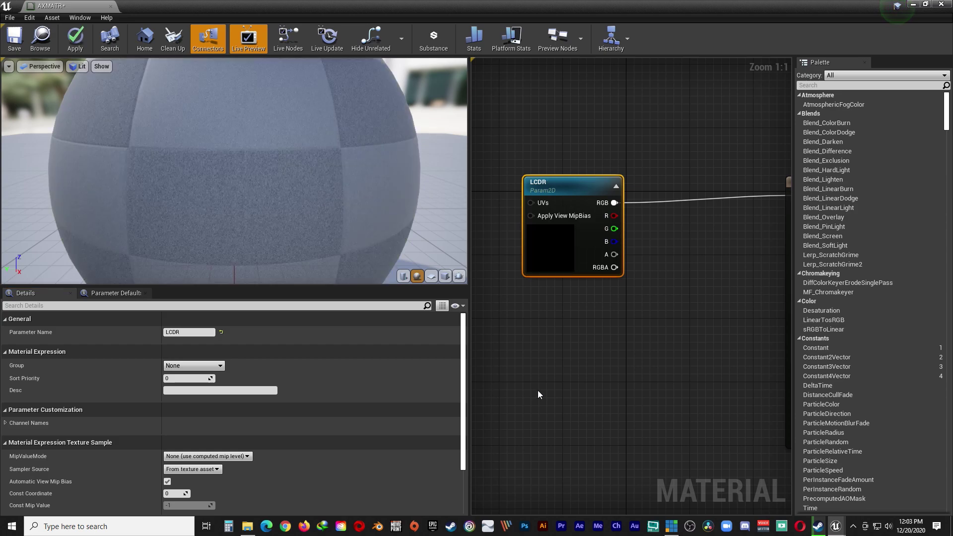
pyautogui.click(15, 44)
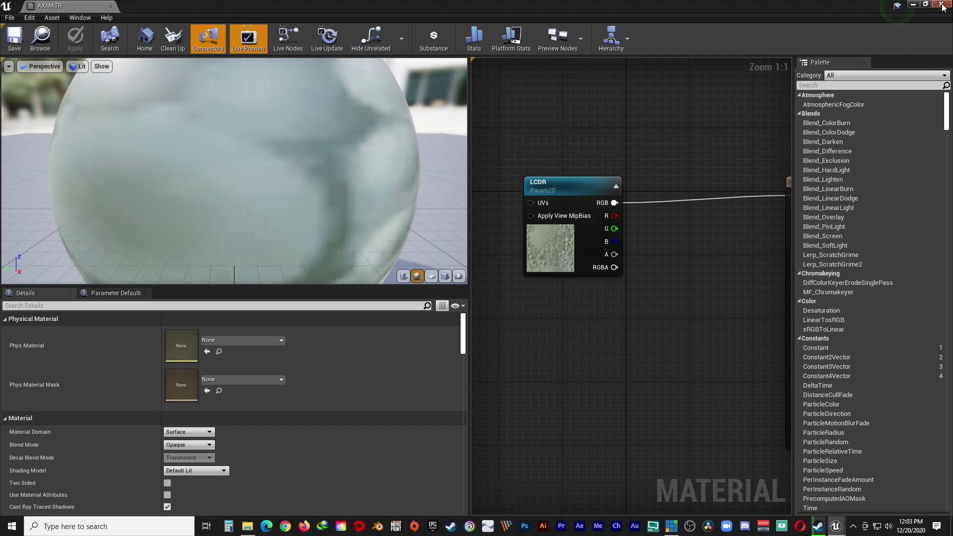
pyautogui.click(942, 6)
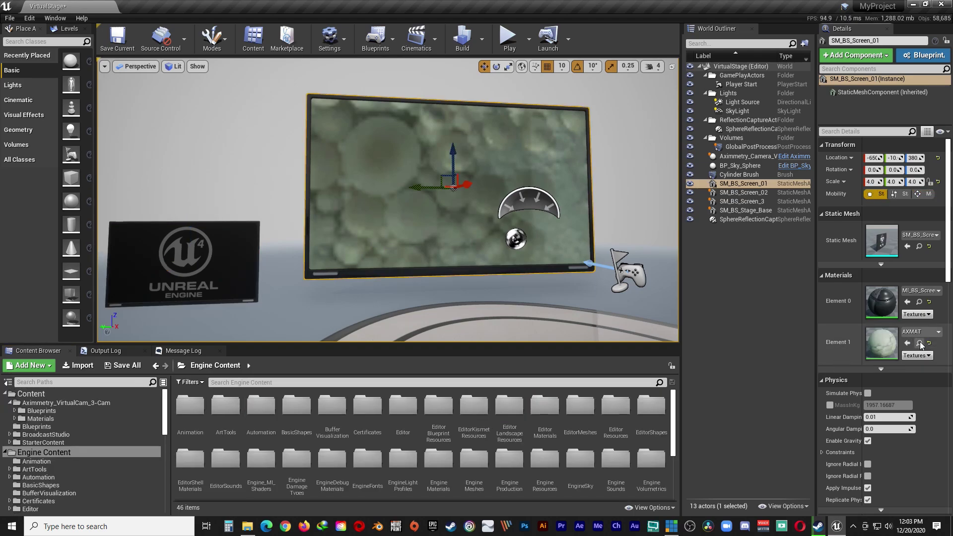
# Locate the large screen's AXMAT material among the project assets and apply the neighbouring AXMATL to the small screen SM_BS_Screen_02.
pyautogui.click(920, 343)
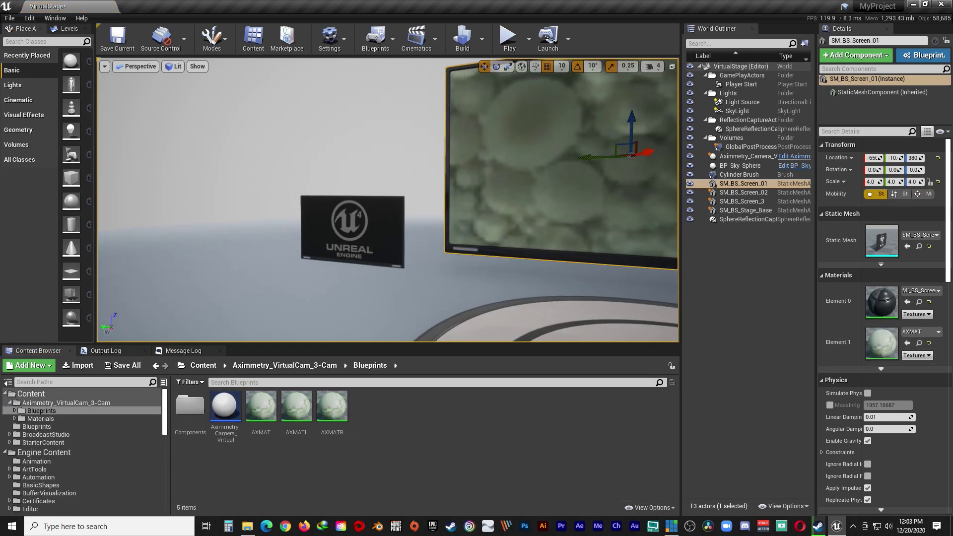
pyautogui.moveTo(387, 199); pyautogui.dragTo(412, 223, button='right')
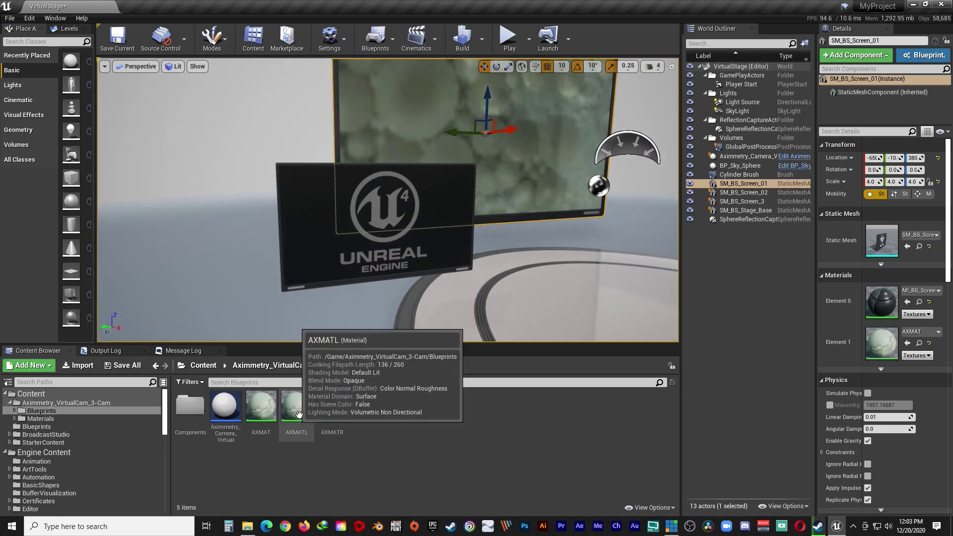
pyautogui.moveTo(299, 415); pyautogui.dragTo(323, 243)
# Apply the AXMATR material to the other small screen, SM_BS_Screen_3.
pyautogui.press('w')
pyautogui.moveTo(387, 200); pyautogui.dragTo(430, 204, button='right')
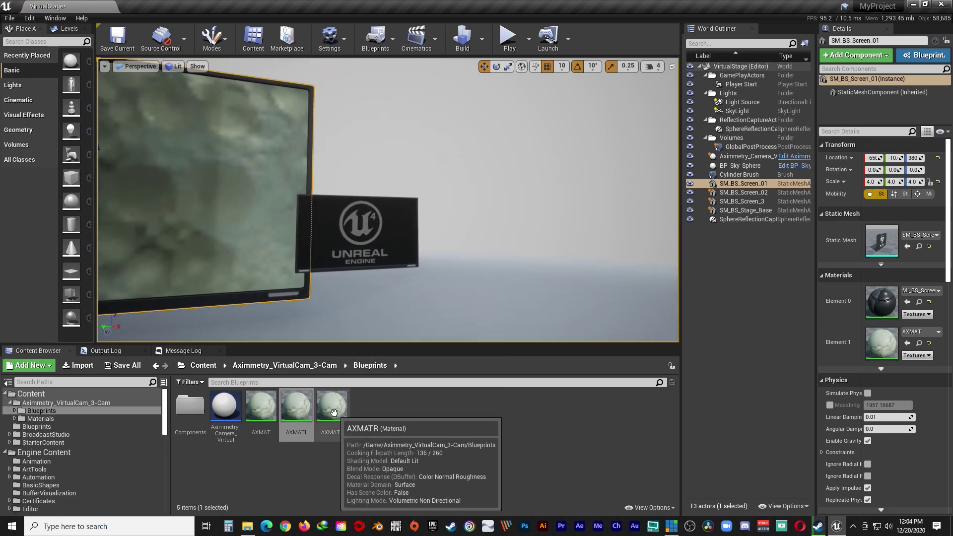
pyautogui.moveTo(333, 406); pyautogui.dragTo(381, 253)
# Open the level blueprint of the virtual stage.
pyautogui.press('w')
pyautogui.moveTo(381, 253); pyautogui.dragTo(363, 231, button='right')
pyautogui.press('s')
pyautogui.press('d')
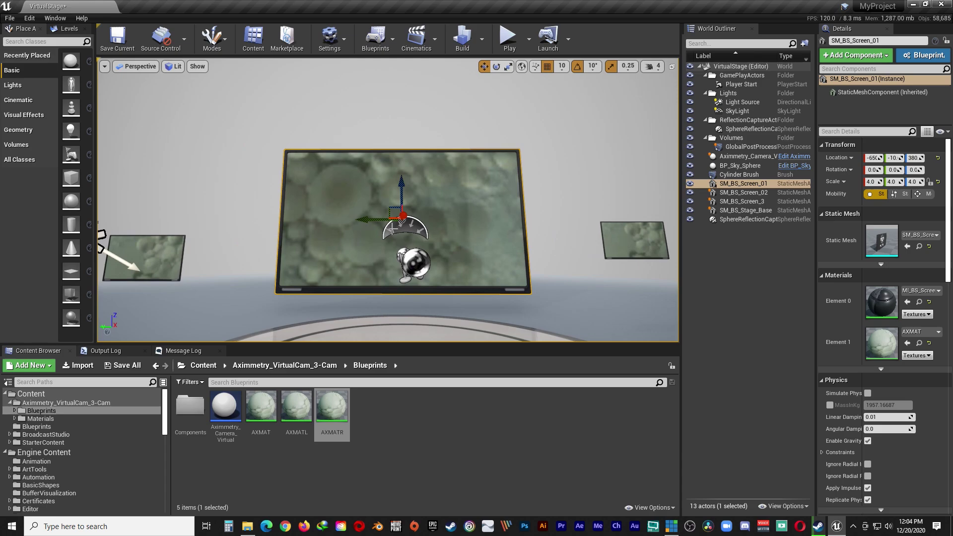
pyautogui.click(376, 38)
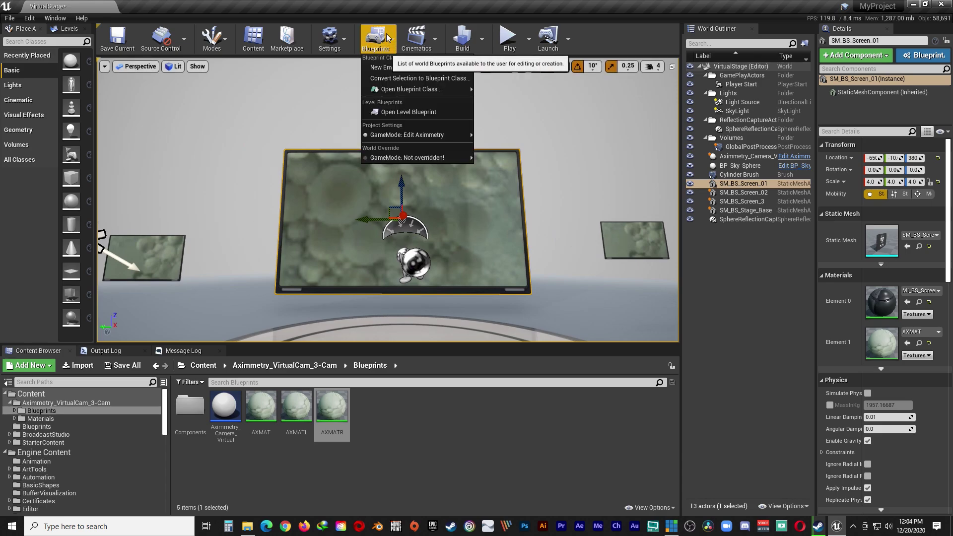
pyautogui.click(404, 112)
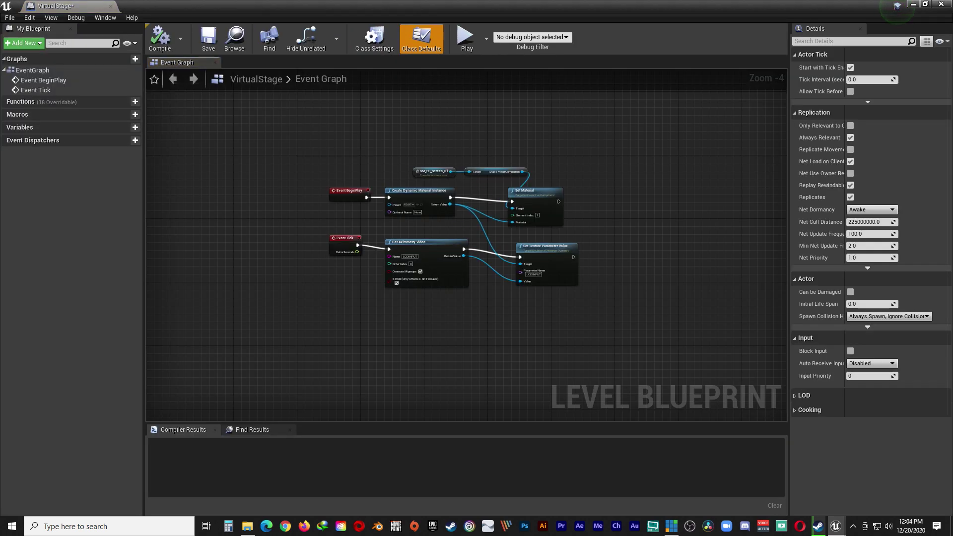
# Move the Event Tick and Event BeginPlay nodes away from the function nodes they trigger to make room between them.
pyautogui.scroll(3, 437, 213)
pyautogui.moveTo(437, 213); pyautogui.dragTo(410, 189, button='right')
pyautogui.scroll(-3, 409, 188)
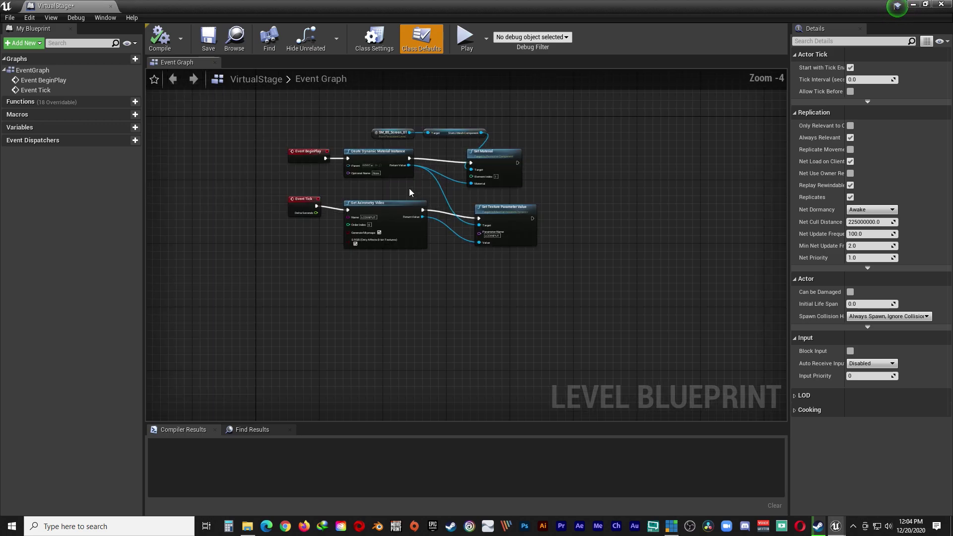
pyautogui.scroll(1, 397, 187)
pyautogui.moveTo(273, 205); pyautogui.dragTo(214, 246)
pyautogui.moveTo(284, 137); pyautogui.dragTo(234, 141)
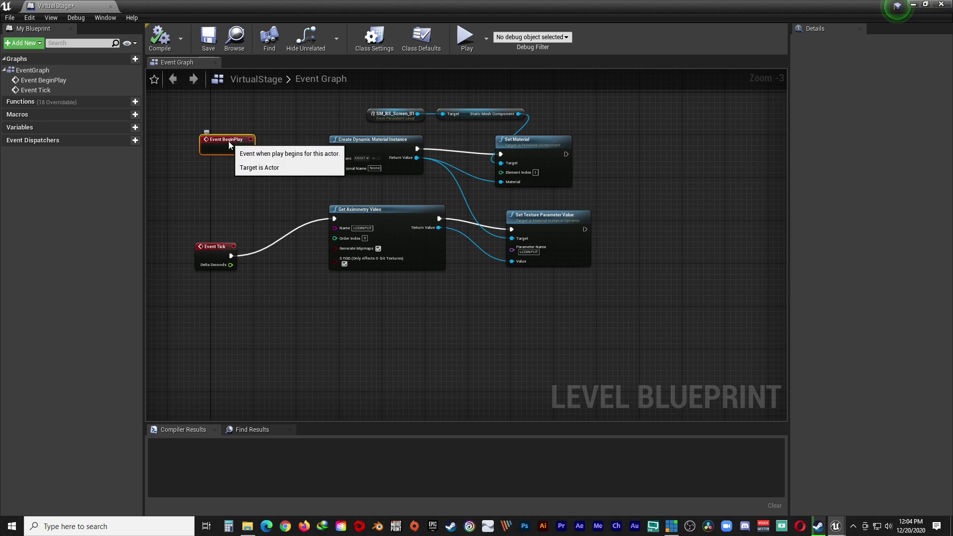
pyautogui.moveTo(228, 141); pyautogui.dragTo(218, 153)
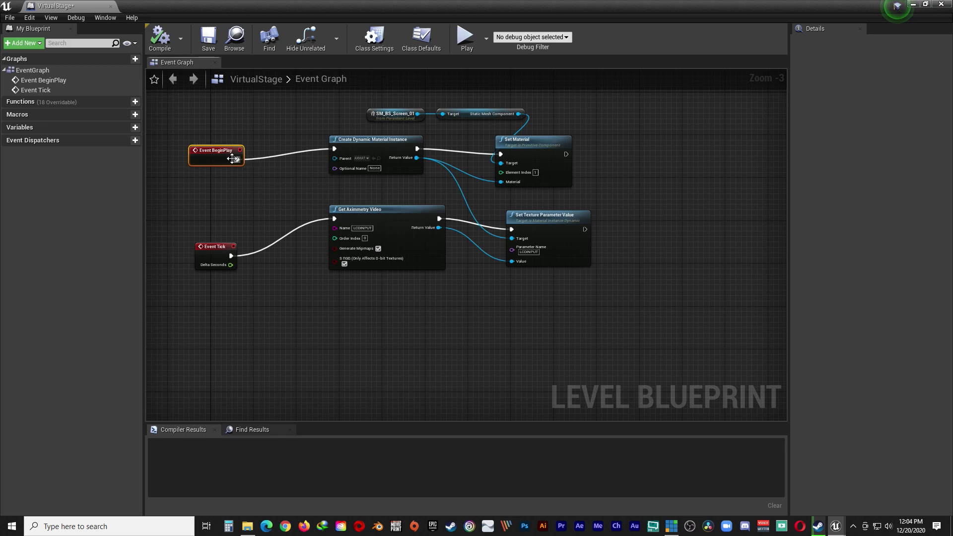
# Try to add another Event BeginPlay node to the event graph.
pyautogui.rightClick(358, 298)
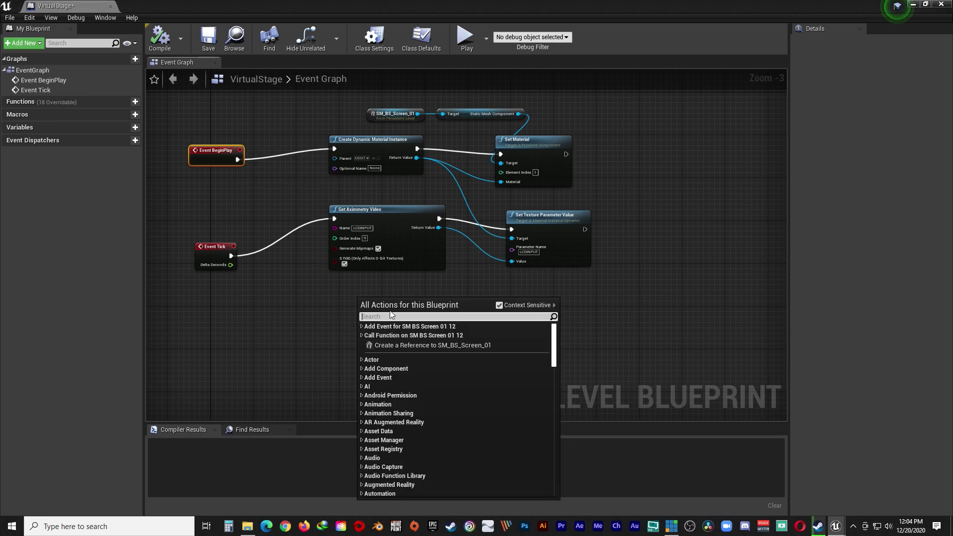
pyautogui.write('event')
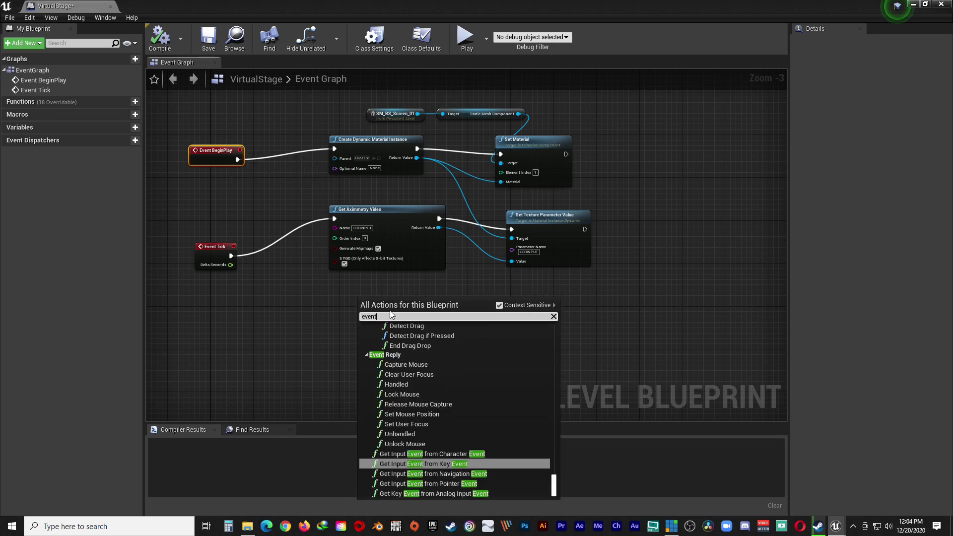
pyautogui.write('begin')
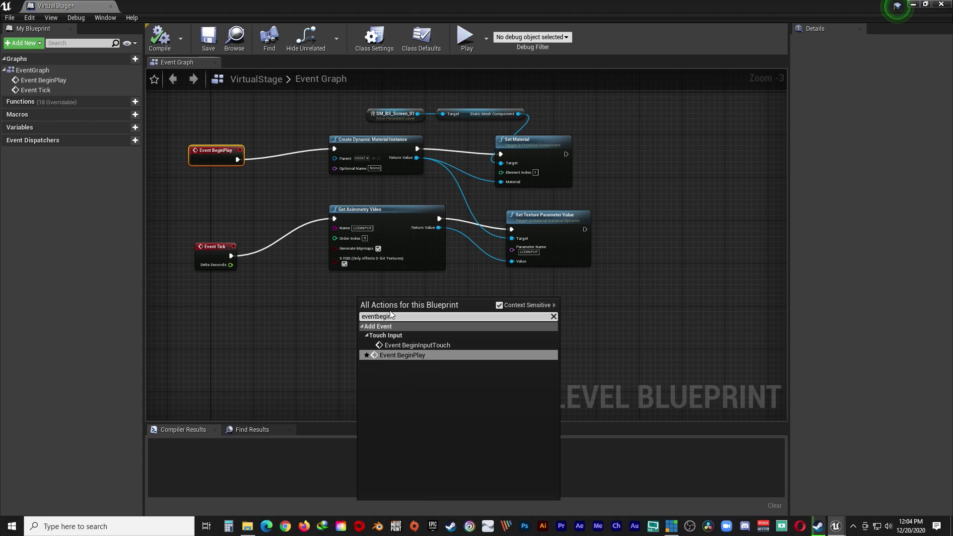
pyautogui.click(389, 356)
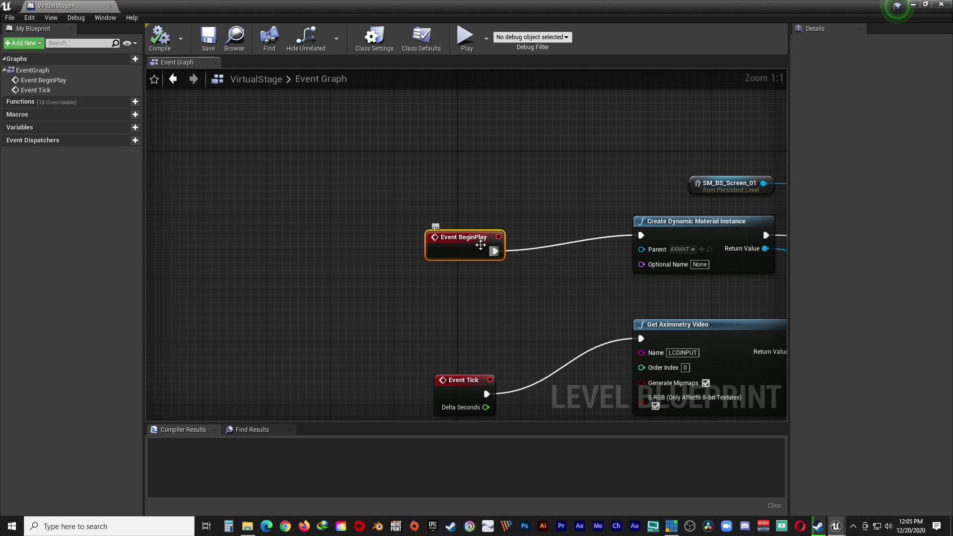
# Widen the gap before Create Dynamic Material Instance and Get Aximmetry Video by shifting both event nodes further out.
pyautogui.scroll(-2, 451, 245)
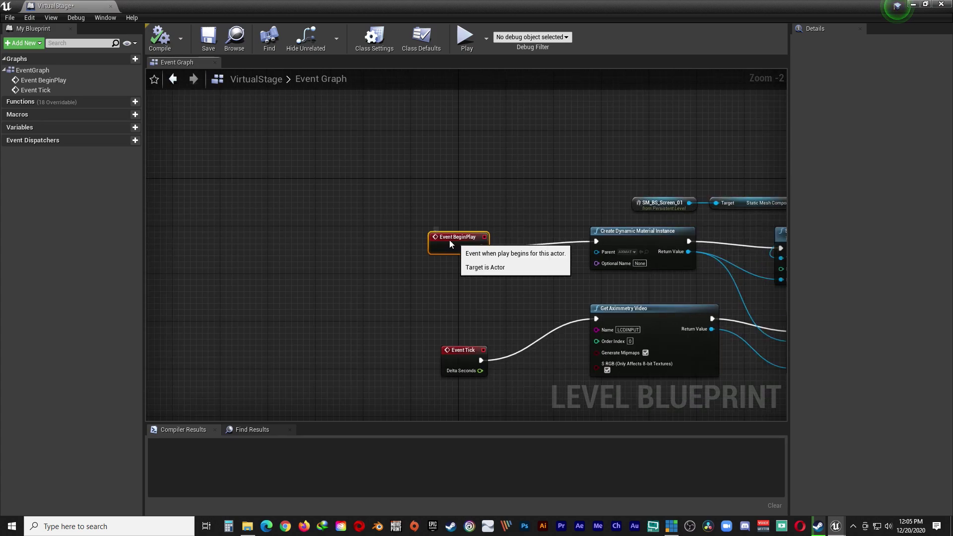
pyautogui.moveTo(450, 243); pyautogui.dragTo(431, 242)
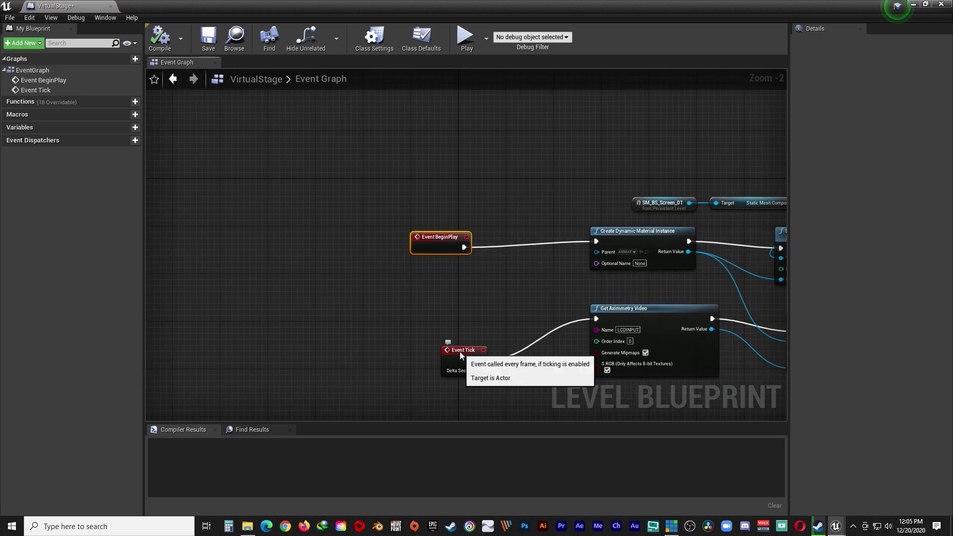
pyautogui.moveTo(460, 352); pyautogui.dragTo(416, 344)
pyautogui.scroll(-5, 483, 313)
pyautogui.scroll(3, 599, 338)
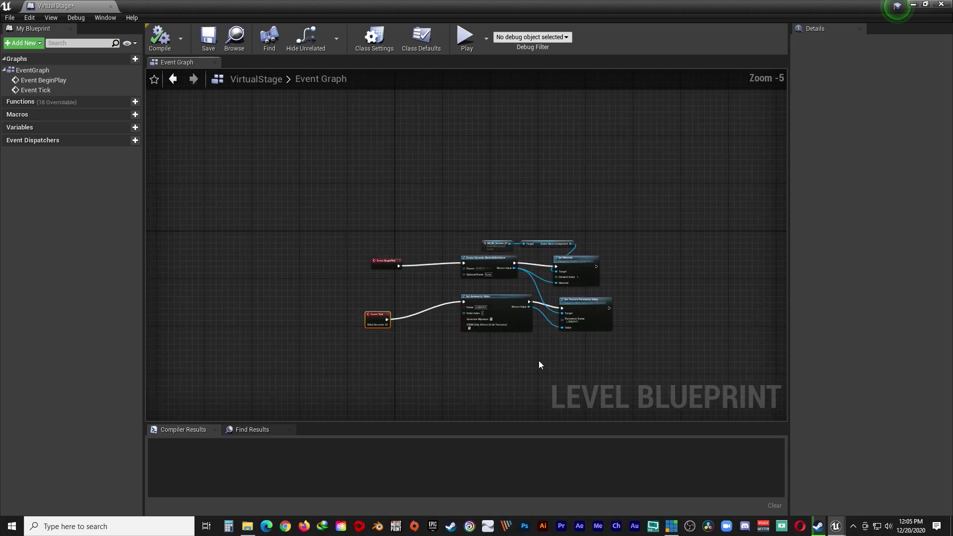
# Insert a Sequence node between Event BeginPlay and Create Dynamic Material Instance, wire it through Then 0, and align it with the event.
pyautogui.rightClick(385, 269)
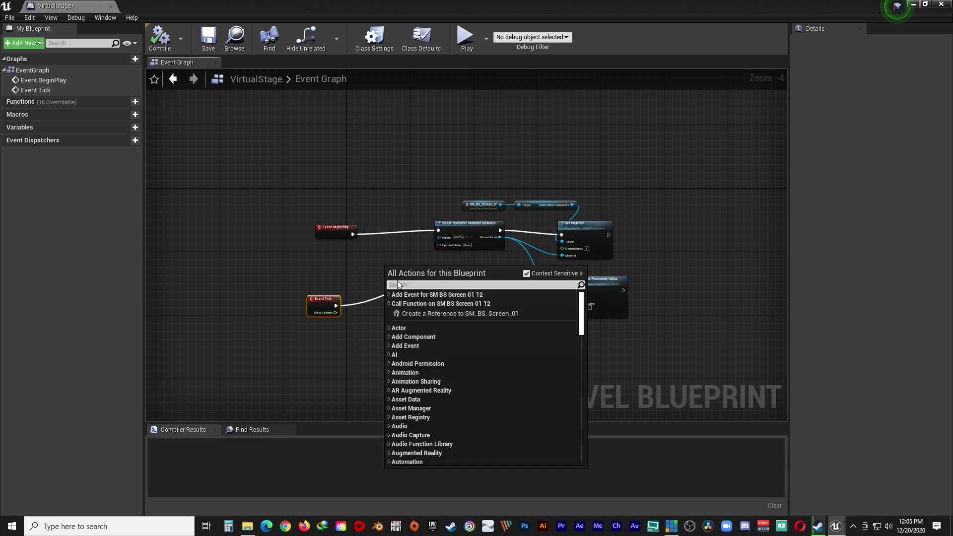
pyautogui.write('sequence')
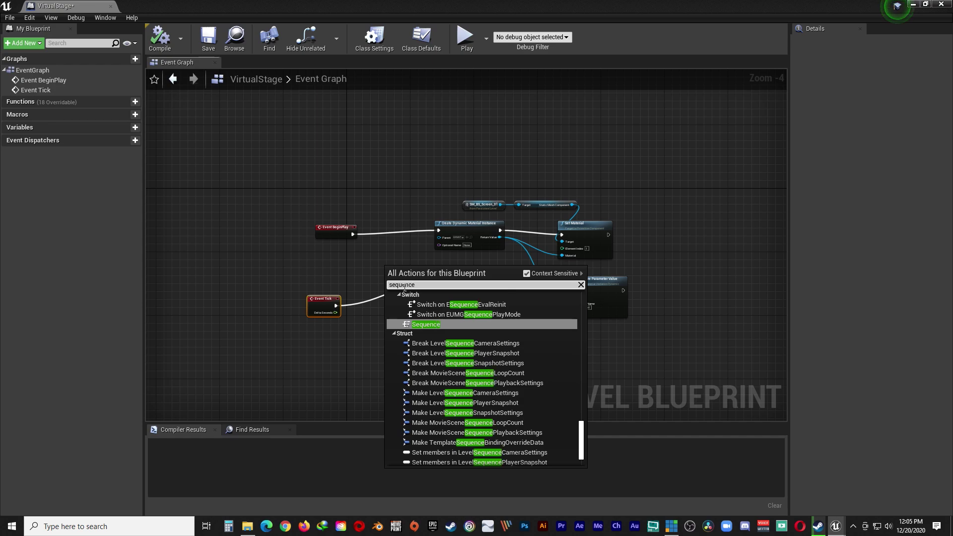
pyautogui.click(437, 325)
pyautogui.moveTo(401, 266); pyautogui.dragTo(528, 227)
pyautogui.scroll(4, 351, 234)
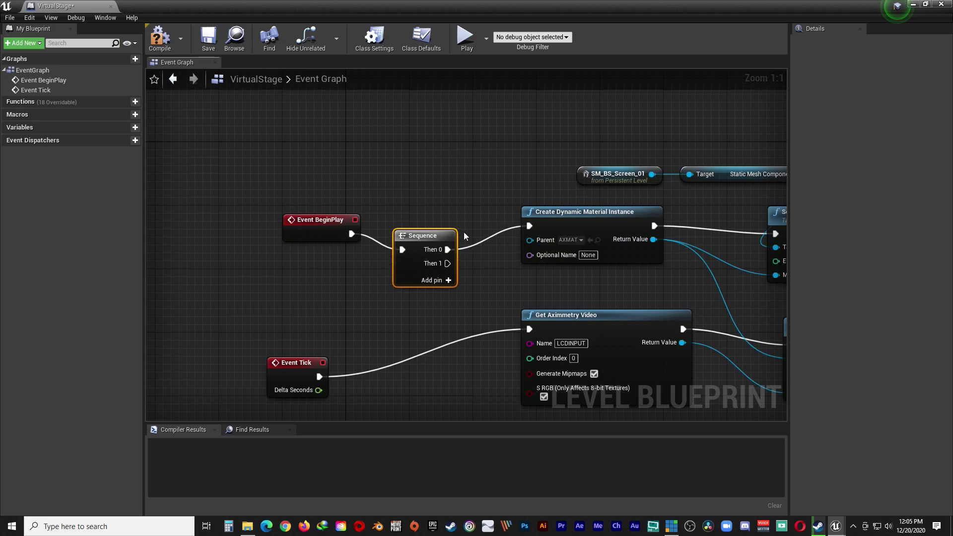
pyautogui.moveTo(439, 235); pyautogui.dragTo(438, 217)
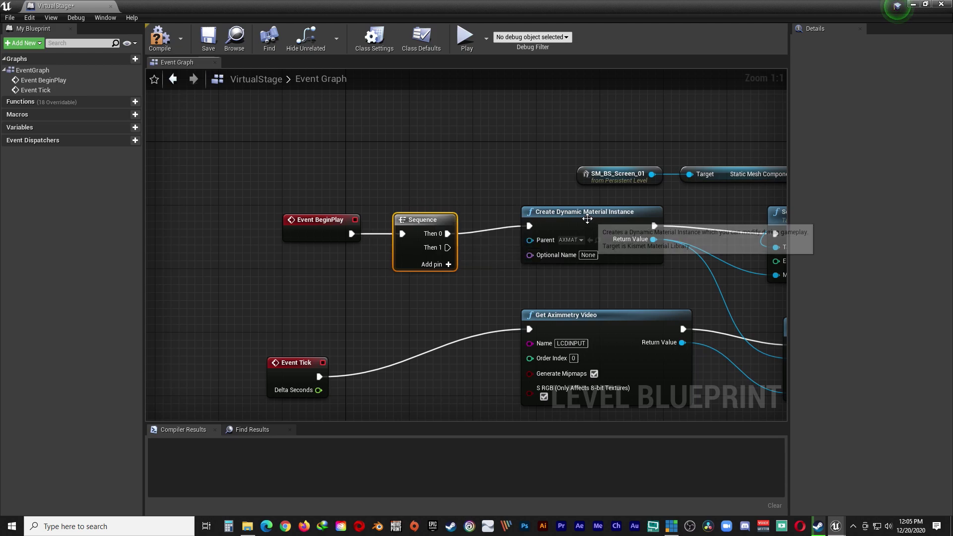
# Insert a second Sequence node between Event Tick and Get Aximmetry Video, connected through Then 0.
pyautogui.scroll(-2, 533, 227)
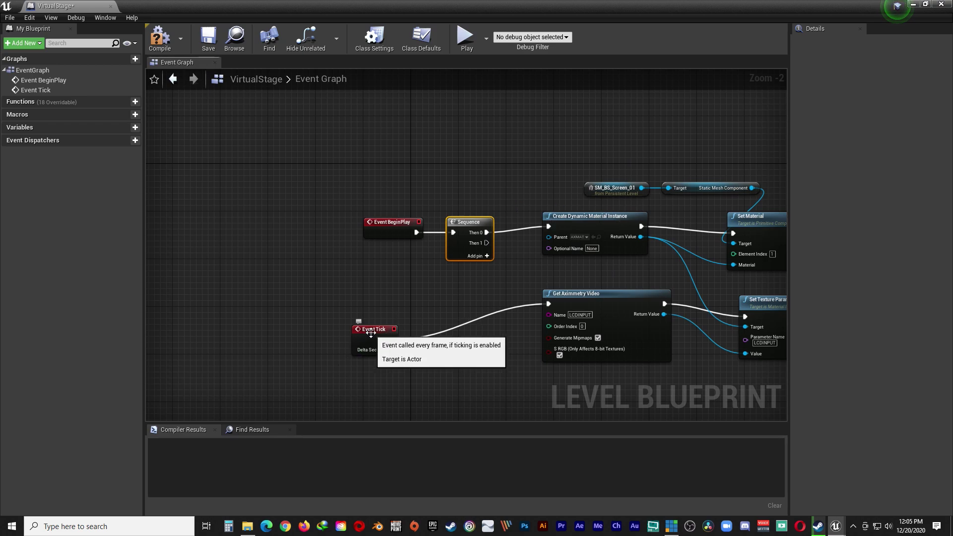
pyautogui.moveTo(366, 339); pyautogui.dragTo(352, 369)
pyautogui.rightClick(472, 392)
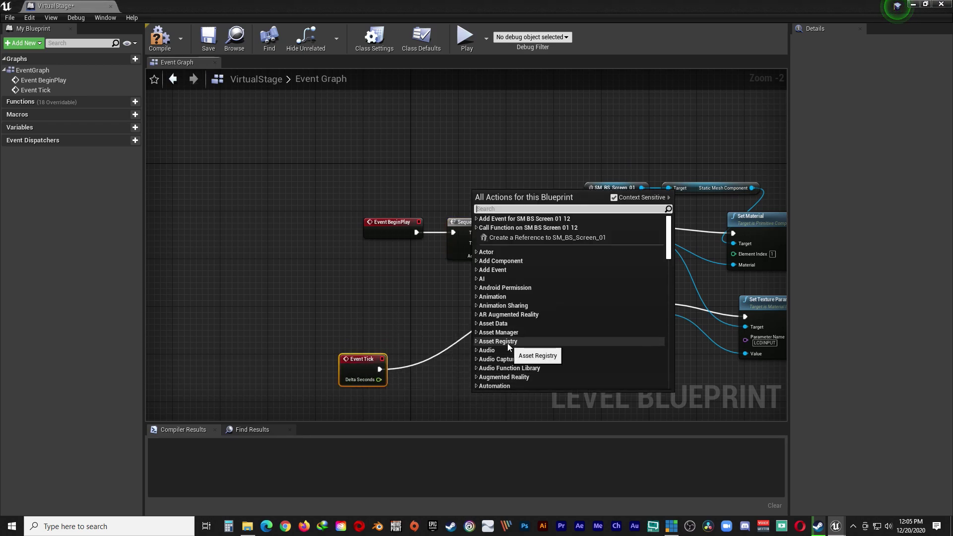
pyautogui.write('sequence')
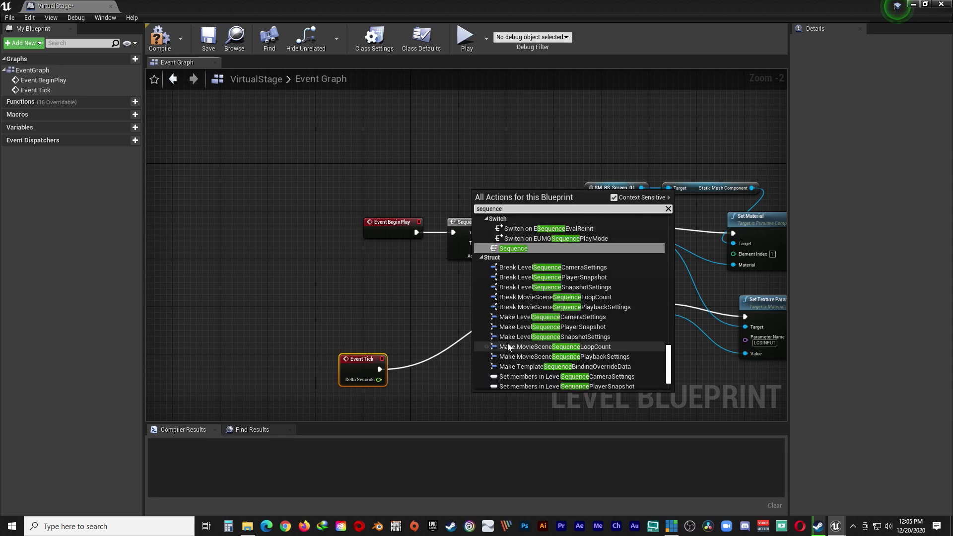
pyautogui.click(517, 249)
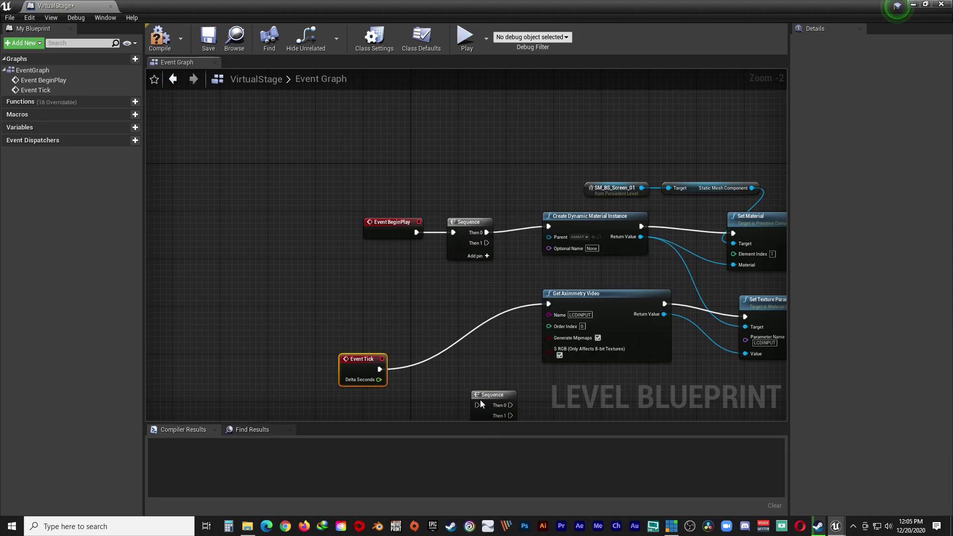
pyautogui.moveTo(492, 394); pyautogui.dragTo(549, 303)
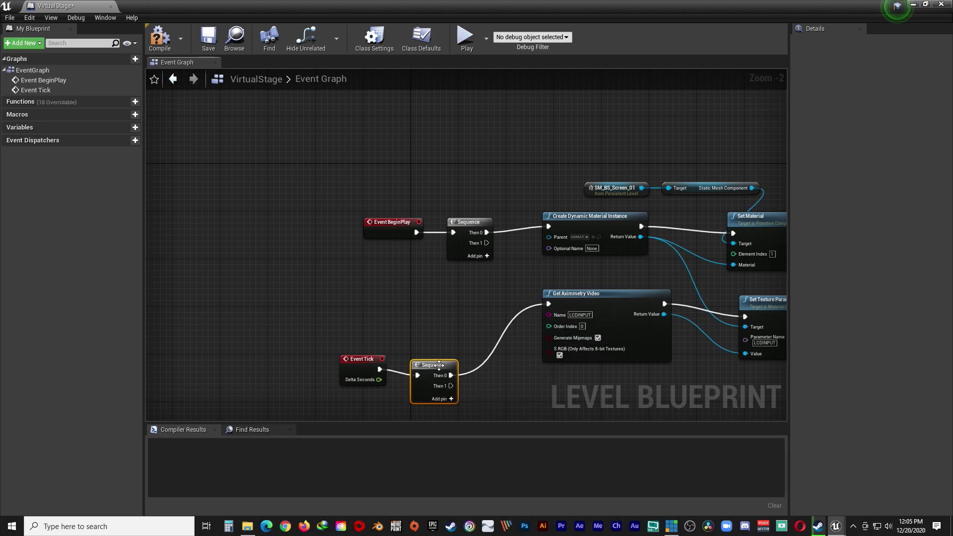
pyautogui.moveTo(439, 365); pyautogui.dragTo(445, 360)
# Duplicate the SM_BS_Screen_01 reference, material and Aximmetry video nodes, leaving out the events and sequences, and place the copy below the originals.
pyautogui.scroll(-3, 530, 377)
pyautogui.moveTo(709, 417); pyautogui.dragTo(608, 398, button='right')
pyautogui.scroll(2, 608, 397)
pyautogui.moveTo(495, 359); pyautogui.dragTo(525, 276, button='right')
pyautogui.scroll(-2, 503, 176)
pyautogui.moveTo(478, 304); pyautogui.dragTo(646, 161)
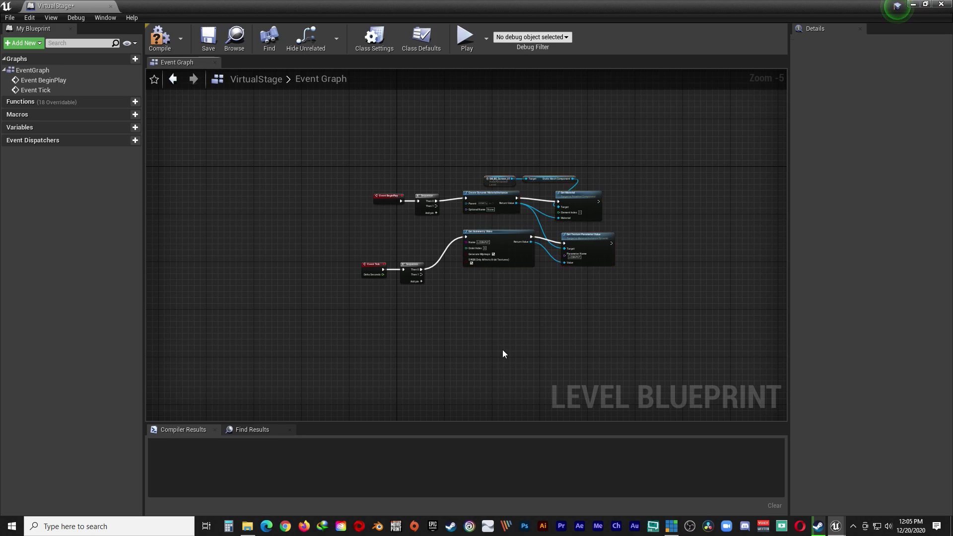
pyautogui.hotkey('ctrl', 'c')
pyautogui.hotkey('ctrl', 'v')
pyautogui.moveTo(495, 351); pyautogui.dragTo(494, 301)
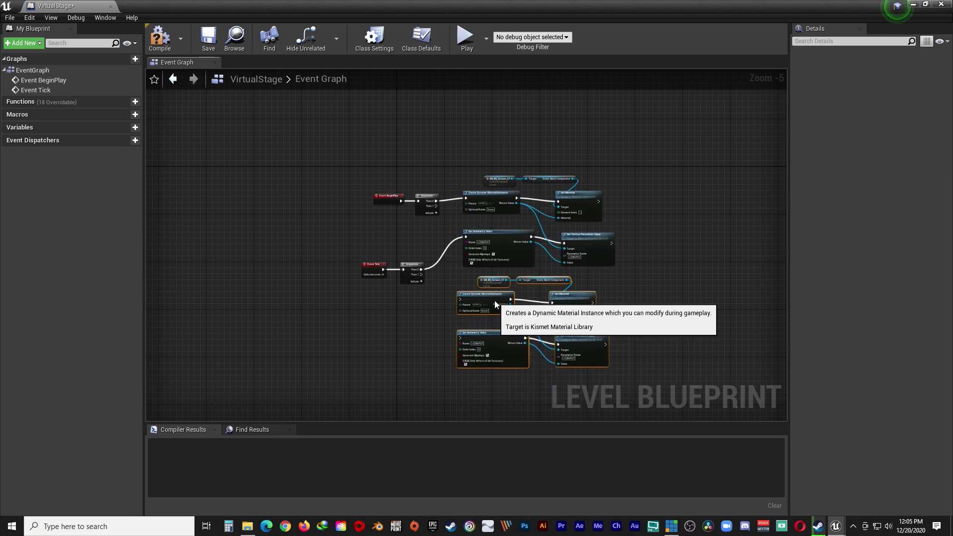
# Reposition Event Tick and Event BeginPlay with their Sequence nodes lower and further away from the two node groups.
pyautogui.moveTo(374, 263); pyautogui.dragTo(344, 297)
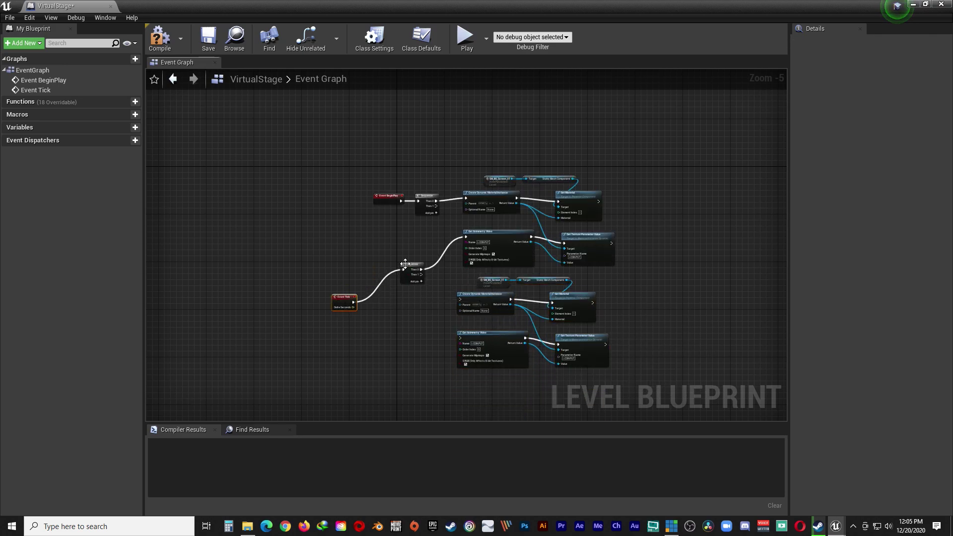
pyautogui.moveTo(409, 266); pyautogui.dragTo(382, 299)
pyautogui.scroll(2, 398, 200)
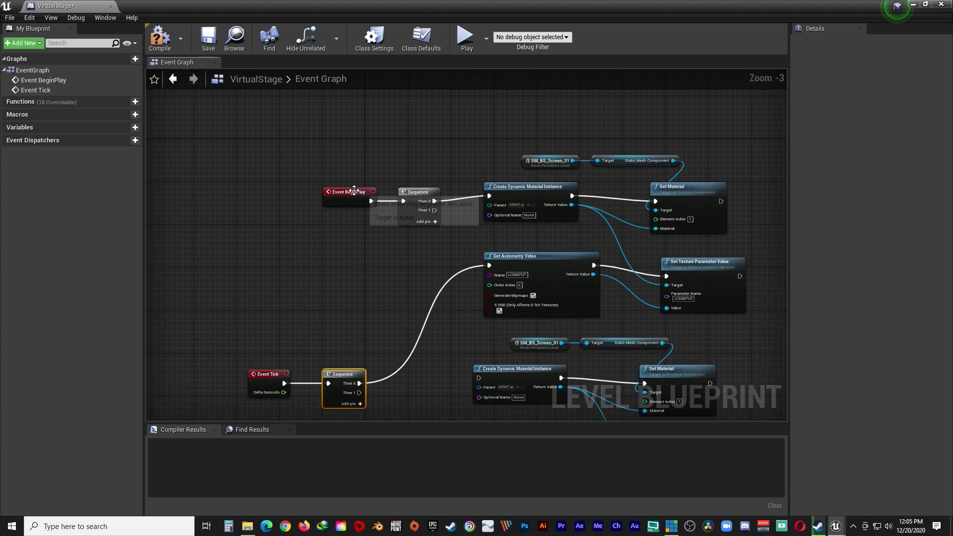
pyautogui.moveTo(369, 195); pyautogui.dragTo(305, 238)
pyautogui.moveTo(422, 191); pyautogui.dragTo(373, 228)
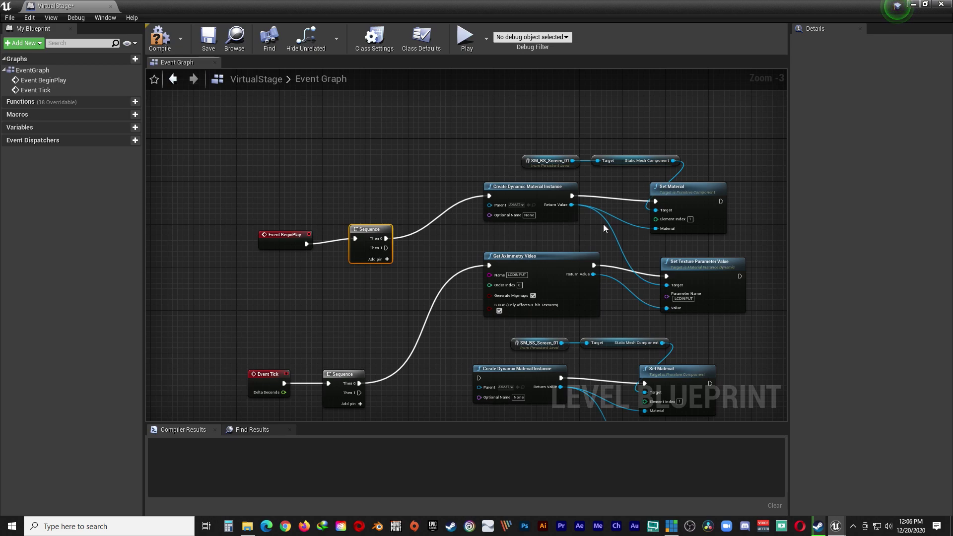
# Connect the BeginPlay sequence's Then 1 to the duplicated Create Dynamic Material Instance and the Tick sequence's Then 1 to the duplicated Get Aximmetry Video.
pyautogui.moveTo(434, 357); pyautogui.dragTo(439, 259, button='right')
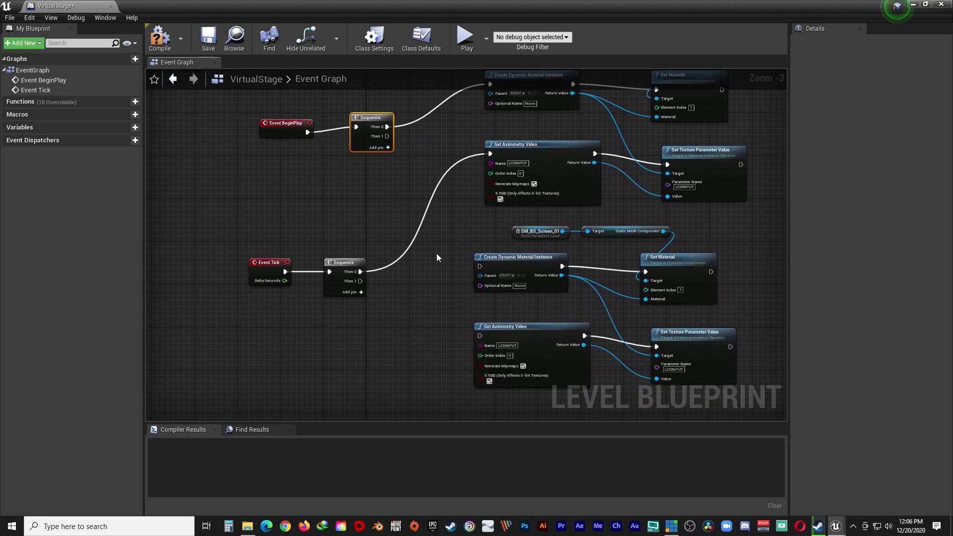
pyautogui.moveTo(387, 136); pyautogui.dragTo(480, 266)
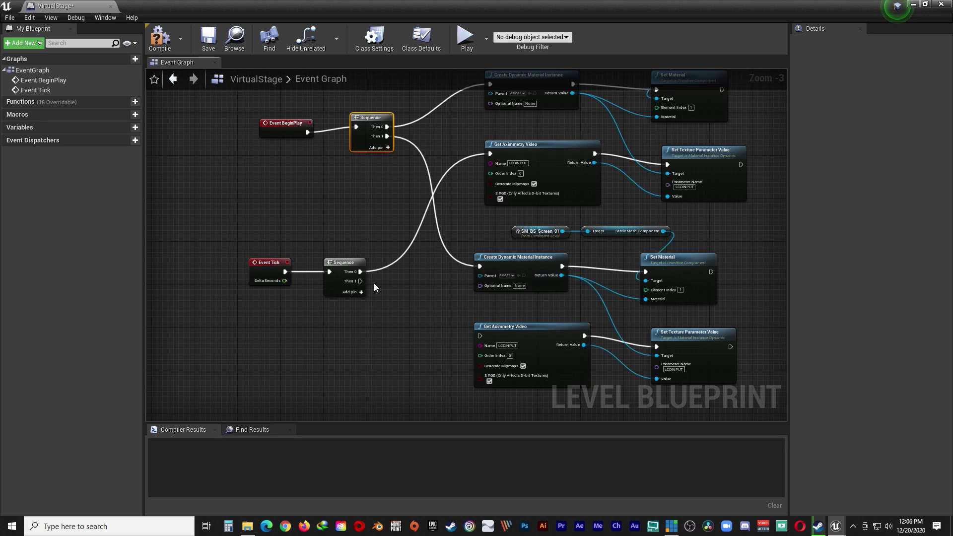
pyautogui.moveTo(360, 281); pyautogui.dragTo(481, 335)
# Set the duplicated Create Dynamic Material Instance's parent to AXMATL and the duplicated Get Aximmetry Video's name to LCDL.
pyautogui.scroll(1, 536, 300)
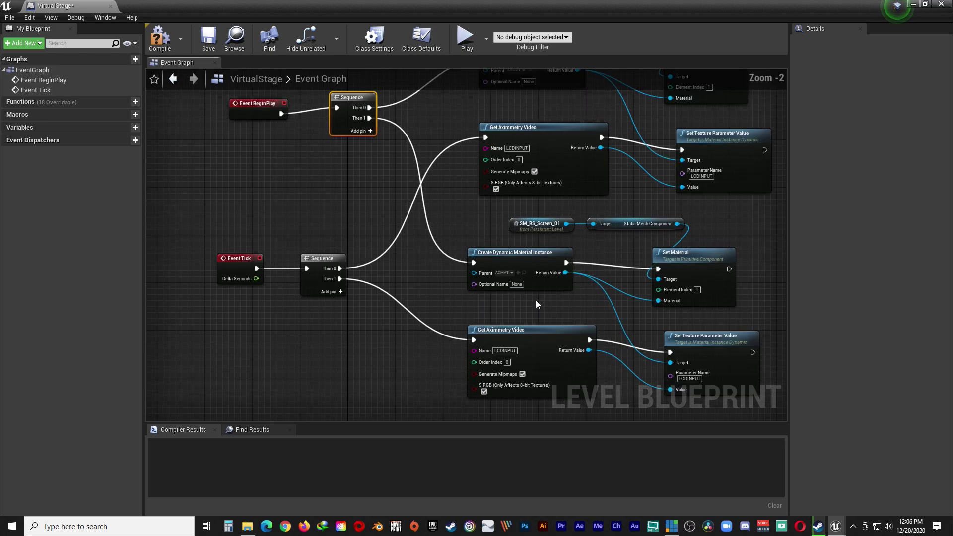
pyautogui.scroll(1, 535, 300)
pyautogui.click(504, 264)
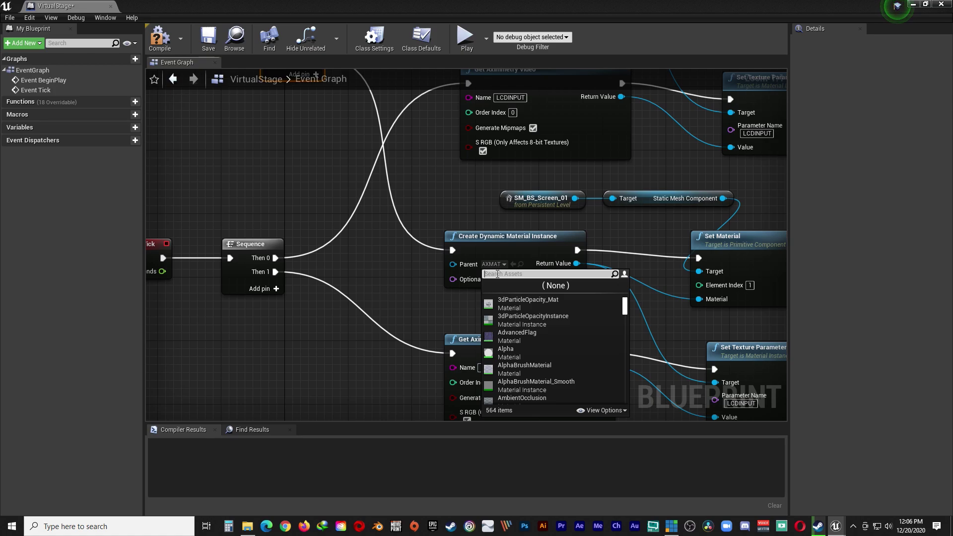
pyautogui.write('axma')
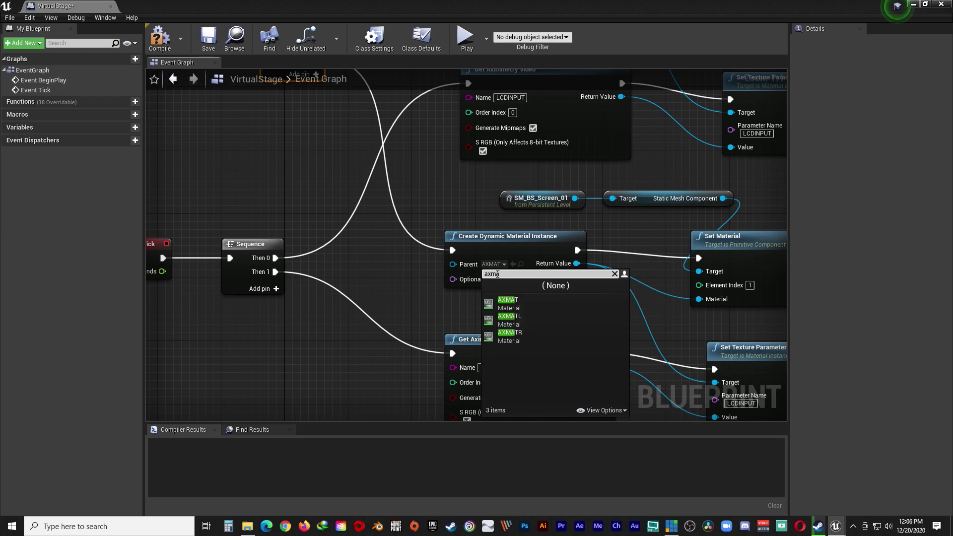
pyautogui.click(517, 316)
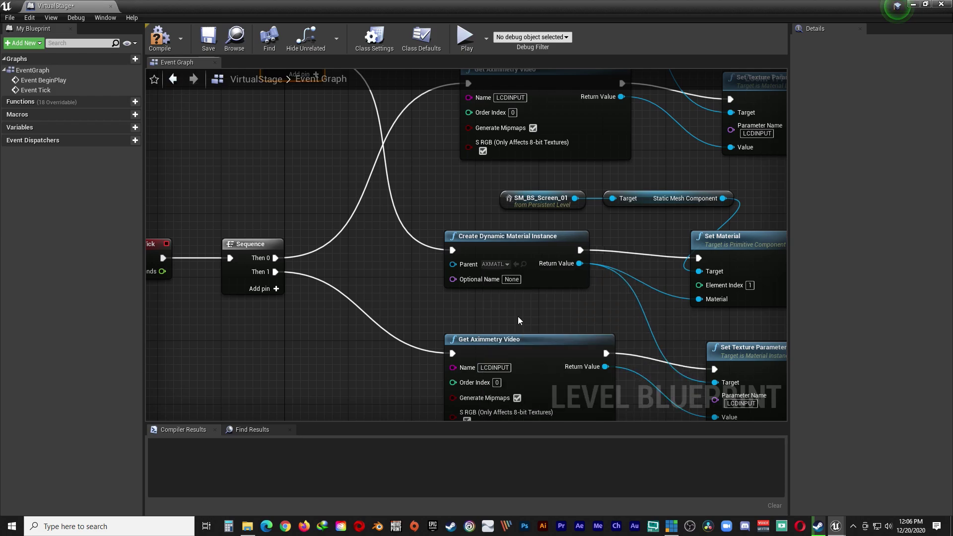
pyautogui.scroll(-1, 382, 280)
pyautogui.scroll(-1, 397, 287)
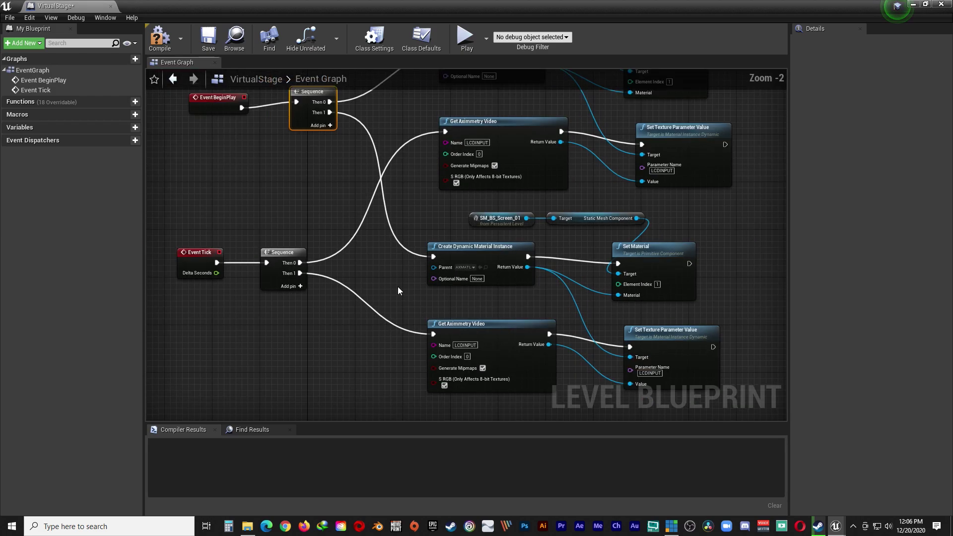
pyautogui.scroll(2, 546, 381)
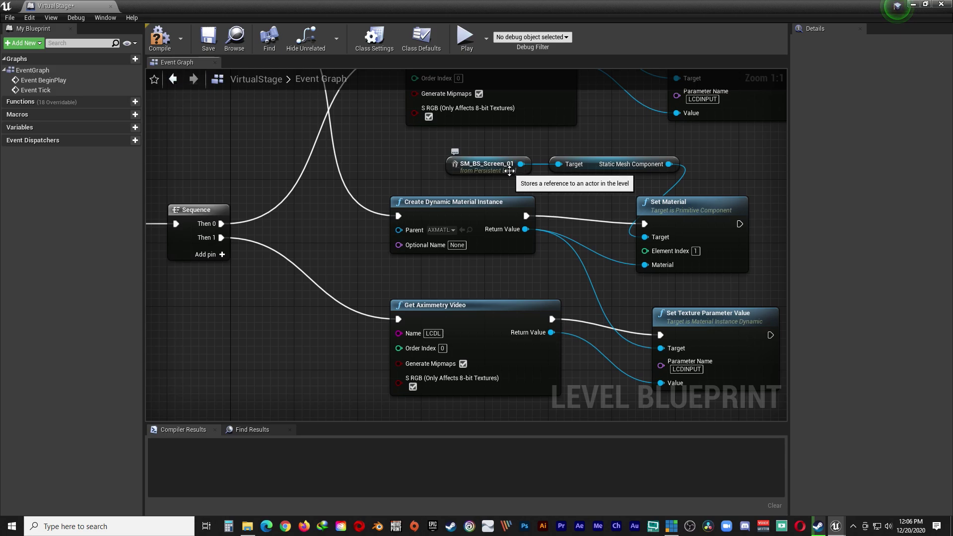
# Add a level reference to the SM_BS_Screen_02 actor to the event graph, beside the second screen's nodes.
pyautogui.scroll(-2, 509, 171)
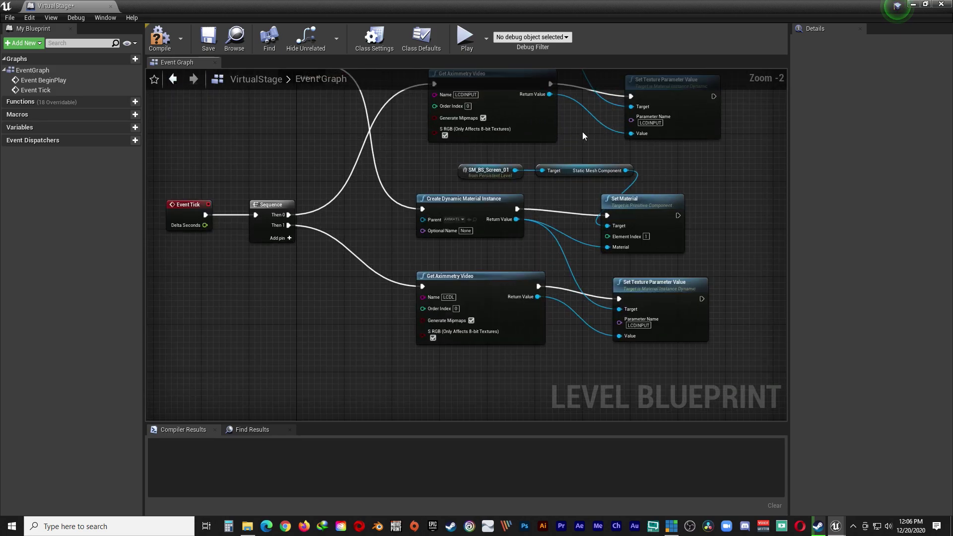
pyautogui.scroll(-5, 540, 180)
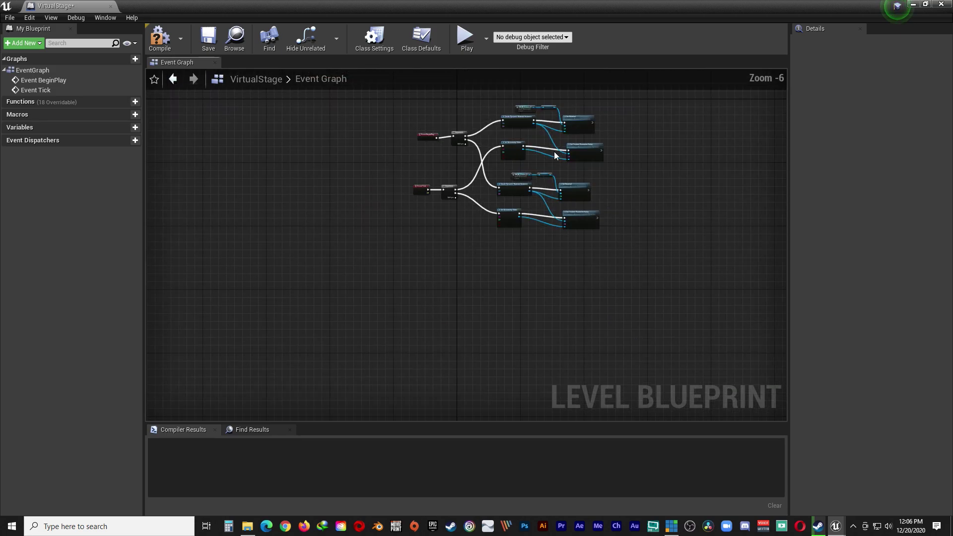
pyautogui.scroll(4, 546, 177)
pyautogui.moveTo(545, 180); pyautogui.dragTo(479, 250, button='right')
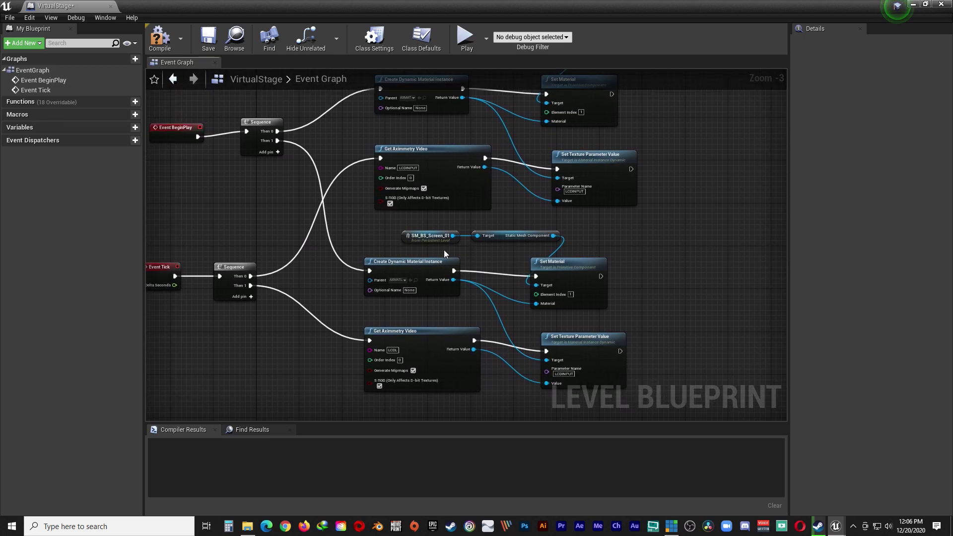
pyautogui.scroll(1, 444, 249)
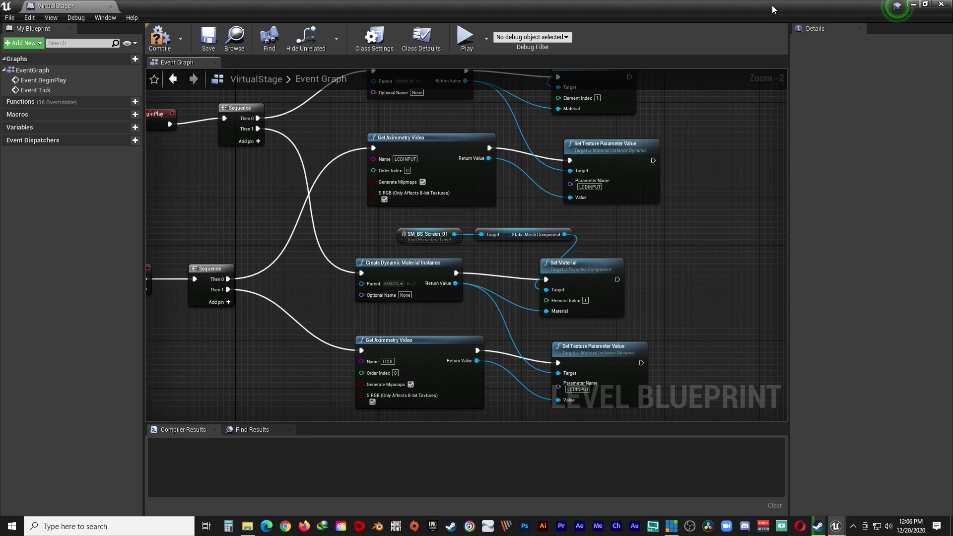
pyautogui.moveTo(772, 5); pyautogui.dragTo(499, 27)
pyautogui.click(750, 193)
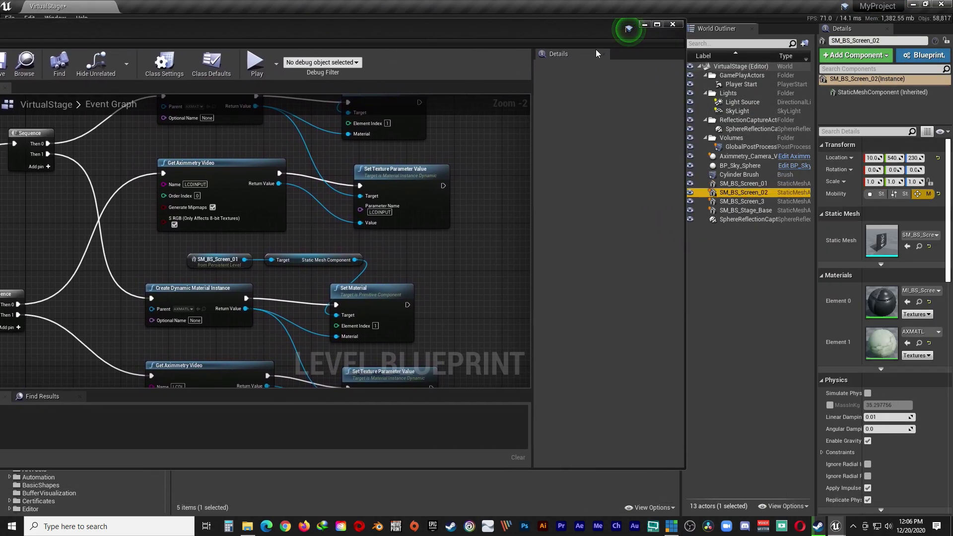
pyautogui.moveTo(567, 29)
pyautogui.mouseDown()
pyautogui.moveTo(558, 114)
pyautogui.moveTo(606, 405)
pyautogui.moveTo(635, 94)
pyautogui.moveTo(612, 38)
pyautogui.moveTo(656, 56)
pyautogui.moveTo(571, 43)
pyautogui.mouseUp()
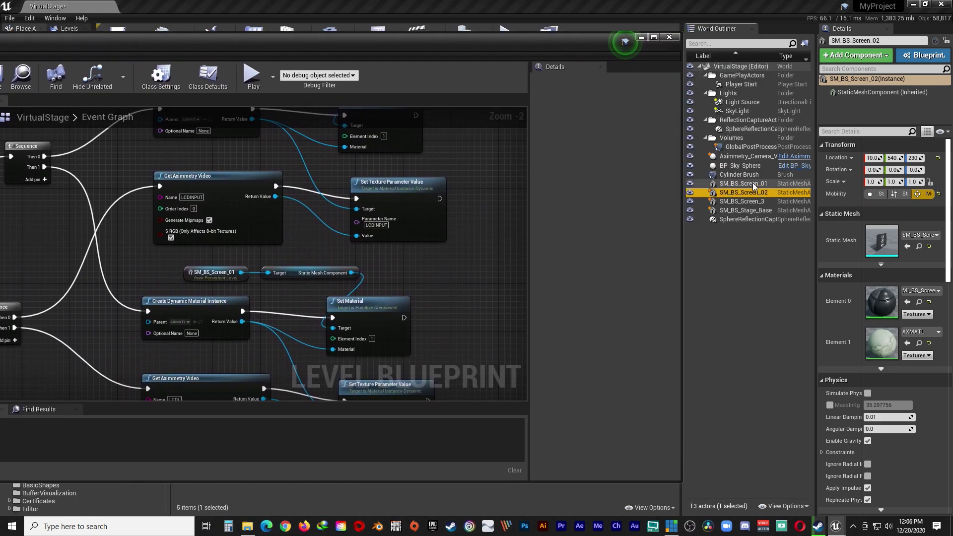
pyautogui.moveTo(744, 193); pyautogui.dragTo(415, 271)
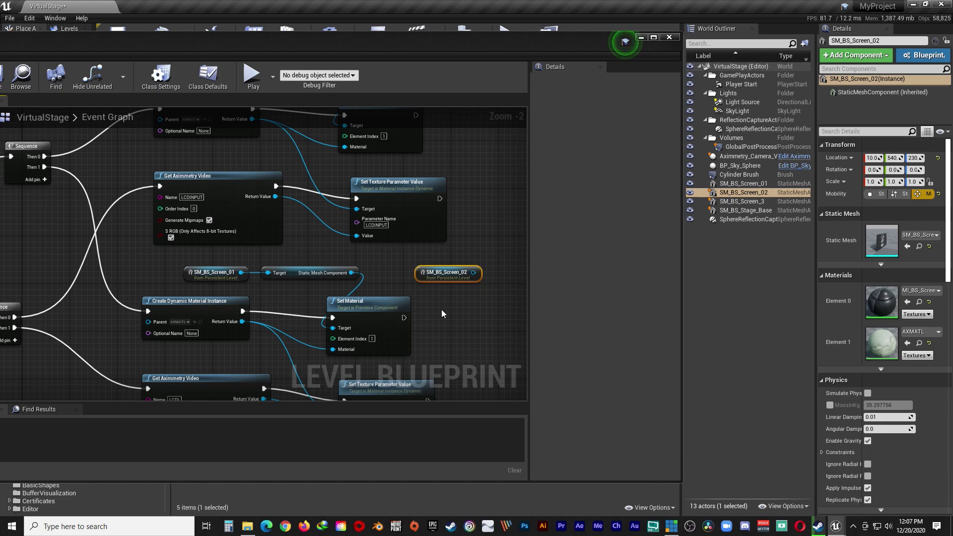
pyautogui.click(507, 305)
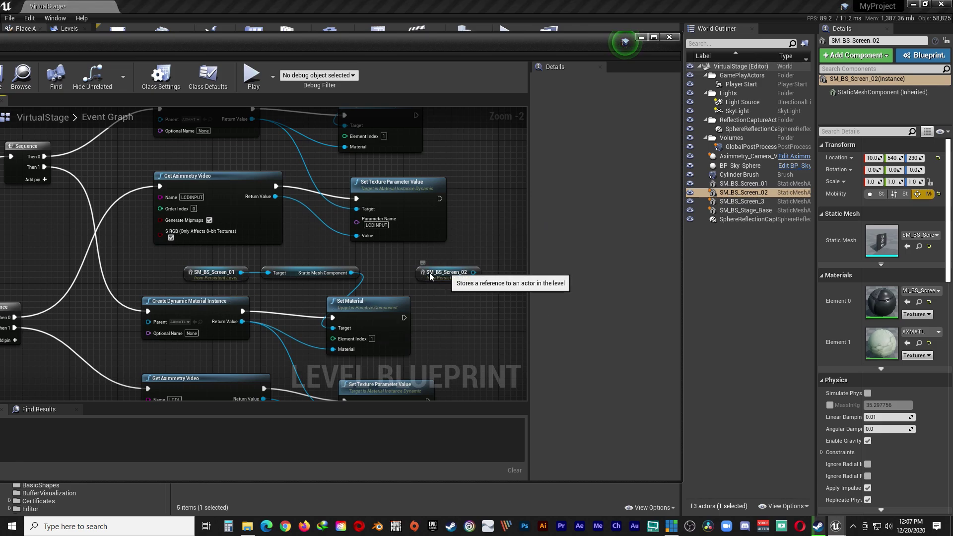
# Replace the second group's SM_BS_Screen_01 reference with SM_BS_Screen_02, connecting it to the Static Mesh Component node's Target.
pyautogui.moveTo(446, 271); pyautogui.dragTo(153, 265)
pyautogui.click(226, 273)
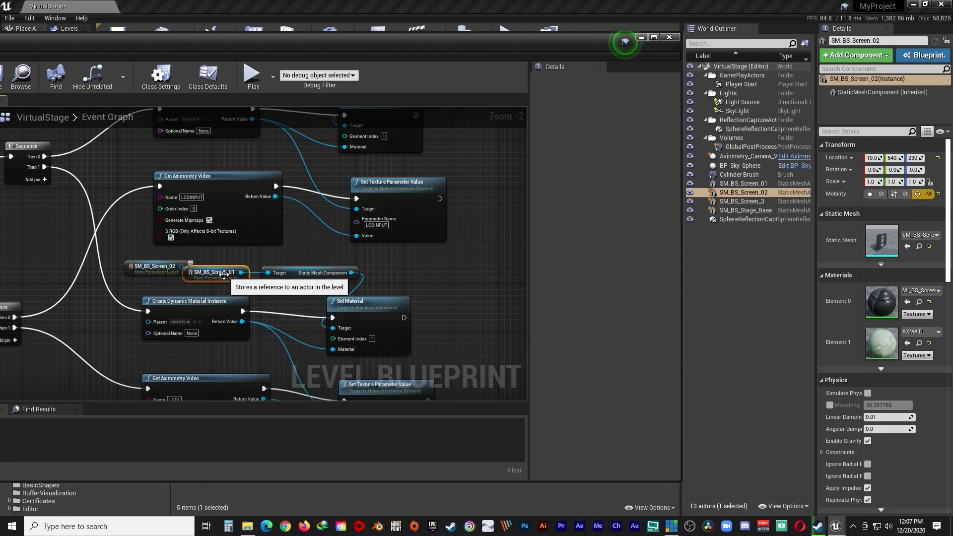
pyautogui.press('Delete')
pyautogui.moveTo(183, 269); pyautogui.dragTo(267, 272)
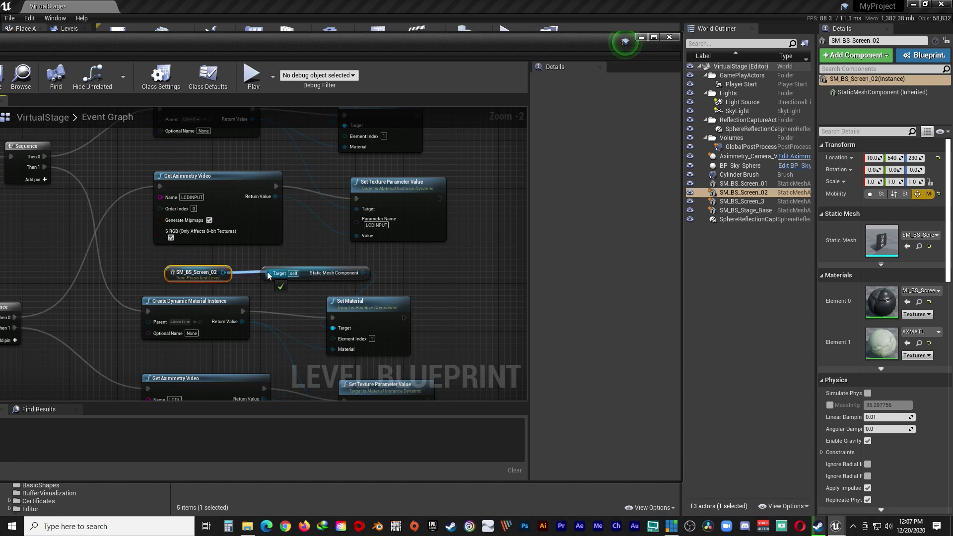
# Set the Parameter Name of the second group's Set Texture Parameter Value node to LCDL.
pyautogui.scroll(-2, 314, 334)
pyautogui.scroll(2, 299, 383)
pyautogui.scroll(1, 306, 345)
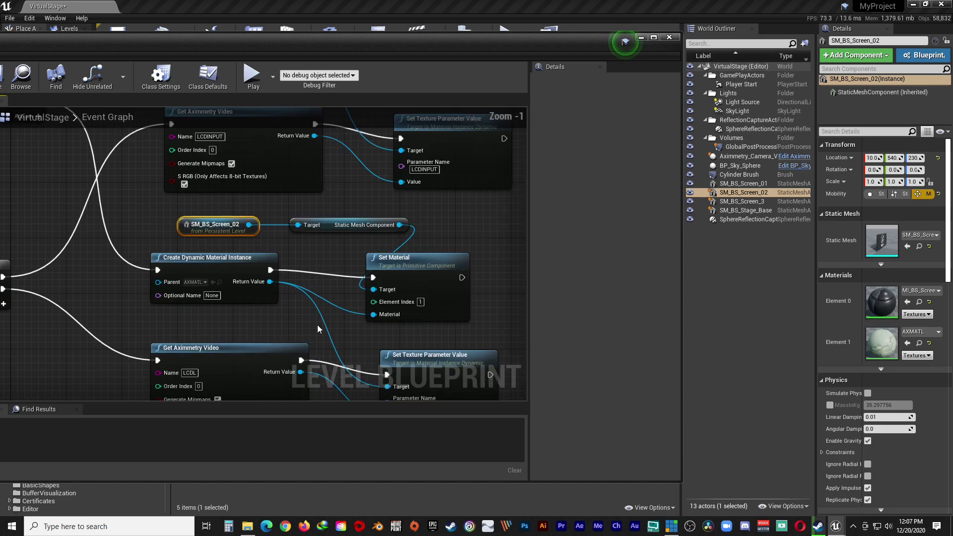
pyautogui.scroll(-2, 328, 293)
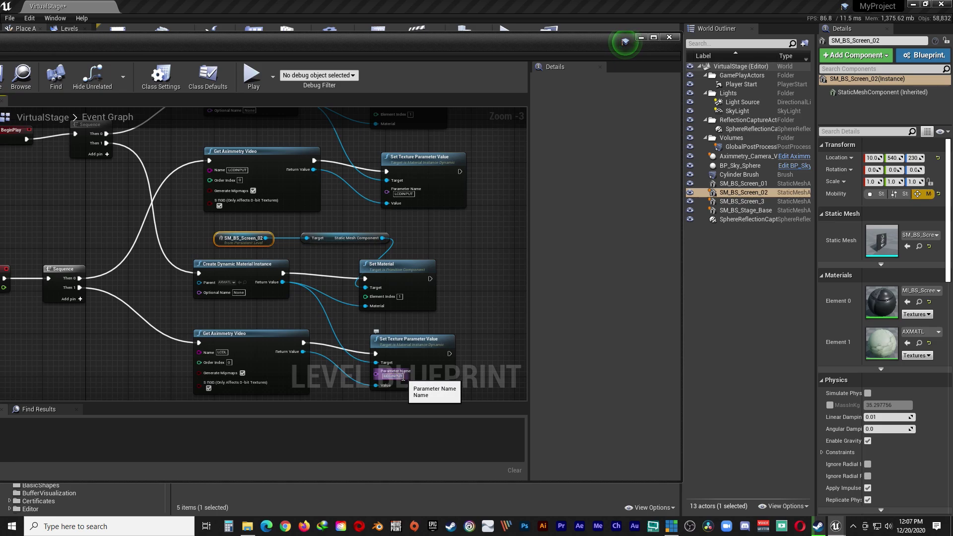
pyautogui.scroll(3, 405, 380)
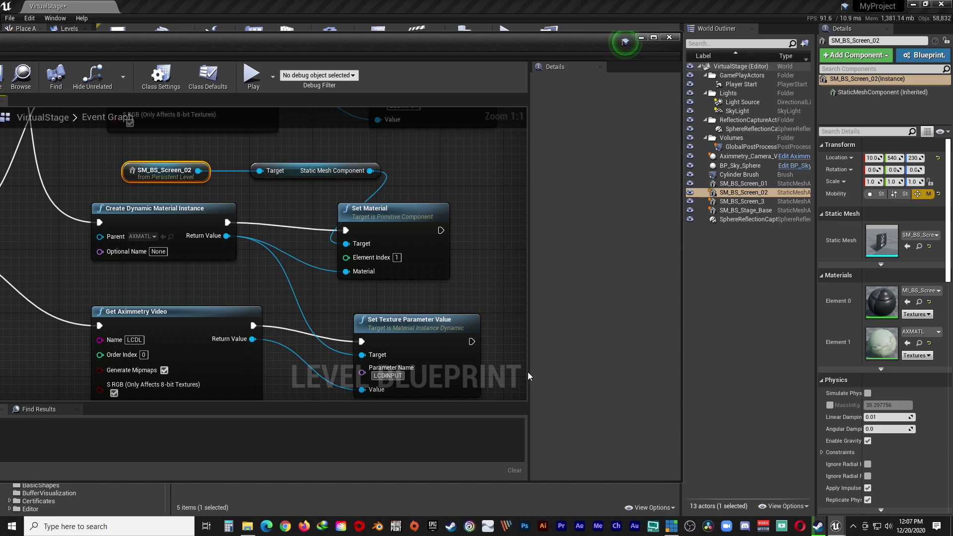
pyautogui.press('BackSpace')
pyautogui.press('BackSpace')
pyautogui.press('BackSpace')
pyautogui.press('BackSpace')
pyautogui.press('BackSpace')
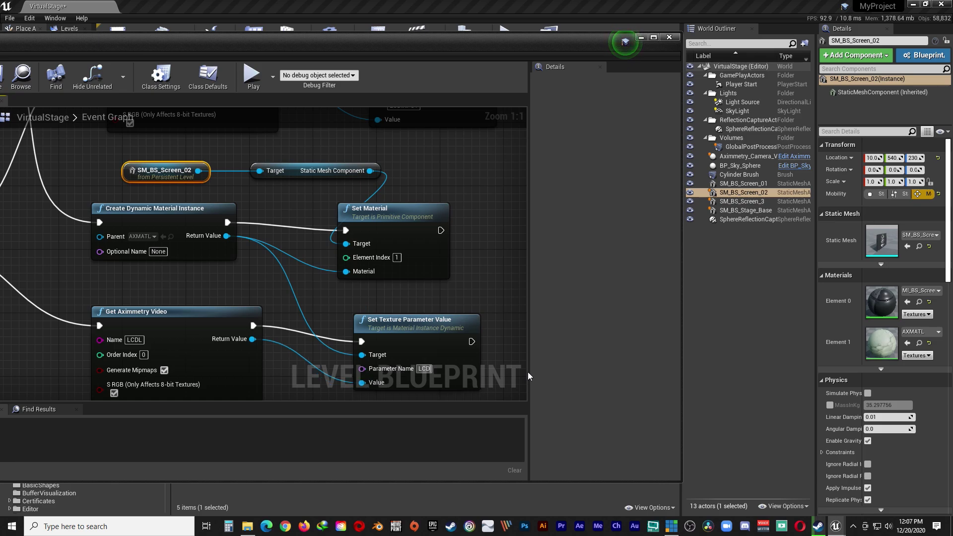
pyautogui.write('L')
pyautogui.click(487, 292)
pyautogui.scroll(-4, 344, 338)
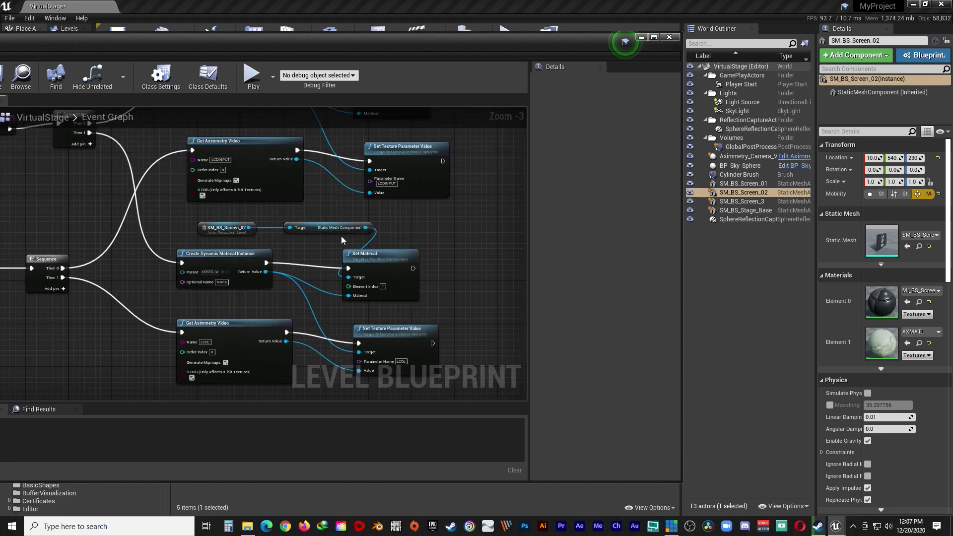
# Duplicate the SM_BS_Screen_02 node group with its material and Aximmetry video nodes, and place the copy below the second group.
pyautogui.moveTo(323, 329); pyautogui.dragTo(336, 255, button='right')
pyautogui.scroll(2, 323, 250)
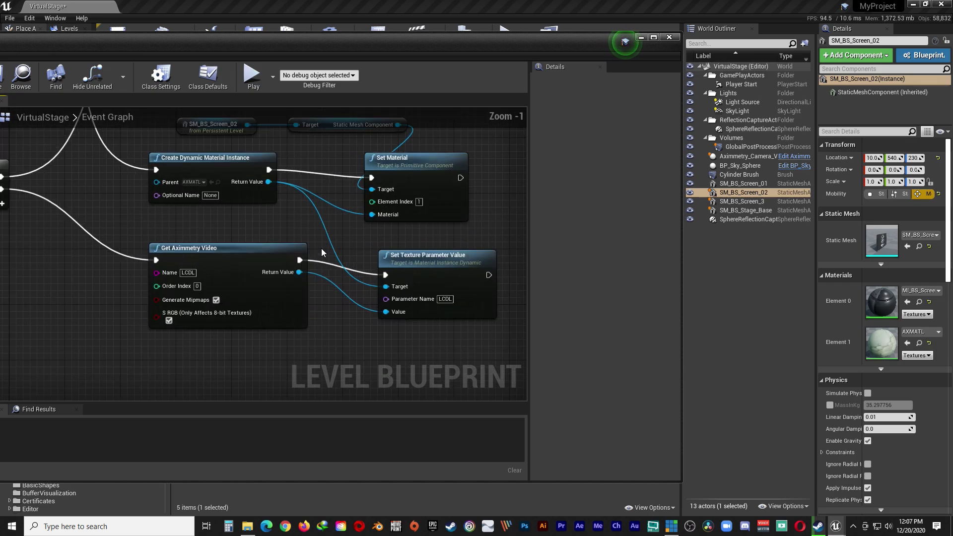
pyautogui.scroll(-3, 322, 249)
pyautogui.moveTo(251, 312); pyautogui.dragTo(427, 174)
pyautogui.hotkey('ctrl', 'c')
pyautogui.hotkey('ctrl', 'v')
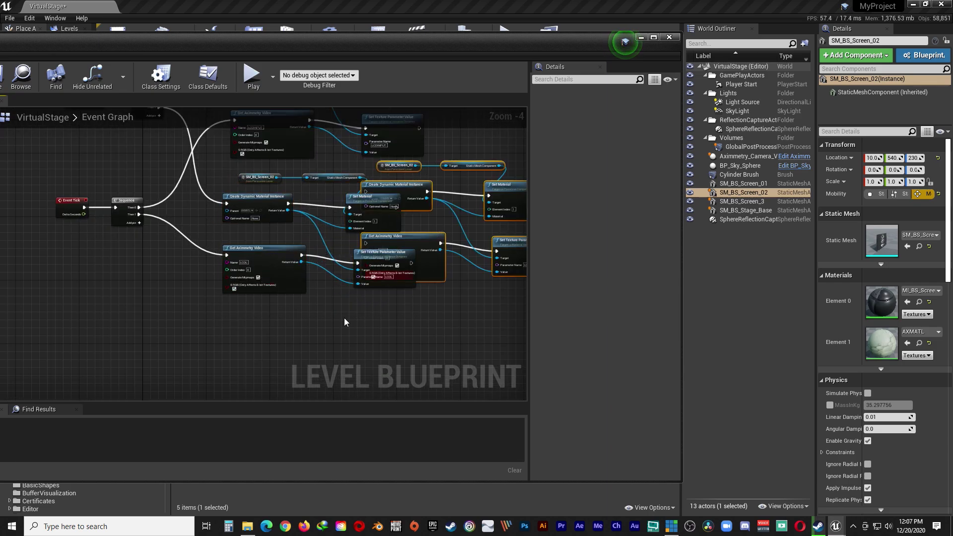
pyautogui.moveTo(472, 168); pyautogui.dragTo(329, 315)
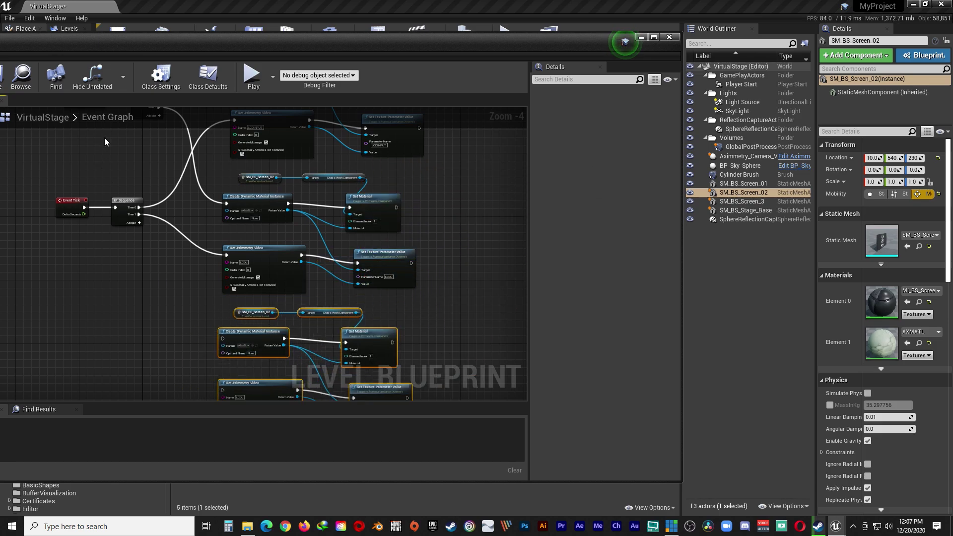
# Add a Then 2 output to the BeginPlay sequence and connect it to the third group's Create Dynamic Material Instance.
pyautogui.scroll(3, 166, 184)
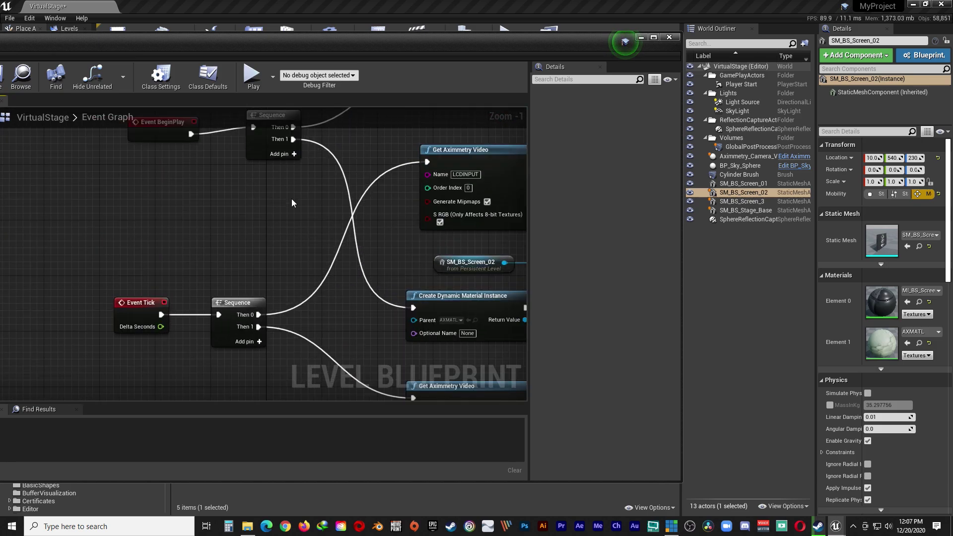
pyautogui.scroll(-2, 285, 207)
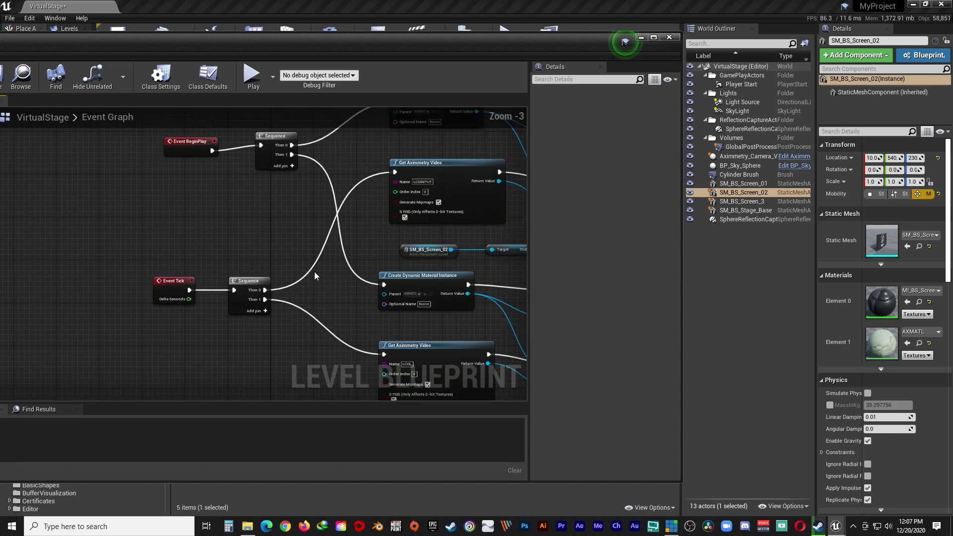
pyautogui.moveTo(317, 274); pyautogui.dragTo(244, 248, button='right')
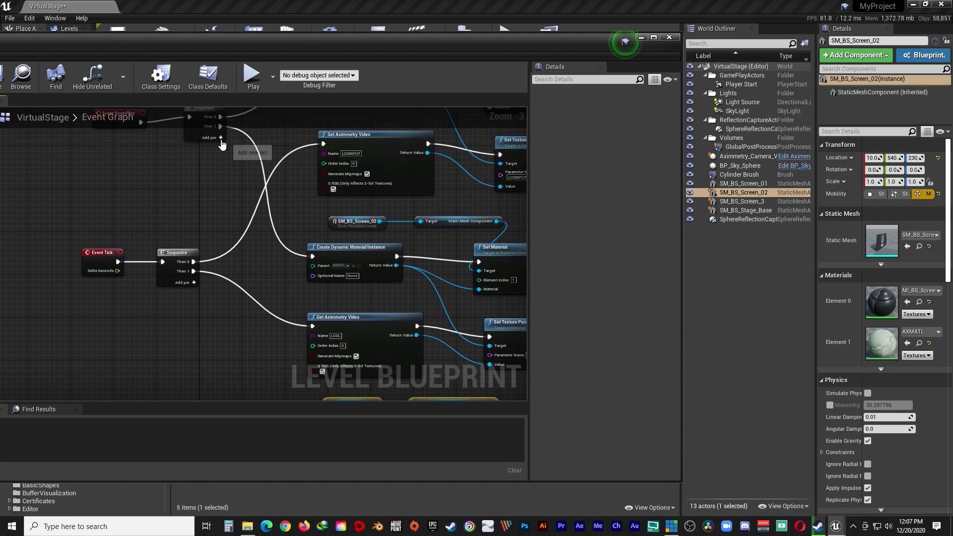
pyautogui.scroll(-2, 265, 282)
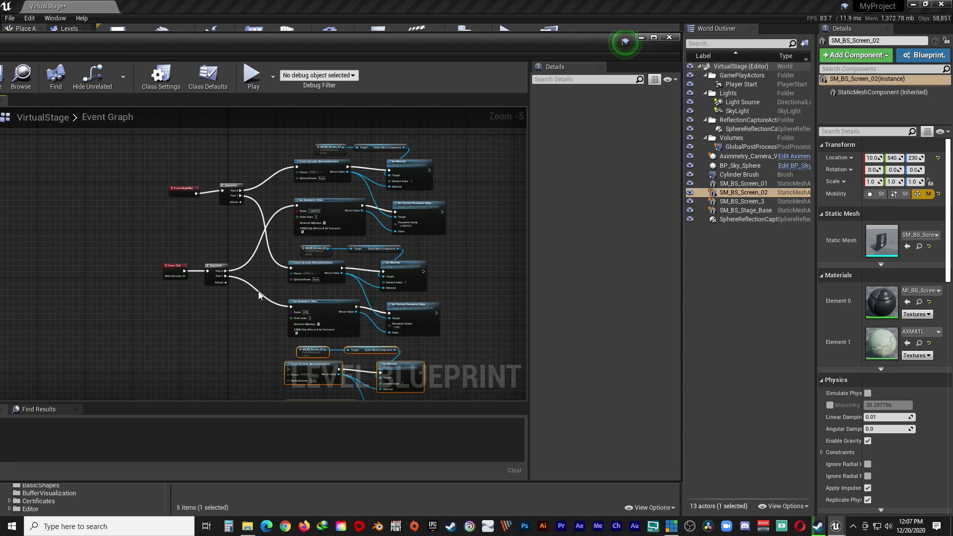
pyautogui.click(240, 202)
pyautogui.moveTo(240, 203); pyautogui.dragTo(288, 368)
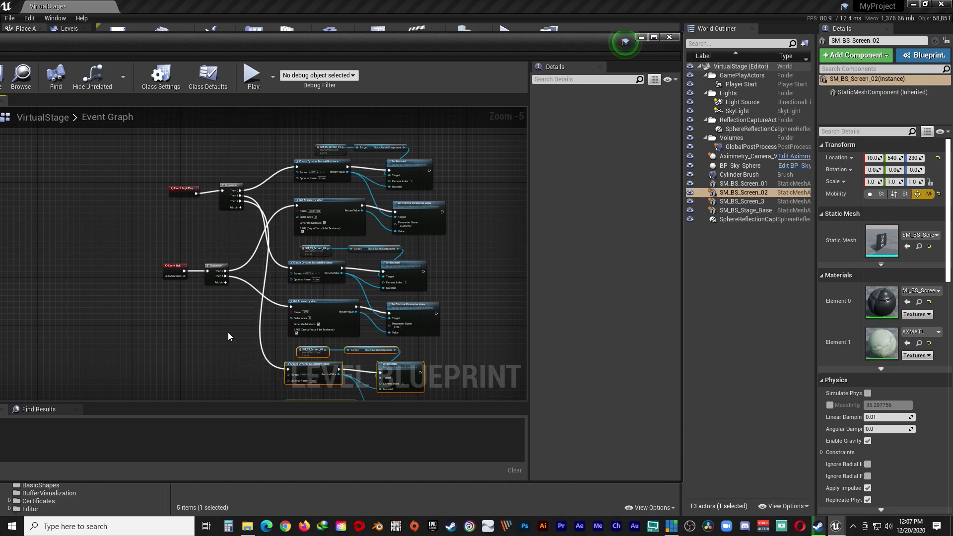
# Add a Then 2 output to the Event Tick sequence and connect it to the third group's Get Aximmetry Video.
pyautogui.scroll(3, 228, 333)
pyautogui.moveTo(228, 333); pyautogui.dragTo(184, 240, button='right')
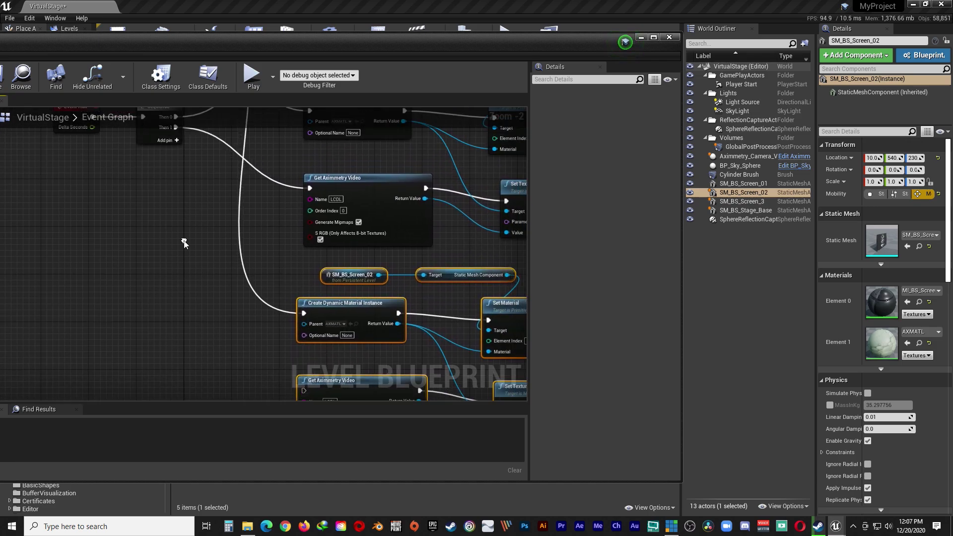
pyautogui.click(167, 142)
pyautogui.scroll(1, 205, 232)
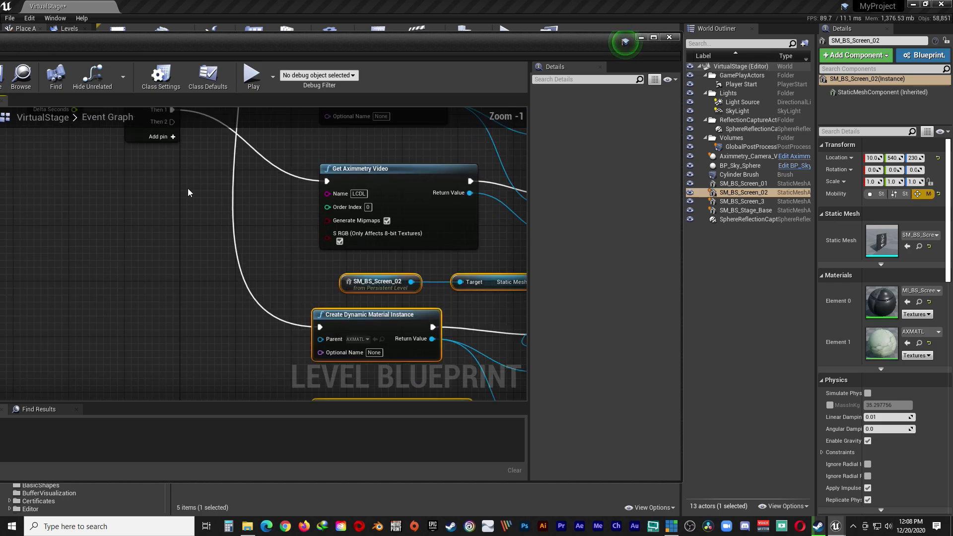
pyautogui.moveTo(171, 122); pyautogui.dragTo(315, 312)
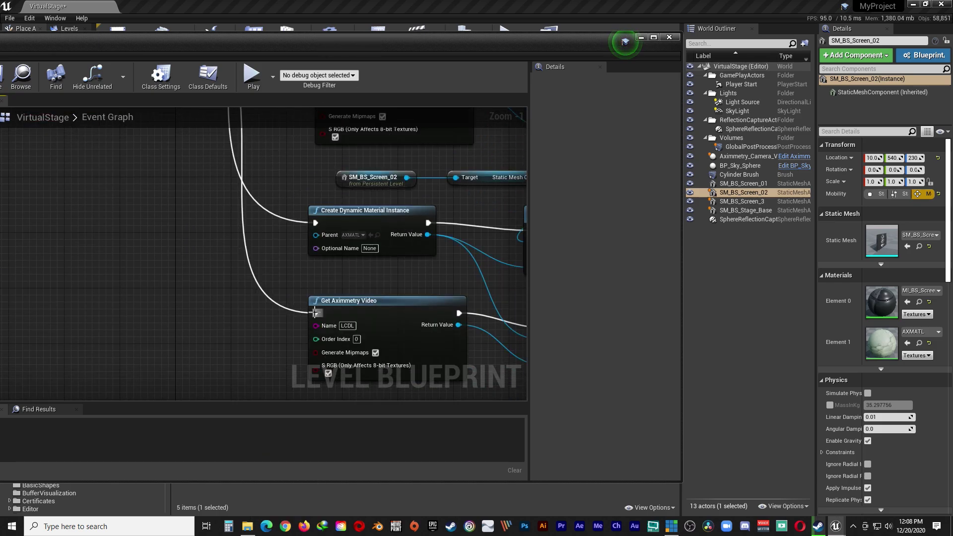
# Replace the third group's SM_BS_Screen_02 reference with SM_BS_Screen_3, connecting it to the Static Mesh Component node's Target.
pyautogui.scroll(-5, 281, 163)
pyautogui.moveTo(328, 160); pyautogui.dragTo(342, 204, button='right')
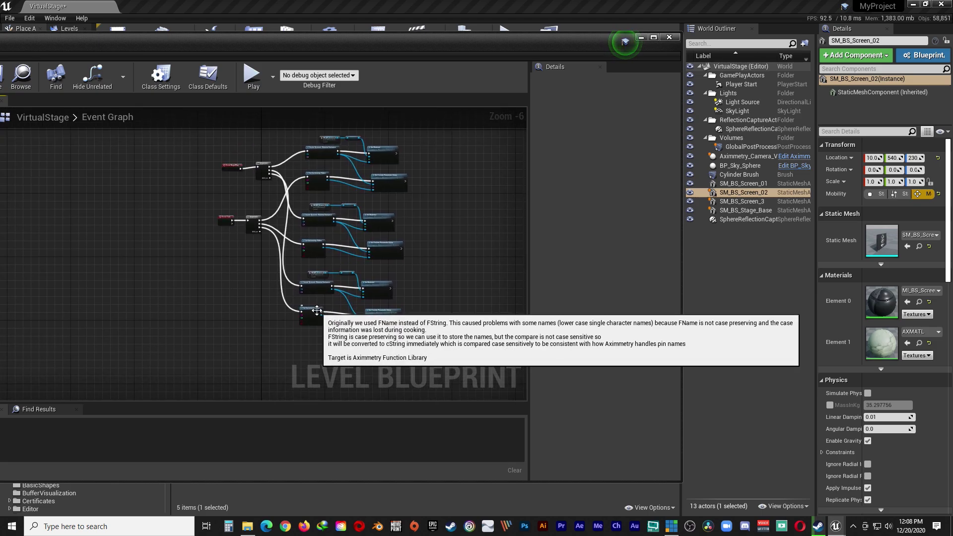
pyautogui.scroll(4, 319, 309)
pyautogui.moveTo(340, 293); pyautogui.dragTo(300, 278, button='right')
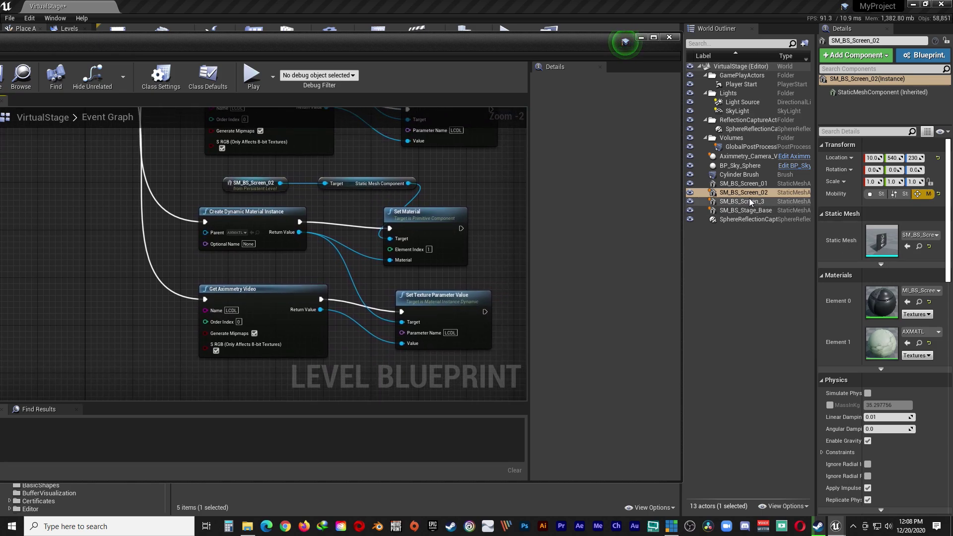
pyautogui.moveTo(744, 202); pyautogui.dragTo(192, 186)
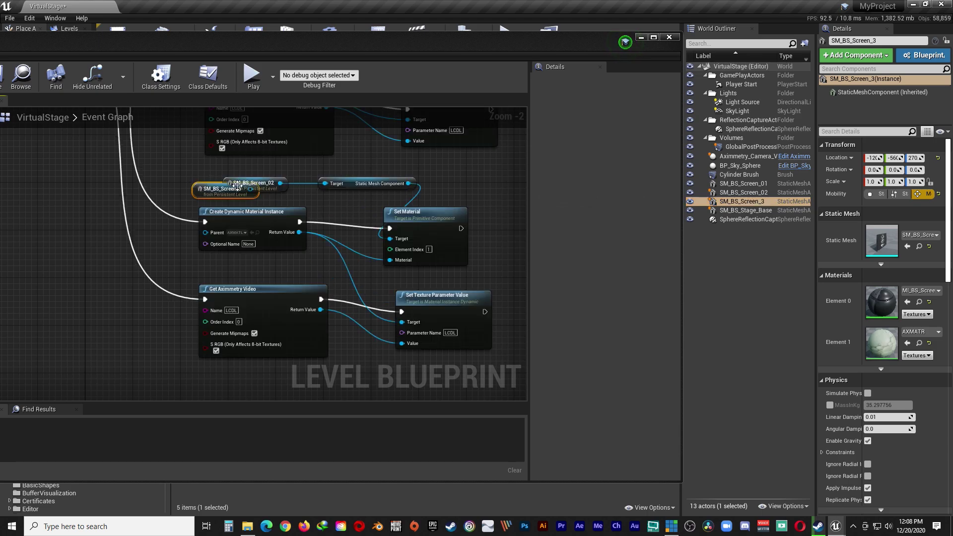
pyautogui.click(265, 186)
pyautogui.press('Delete')
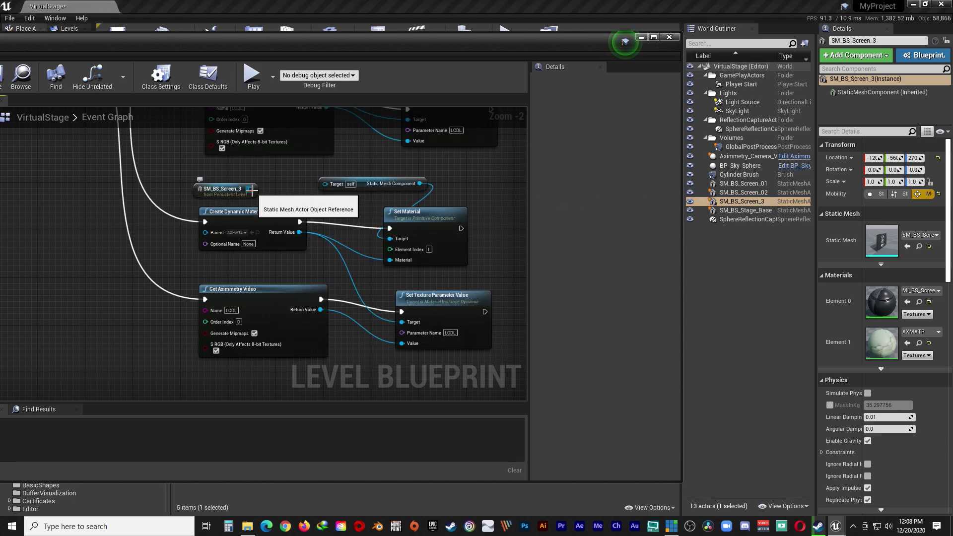
pyautogui.moveTo(250, 189); pyautogui.dragTo(325, 185)
pyautogui.moveTo(219, 185); pyautogui.dragTo(248, 179)
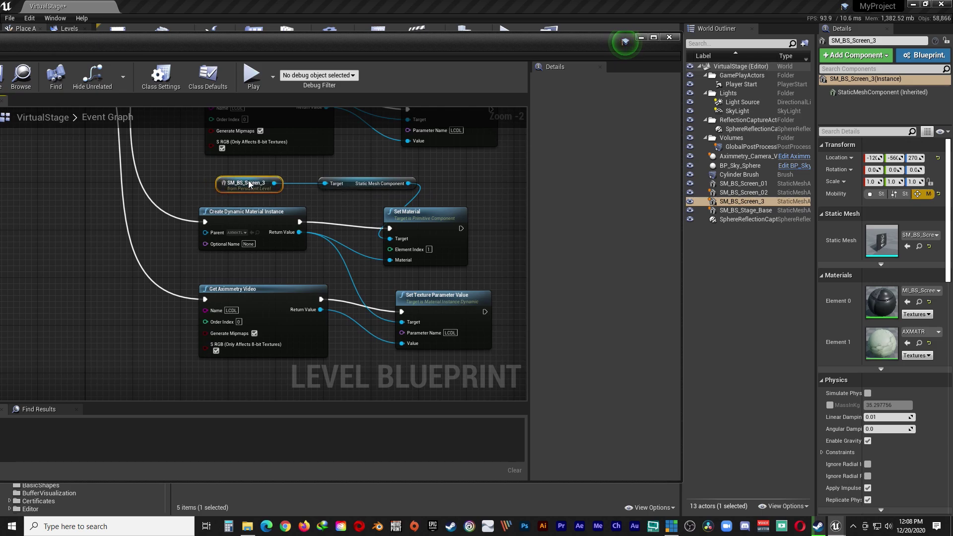
# Set the Parent material of the third group's Create Dynamic Material Instance node to AXMATR.
pyautogui.click(243, 234)
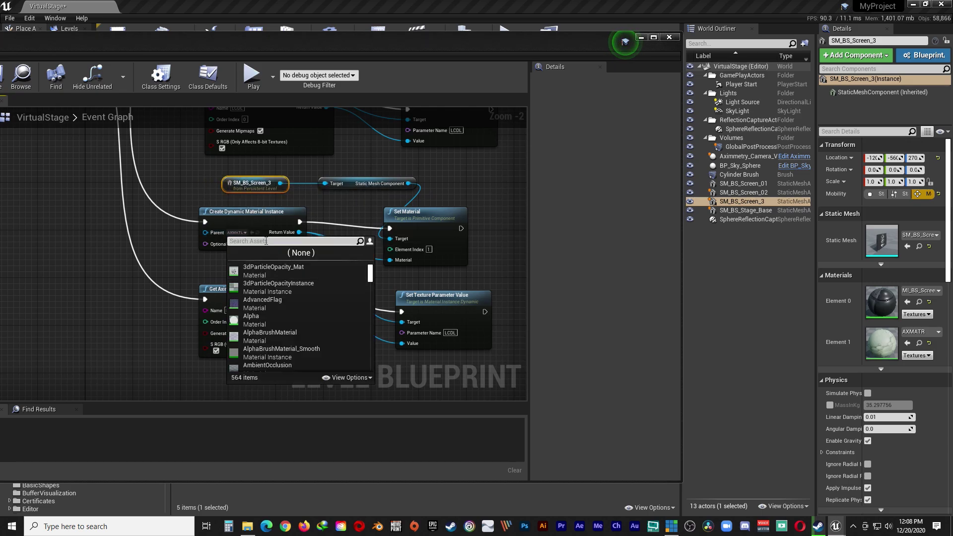
pyautogui.write('axmat')
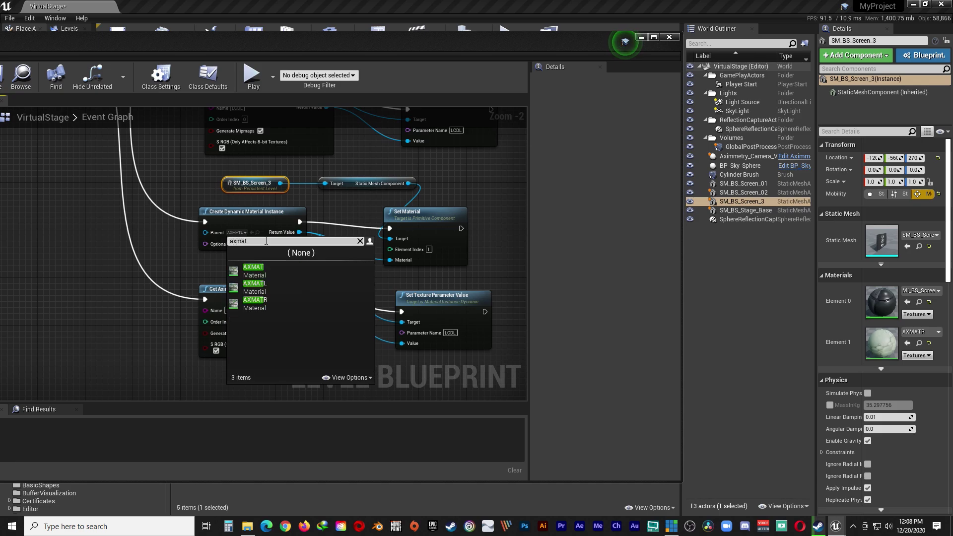
pyautogui.click(271, 303)
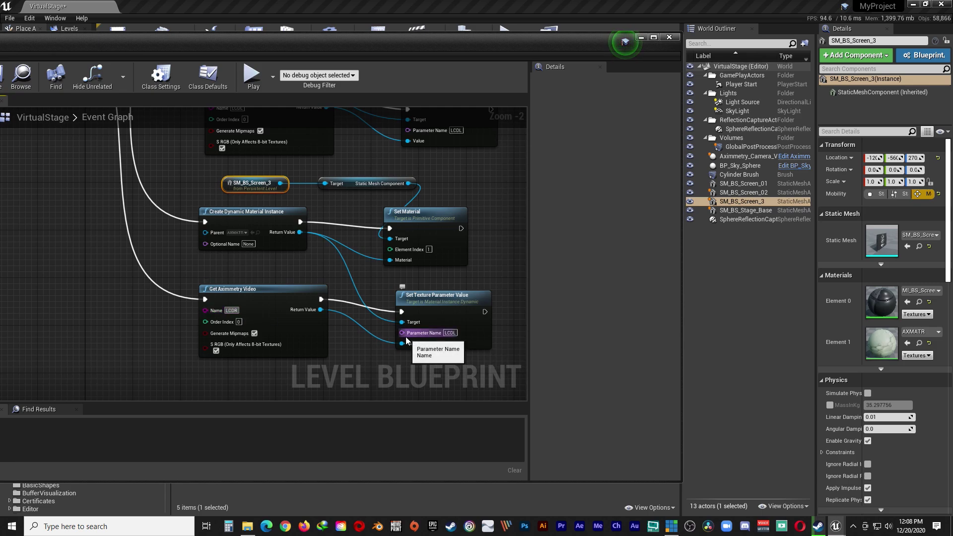
# Set the third group's Get Aximmetry Video name and Set Texture Parameter Value parameter name to LCDR.
pyautogui.click(453, 333)
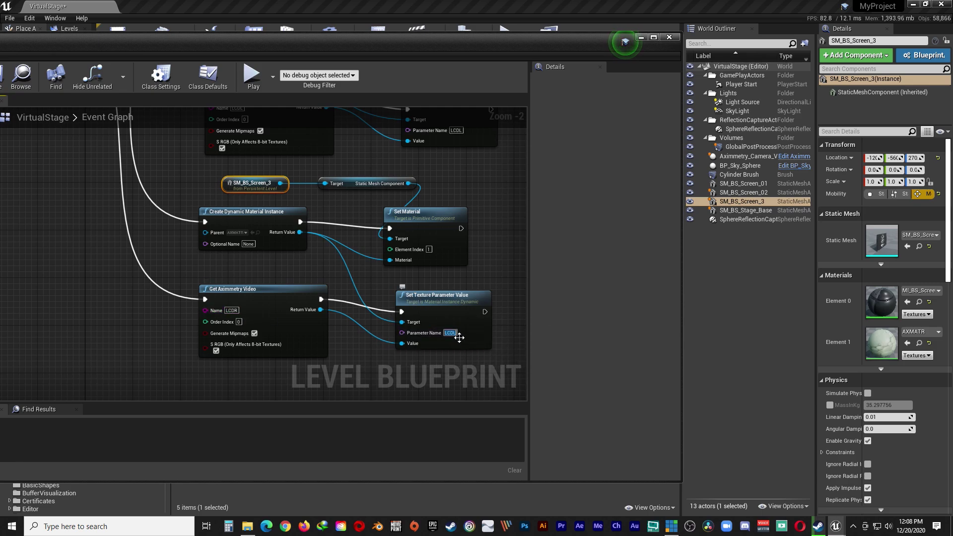
pyautogui.press('Return')
pyautogui.write('R')
pyautogui.click(488, 255)
# Compile and save the level blueprint.
pyautogui.scroll(-4, 285, 225)
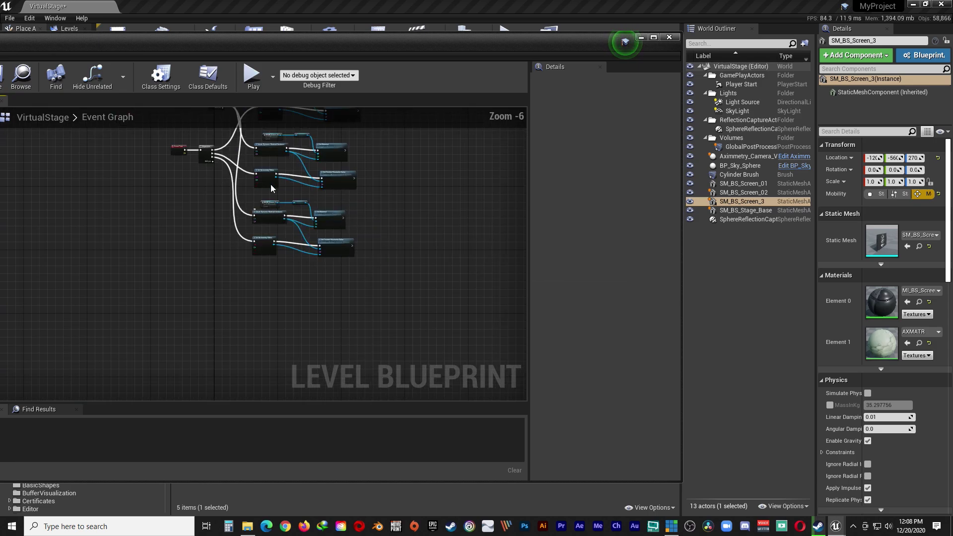
pyautogui.scroll(4, 225, 141)
pyautogui.scroll(-2, 204, 243)
pyautogui.scroll(-3, 204, 244)
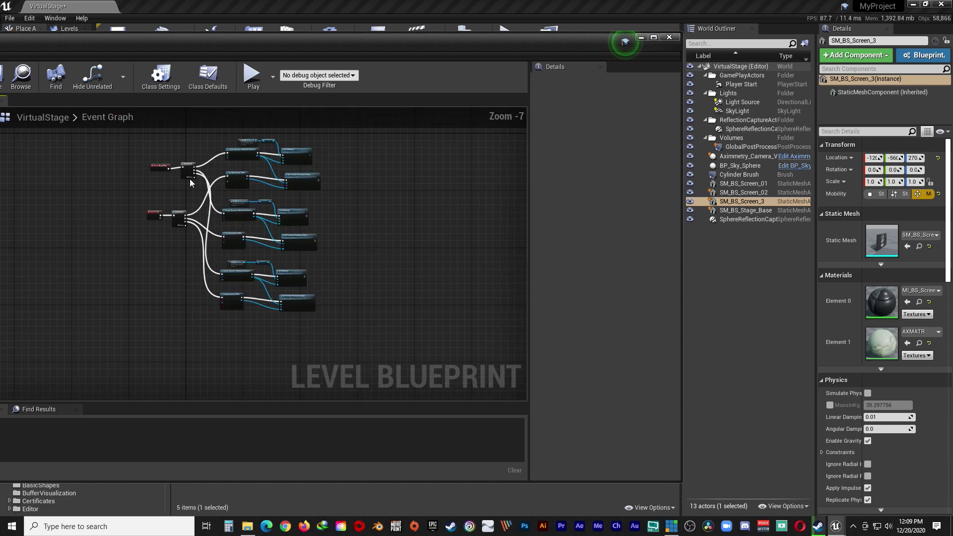
pyautogui.moveTo(300, 45); pyautogui.dragTo(545, 40)
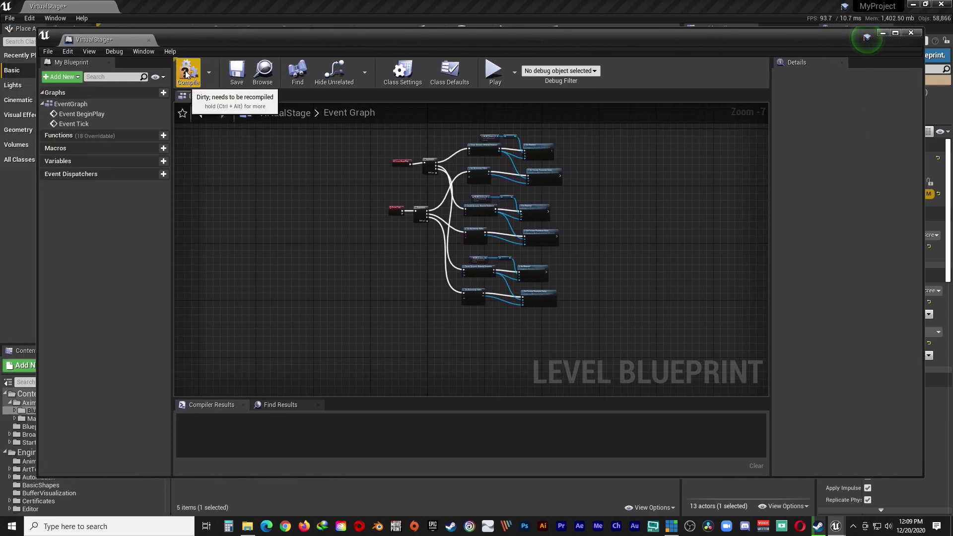
pyautogui.click(187, 74)
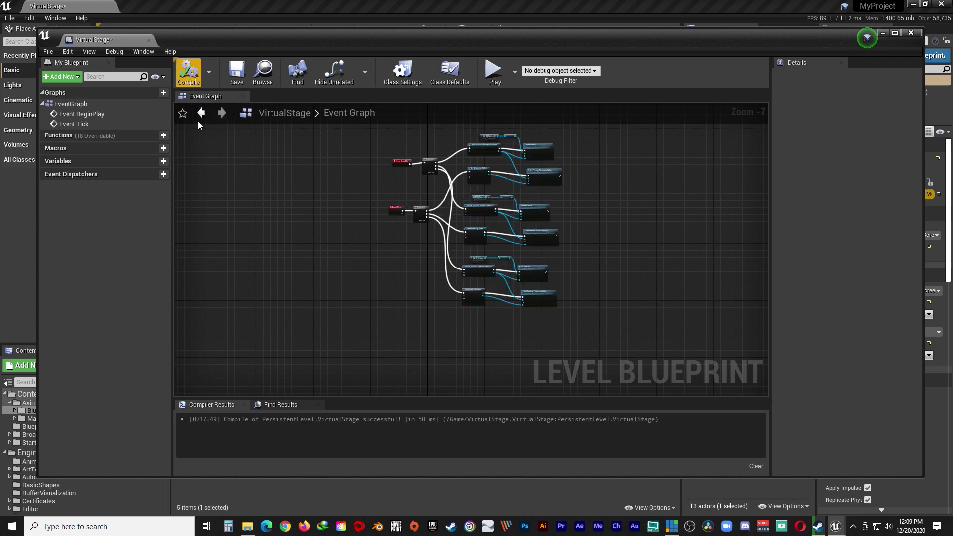
pyautogui.click(238, 70)
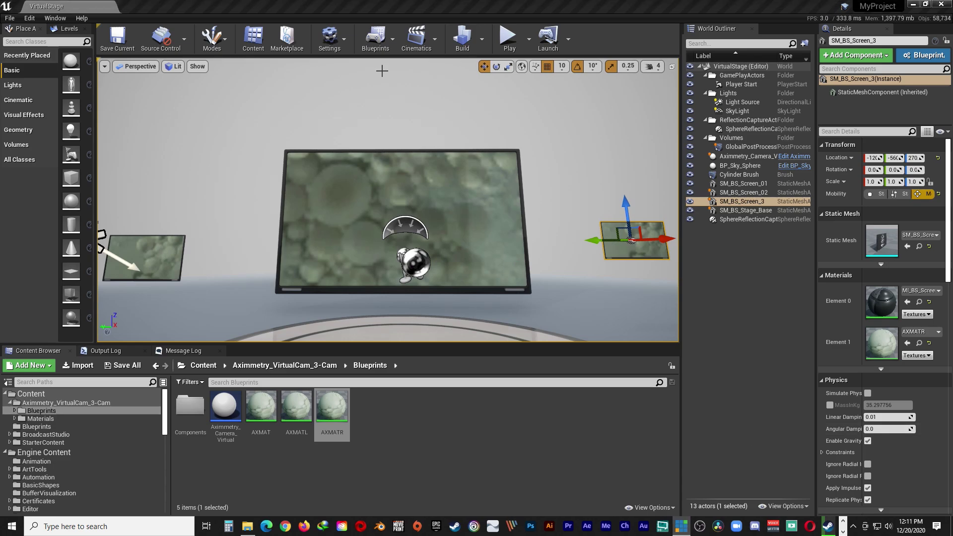
# Reopen the level blueprint and place a copy of the SM_BS_Screen_02 reference in the empty area below Event Tick.
pyautogui.click(392, 44)
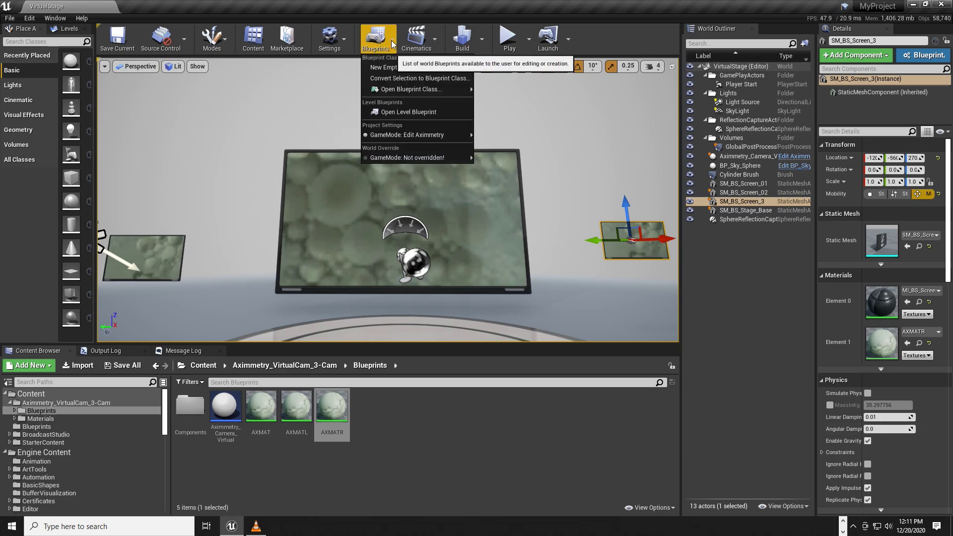
pyautogui.click(410, 113)
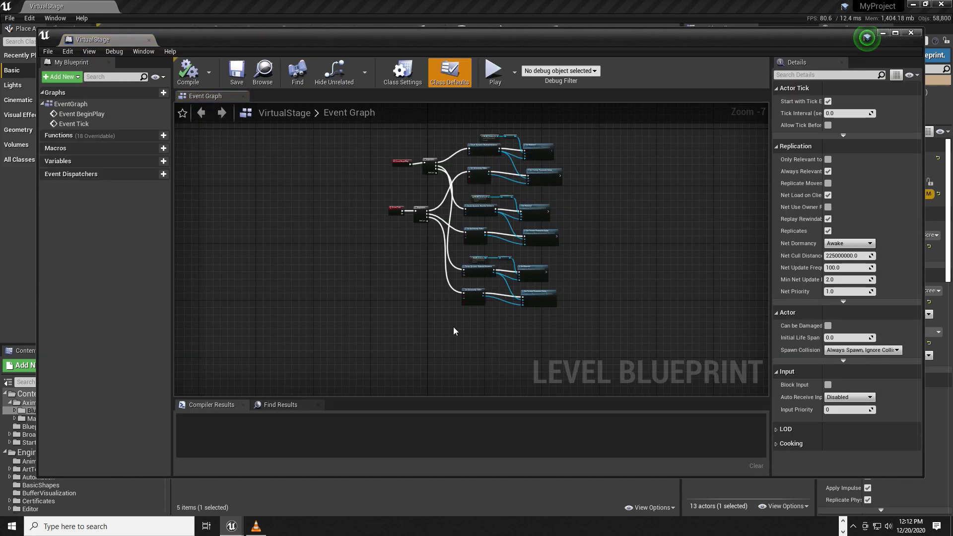
pyautogui.scroll(4, 454, 327)
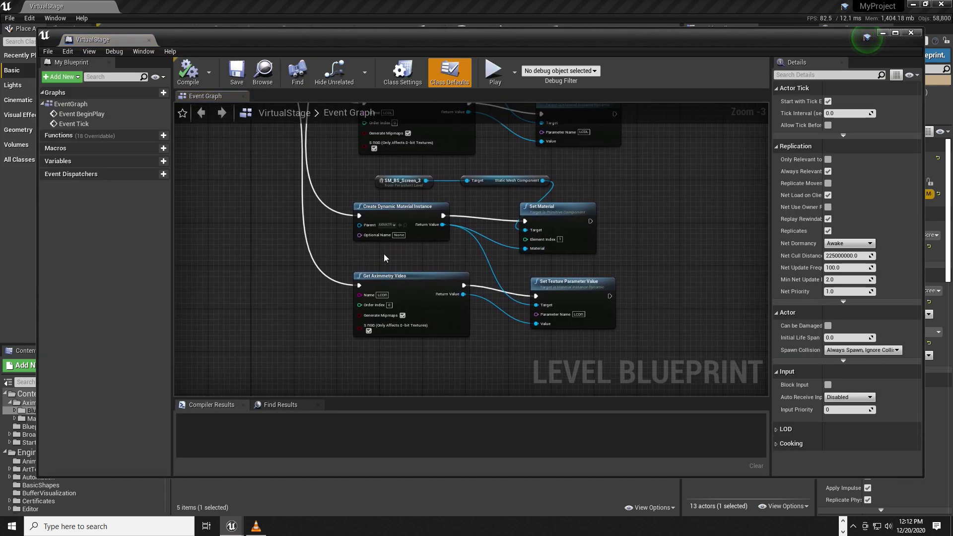
pyautogui.moveTo(383, 254); pyautogui.dragTo(457, 394, button='right')
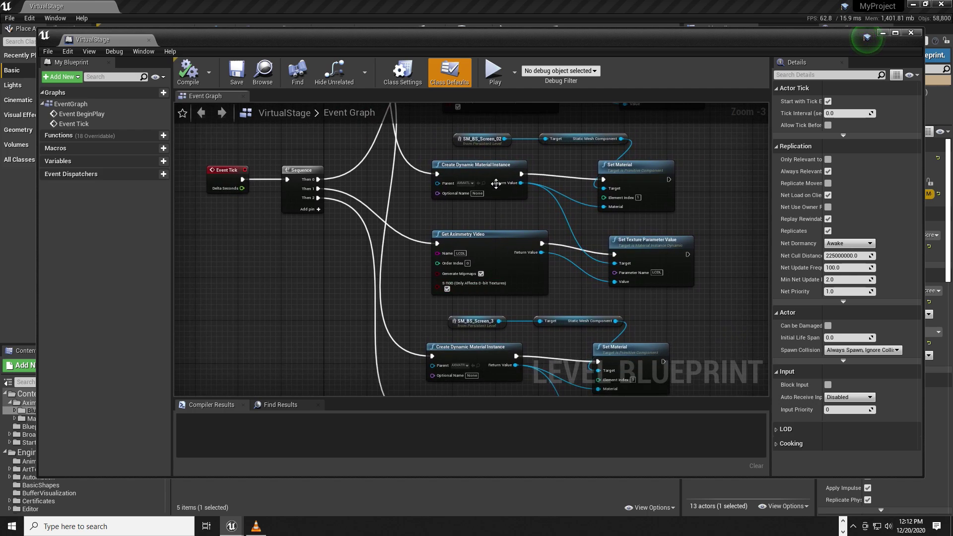
pyautogui.click(490, 144)
pyautogui.hotkey('ctrl', 'c')
pyautogui.hotkey('ctrl', 'v')
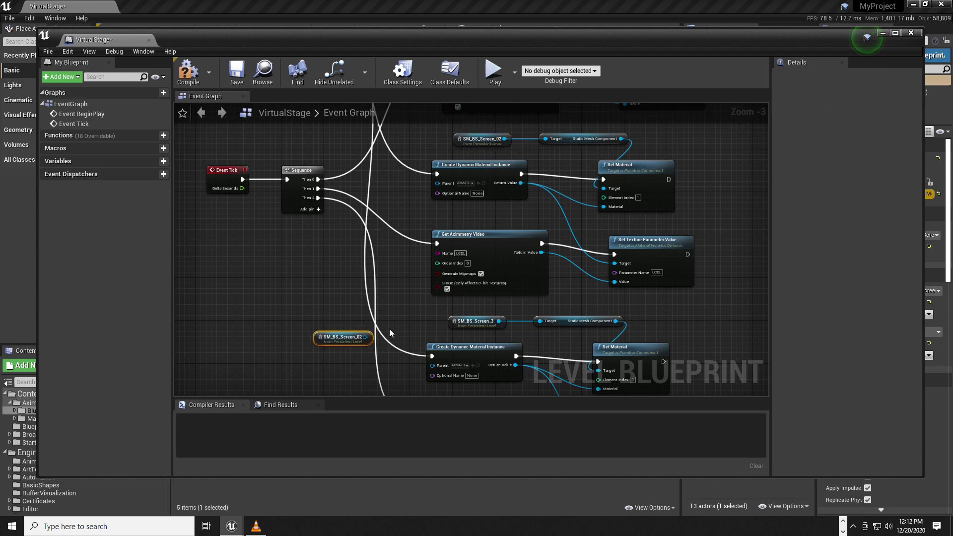
pyautogui.moveTo(348, 339); pyautogui.dragTo(283, 322)
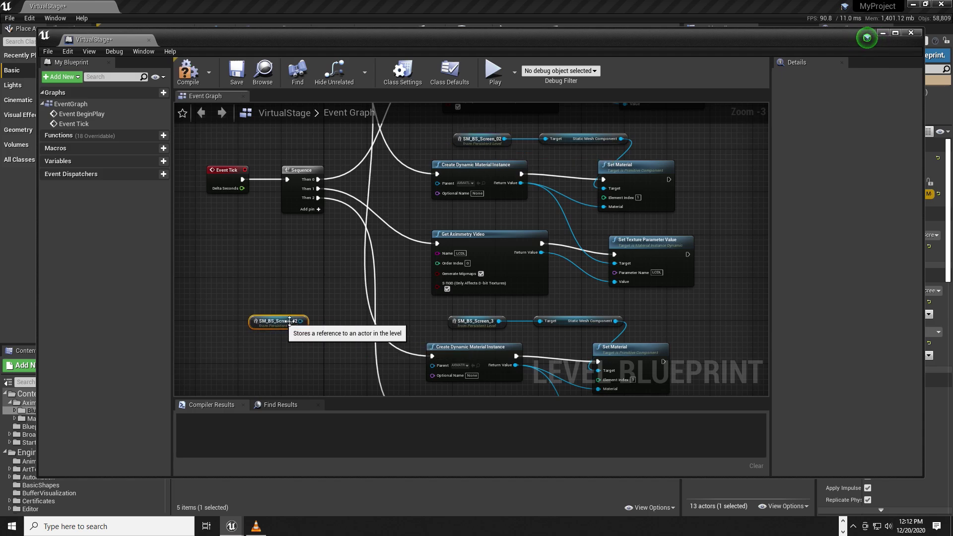
# Duplicate the SM_BS_Screen_3 reference and place the copy below the new SM_BS_Screen_02 reference, leaving space between them.
pyautogui.click(489, 324)
pyautogui.hotkey('ctrl', 'c')
pyautogui.hotkey('ctrl', 'v')
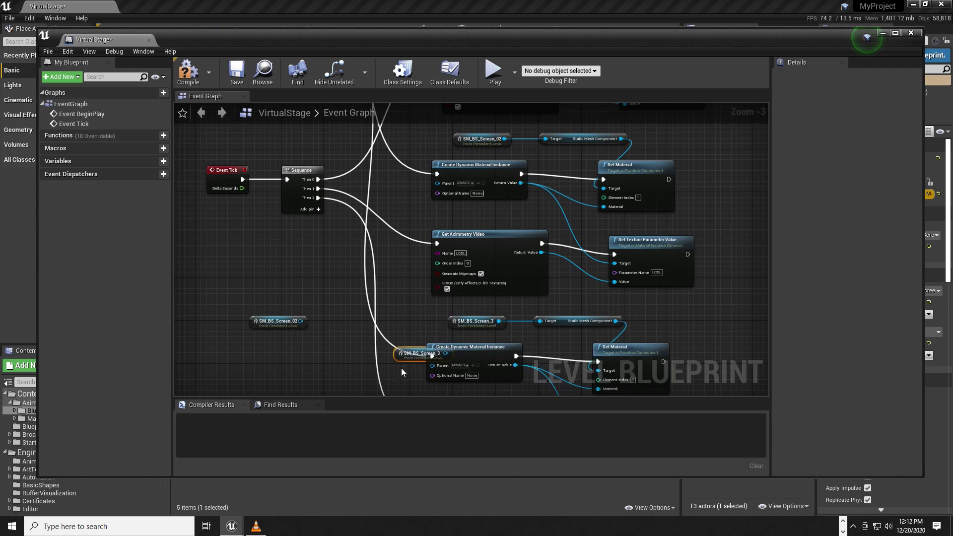
pyautogui.moveTo(408, 359); pyautogui.dragTo(271, 365)
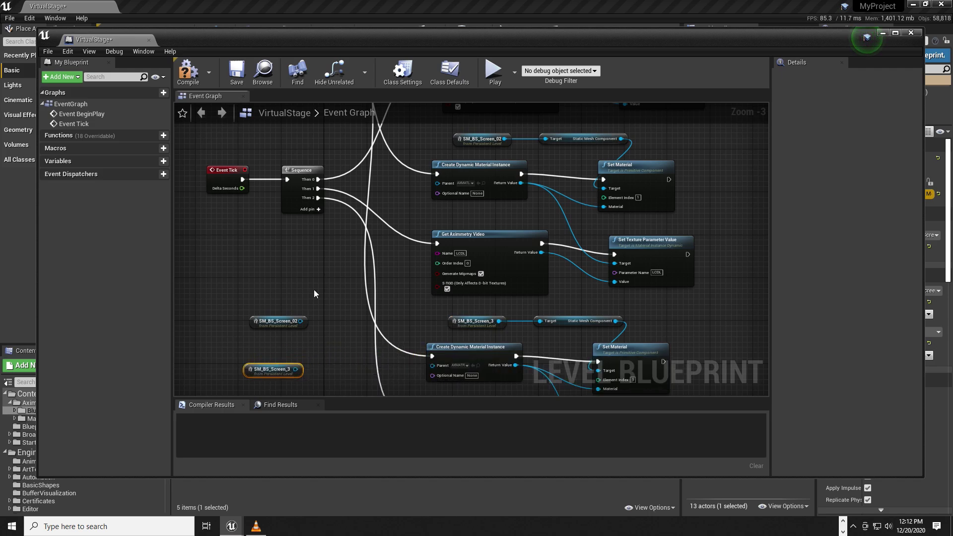
pyautogui.scroll(-3, 314, 290)
pyautogui.scroll(3, 288, 308)
pyautogui.moveTo(361, 301); pyautogui.dragTo(466, 291, button='right')
pyautogui.scroll(1, 467, 291)
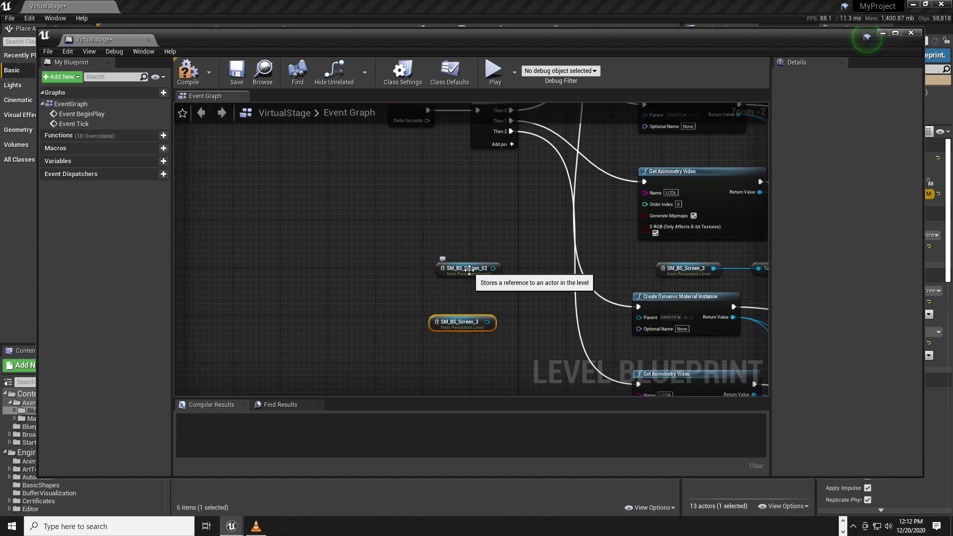
pyautogui.moveTo(469, 272); pyautogui.dragTo(465, 283)
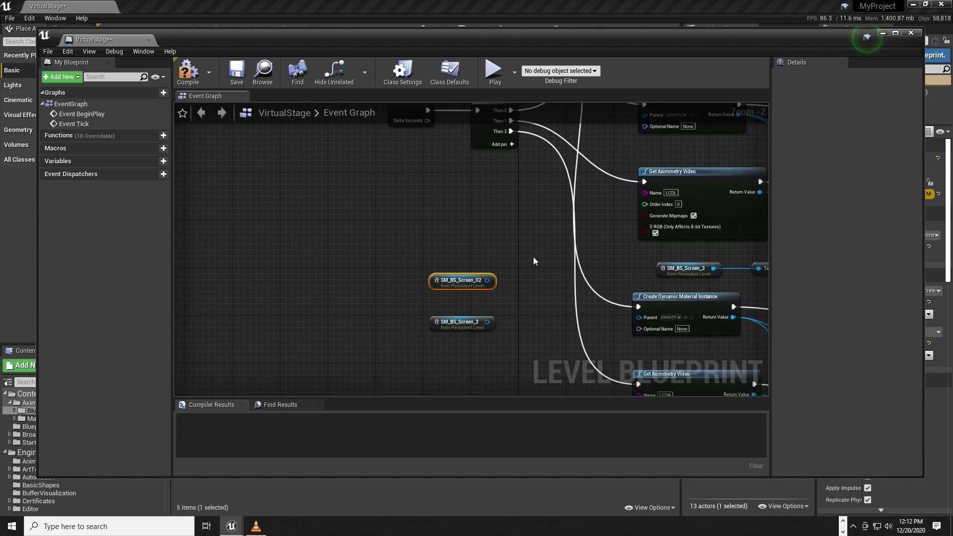
pyautogui.moveTo(463, 328); pyautogui.dragTo(444, 366)
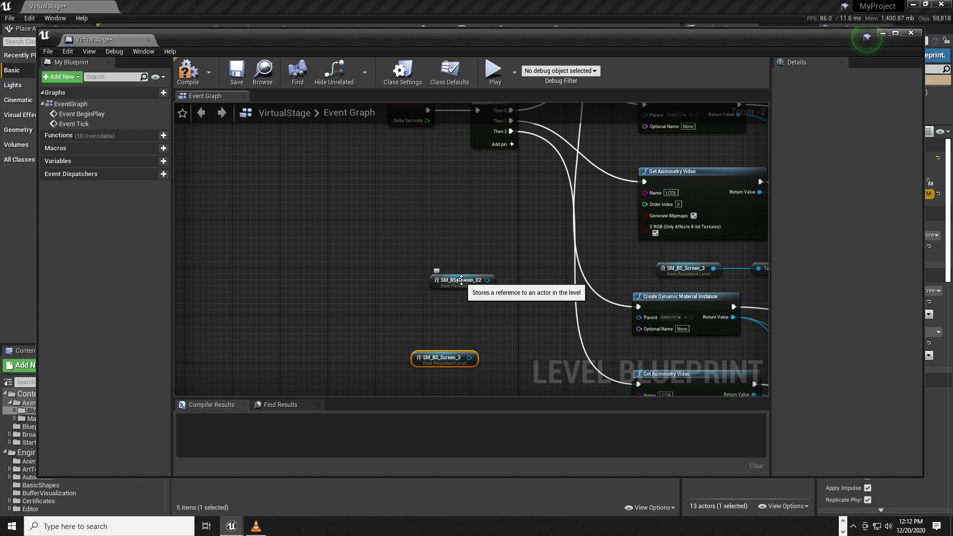
# Add a SetWorldTransform (StaticMeshComponent) node from the copied SM_BS_Screen_02 reference.
pyautogui.moveTo(484, 280)
pyautogui.mouseDown()
pyautogui.moveTo(422, 261)
pyautogui.moveTo(493, 266)
pyautogui.mouseUp()
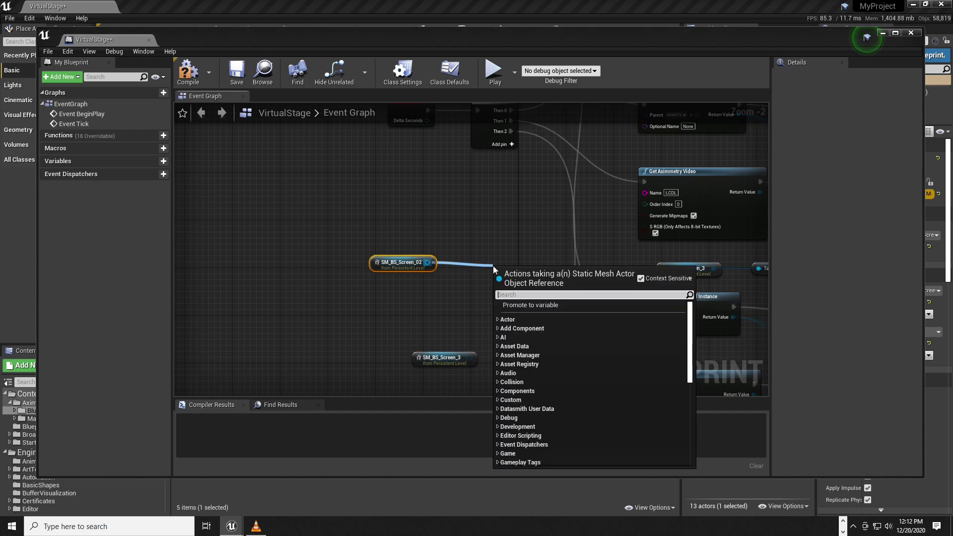
pyautogui.write('setworld')
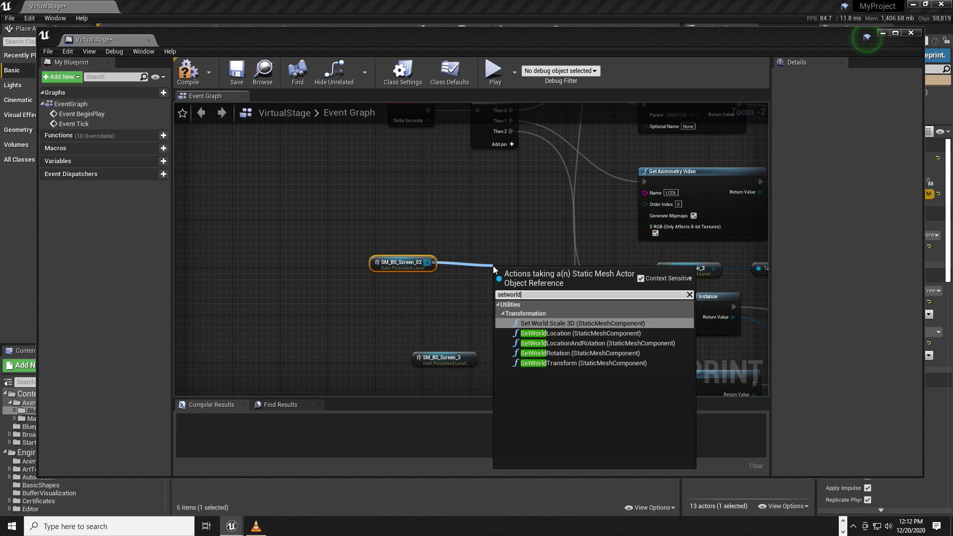
pyautogui.click(574, 363)
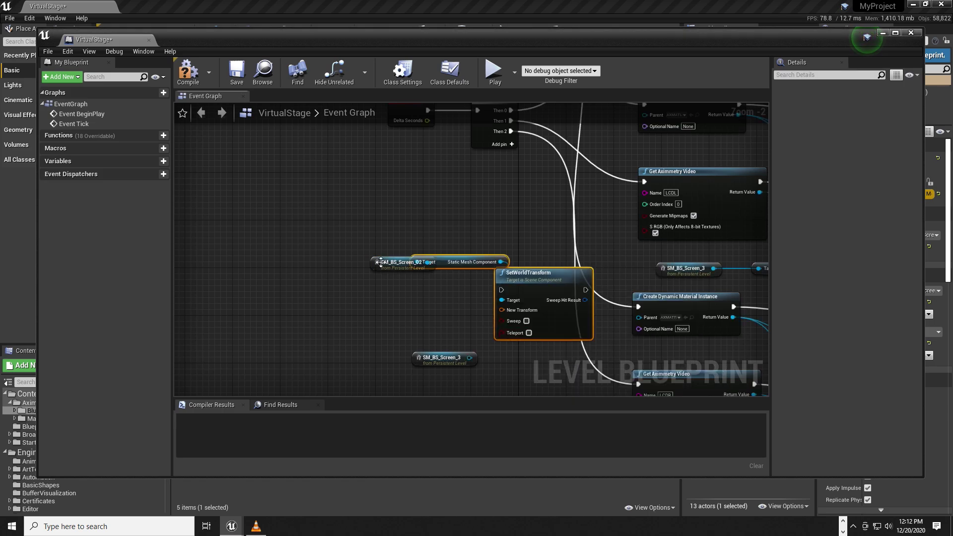
# Spread out the SM_BS_Screen_02 reference, Static Mesh Component and SetWorldTransform nodes, and move the SM_BS_Screen_3 copy below the SM_BS_Screen_02 reference.
pyautogui.moveTo(390, 264); pyautogui.dragTo(360, 215)
pyautogui.moveTo(444, 263); pyautogui.dragTo(445, 245)
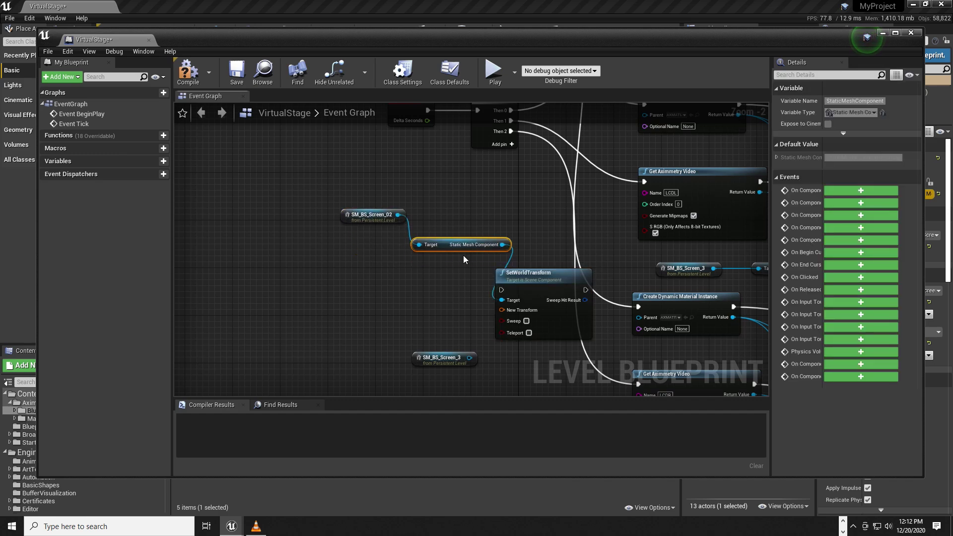
pyautogui.moveTo(527, 274); pyautogui.dragTo(515, 268)
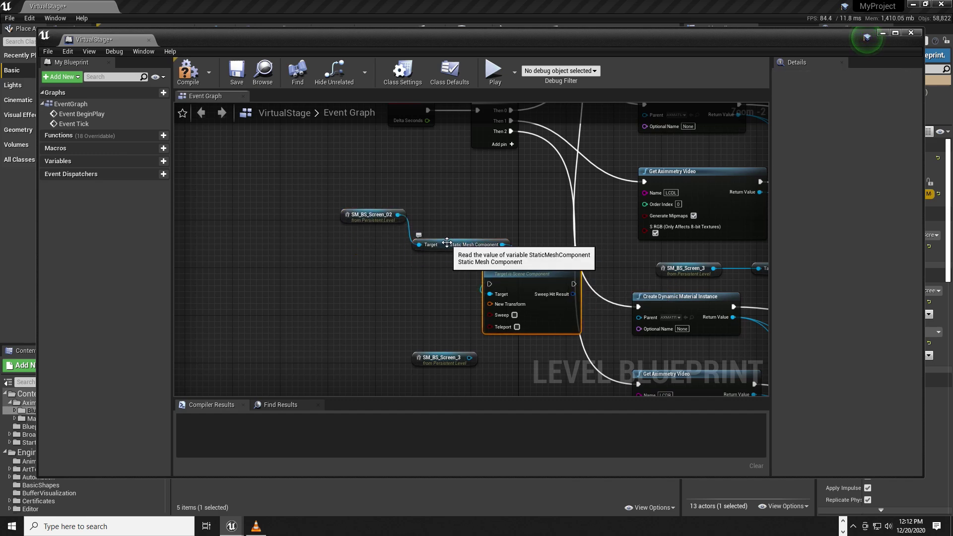
pyautogui.moveTo(447, 242); pyautogui.dragTo(435, 236)
pyautogui.moveTo(374, 214); pyautogui.dragTo(338, 215)
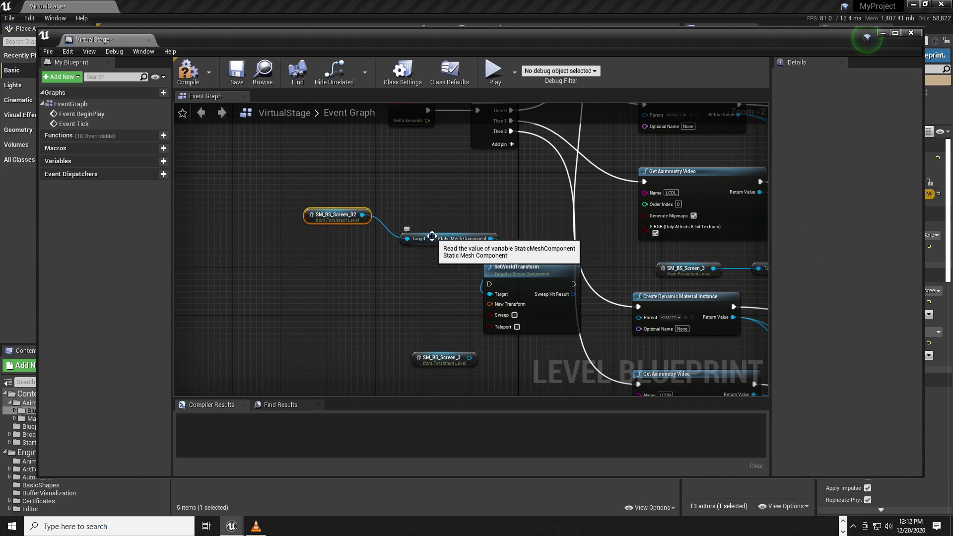
pyautogui.moveTo(432, 237); pyautogui.dragTo(421, 225)
pyautogui.moveTo(510, 267); pyautogui.dragTo(516, 255)
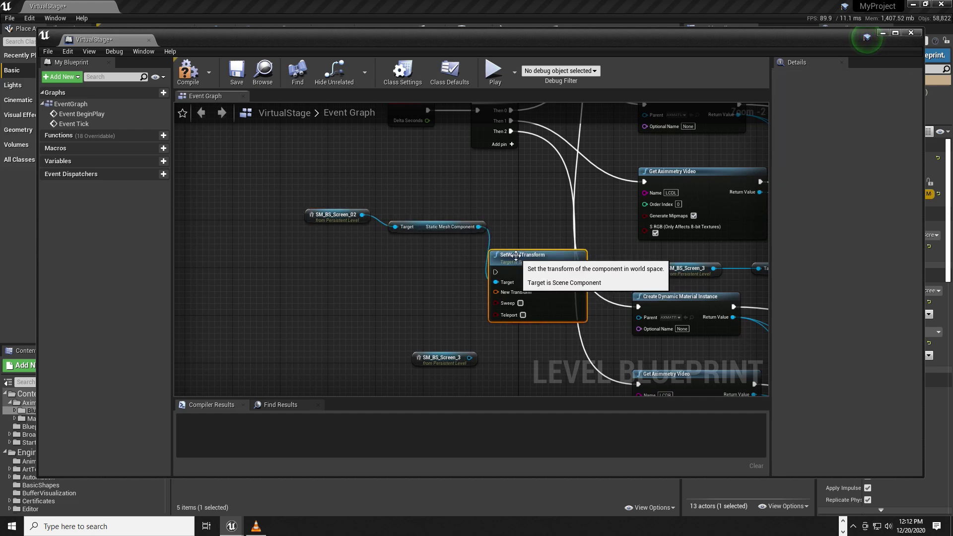
pyautogui.moveTo(423, 225); pyautogui.dragTo(418, 231)
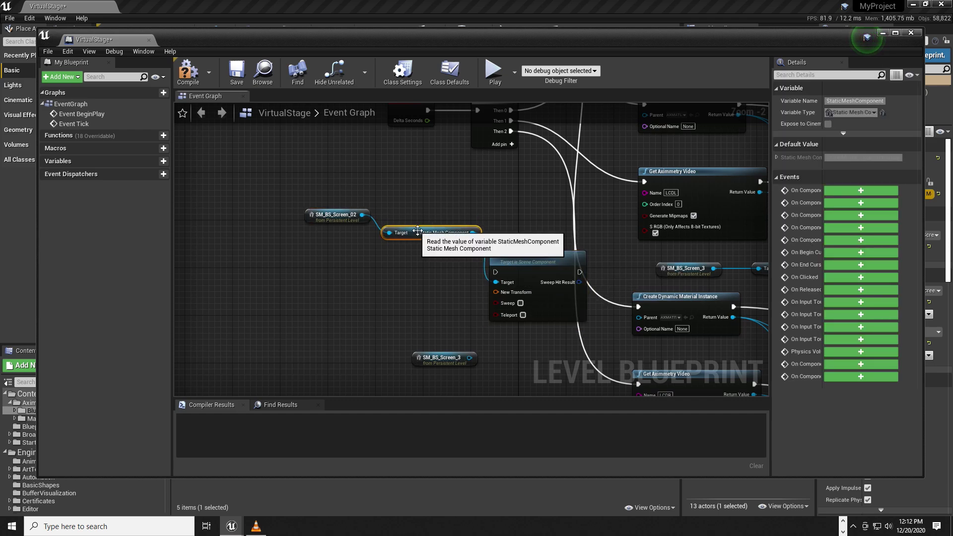
pyautogui.moveTo(511, 262); pyautogui.dragTo(518, 261)
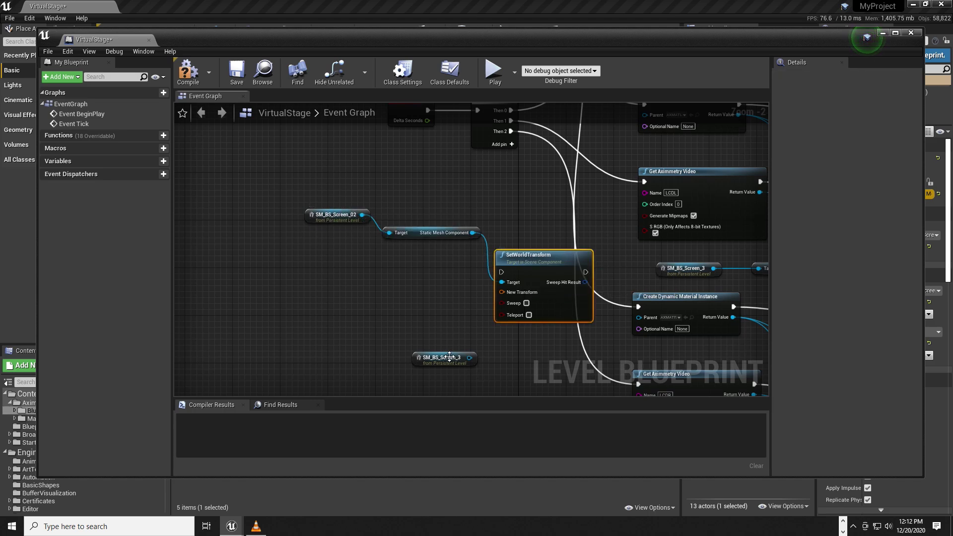
pyautogui.moveTo(449, 356); pyautogui.dragTo(359, 351)
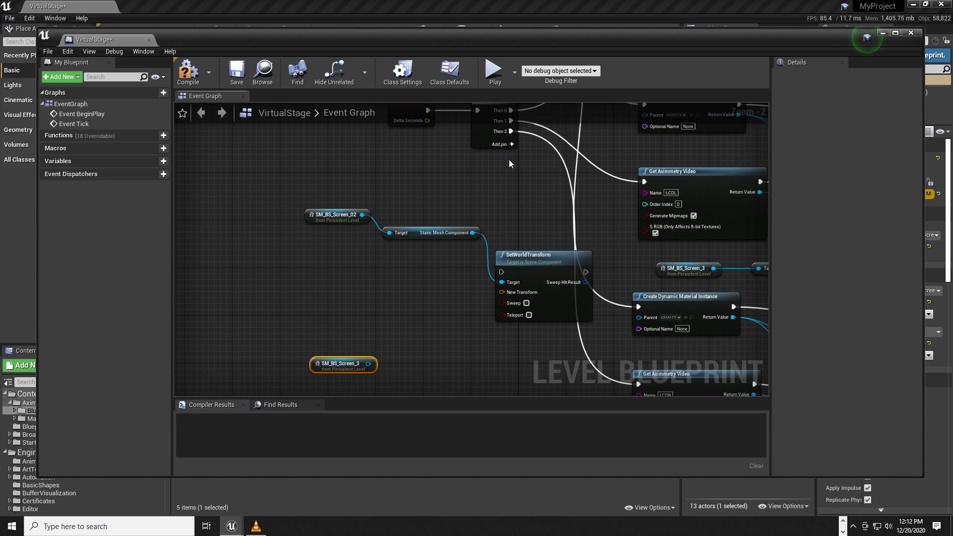
# Add a Then 3 output to the Event Tick sequence and connect it to the SetWorldTransform node's execution input.
pyautogui.moveTo(508, 160); pyautogui.dragTo(473, 209, button='right')
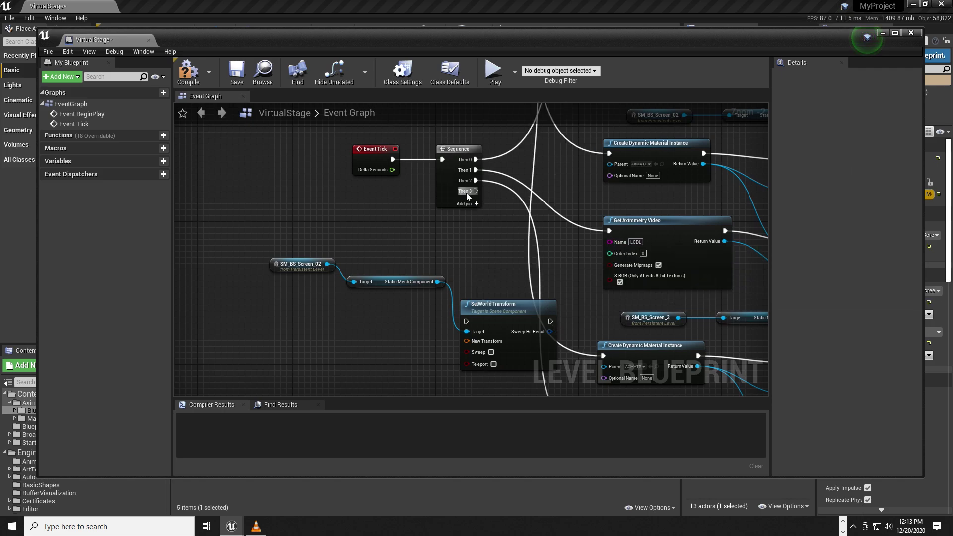
pyautogui.click(467, 195)
pyautogui.moveTo(476, 191); pyautogui.dragTo(466, 323)
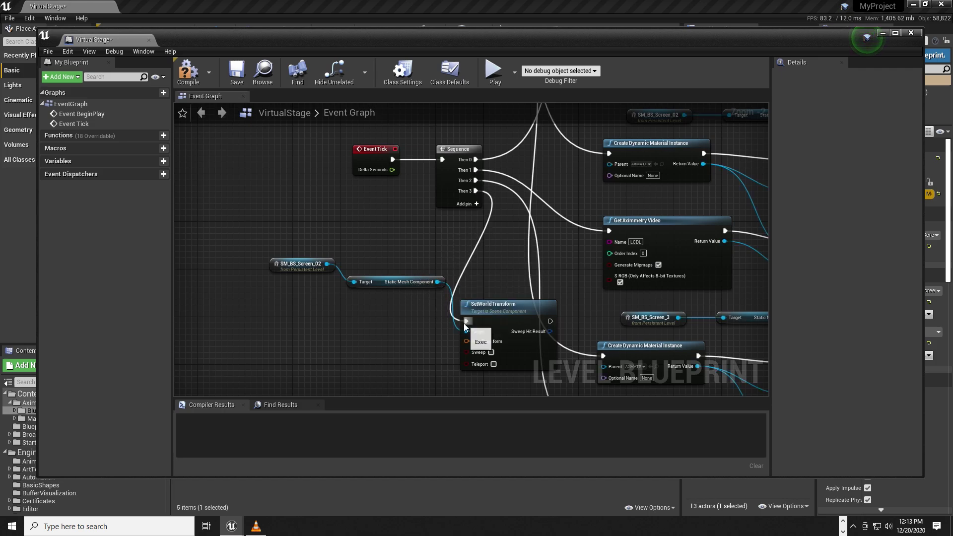
# Add a Get Aximmetry Transformation node below the SM_BS_Screen_02 reference and set its Name to L LCD Trans.
pyautogui.moveTo(371, 348); pyautogui.dragTo(377, 276, button='right')
pyautogui.rightClick(377, 275)
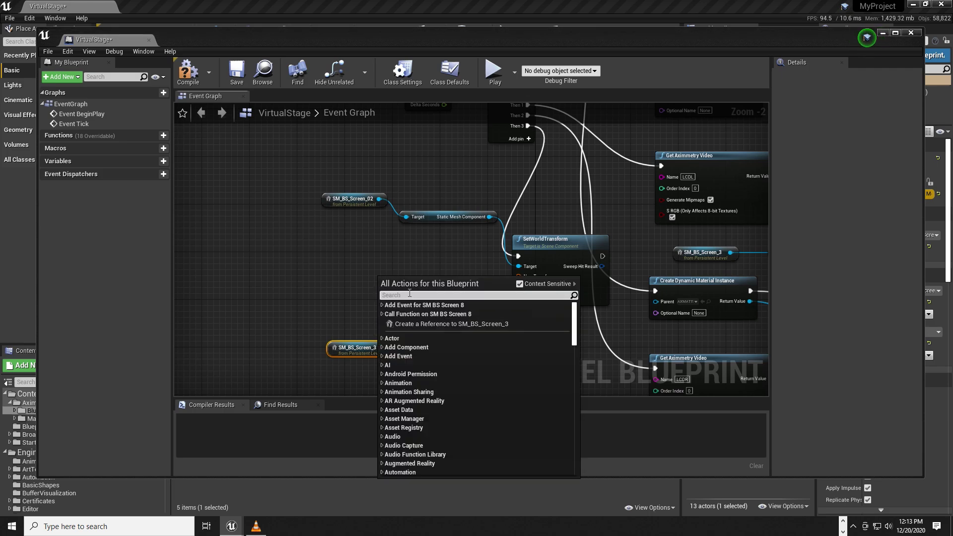
pyautogui.write('getax')
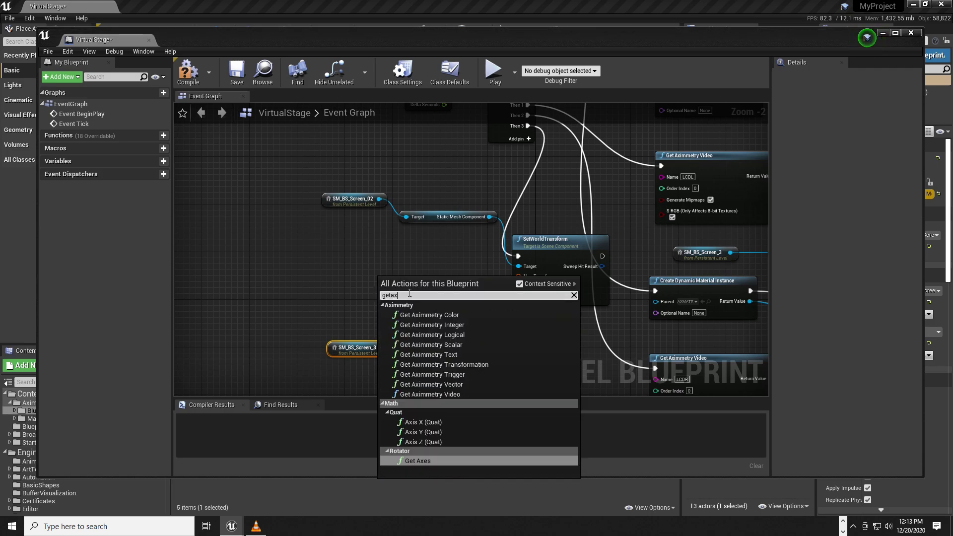
pyautogui.write('i')
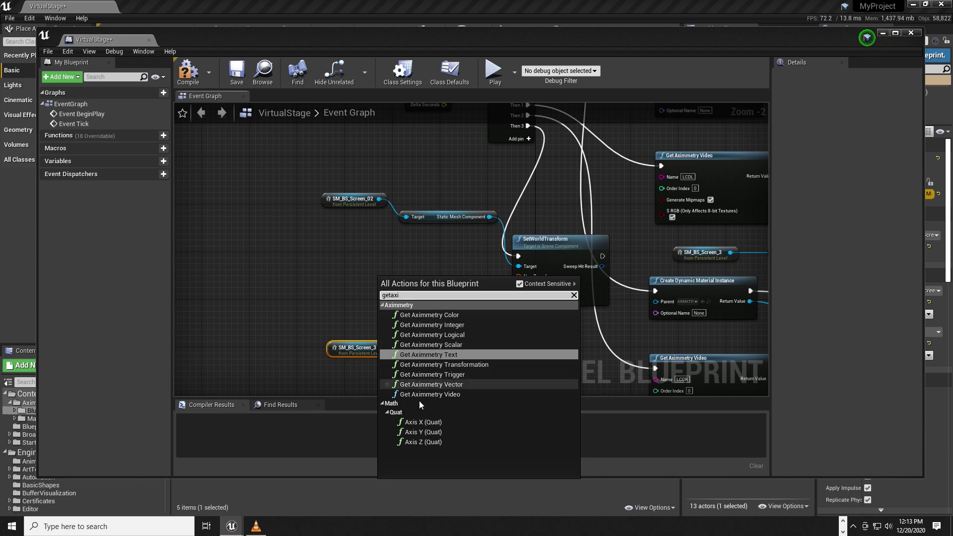
pyautogui.click(448, 369)
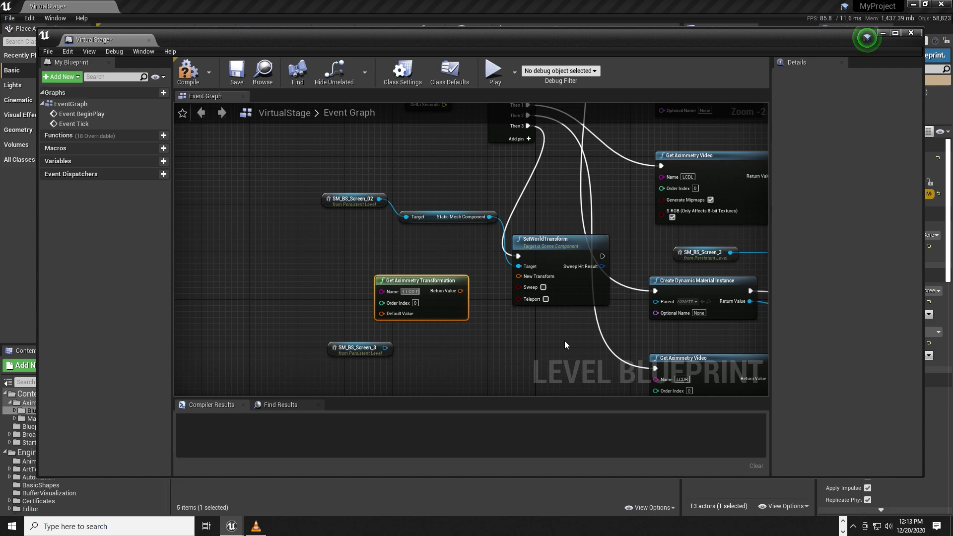
pyautogui.write('rans')
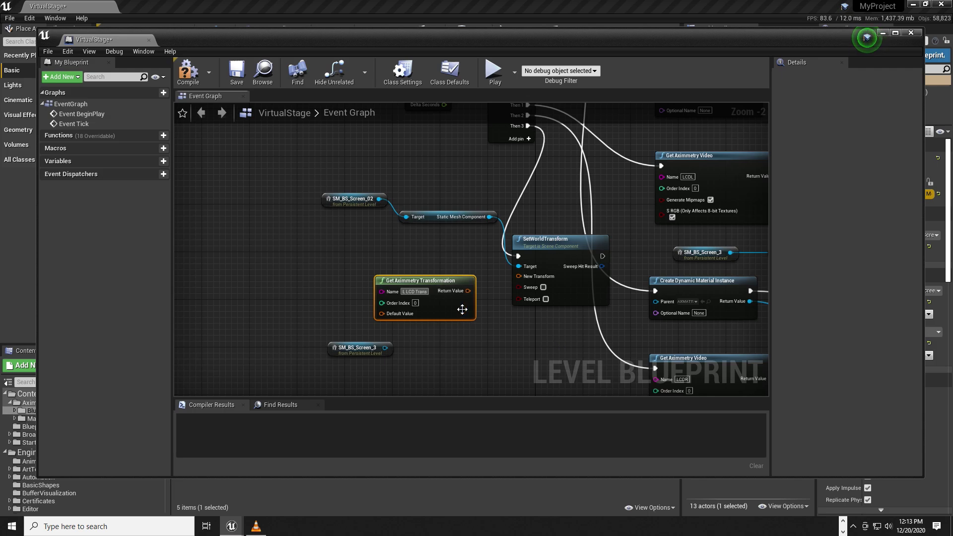
# Connect the Get Aximmetry Transformation node's Return Value to SetWorldTransform's New Transform input, and space the two nodes farther apart.
pyautogui.moveTo(462, 309); pyautogui.dragTo(426, 303)
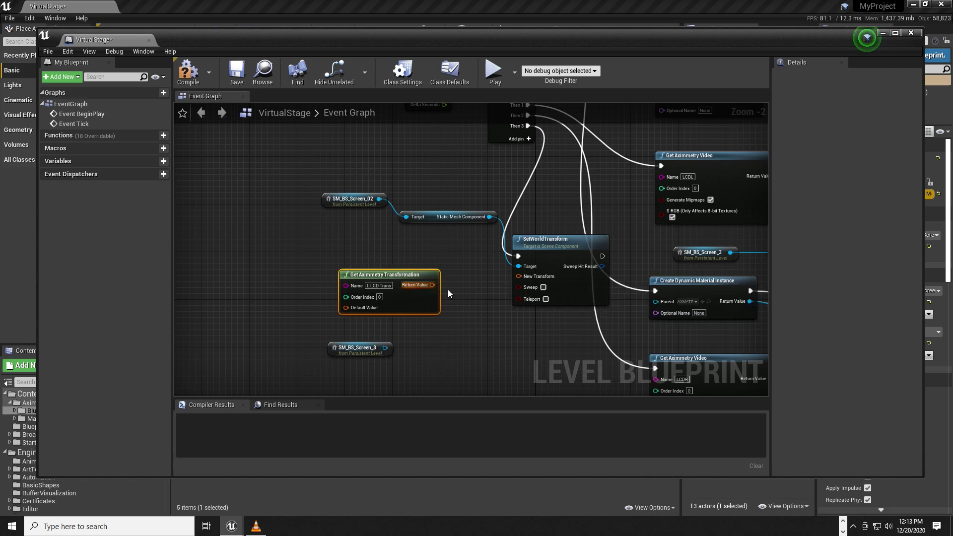
pyautogui.moveTo(433, 285); pyautogui.dragTo(524, 279)
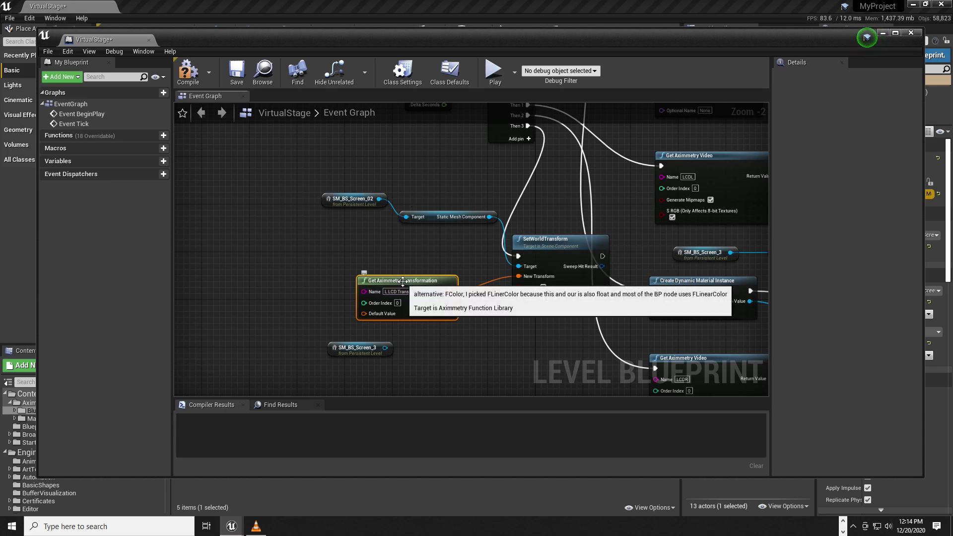
pyautogui.moveTo(401, 288); pyautogui.dragTo(348, 276)
# Duplicate the Static Mesh Component, SetWorldTransform and Get Aximmetry Transformation nodes beside the lower SM_BS_Screen_3 reference, and connect that reference to the copied component's Target.
pyautogui.moveTo(367, 349); pyautogui.dragTo(560, 222)
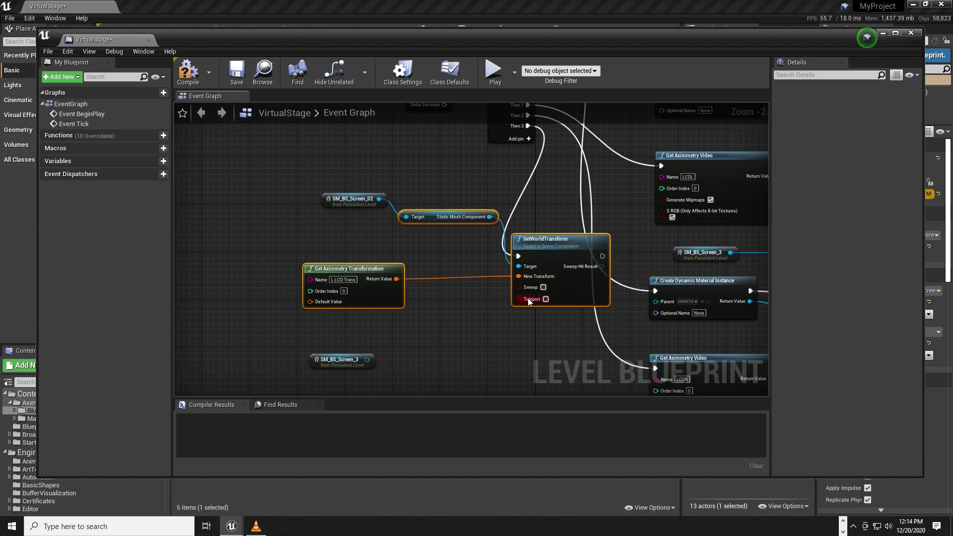
pyautogui.hotkey('ctrl', 'c')
pyautogui.hotkey('ctrl', 'v')
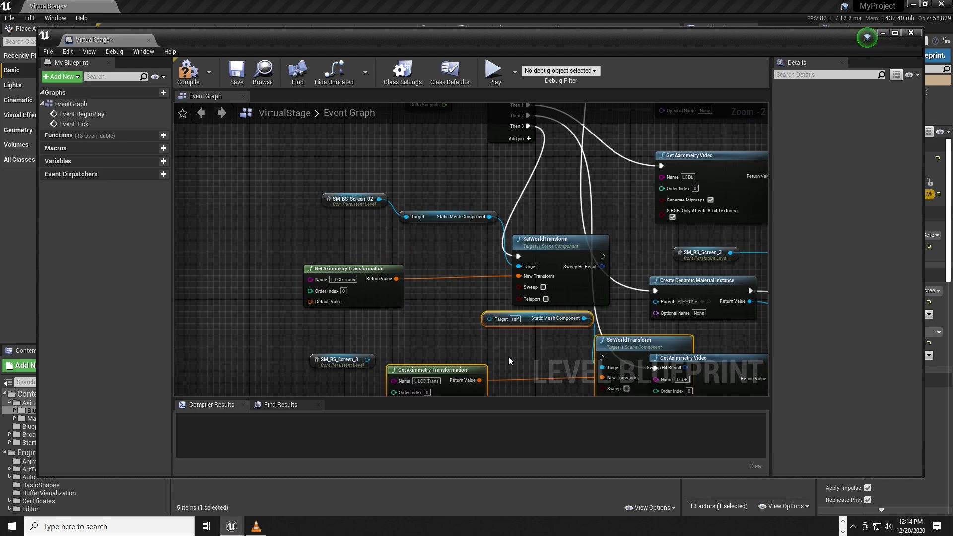
pyautogui.moveTo(508, 357); pyautogui.dragTo(510, 237, button='right')
pyautogui.moveTo(434, 251); pyautogui.dragTo(506, 257)
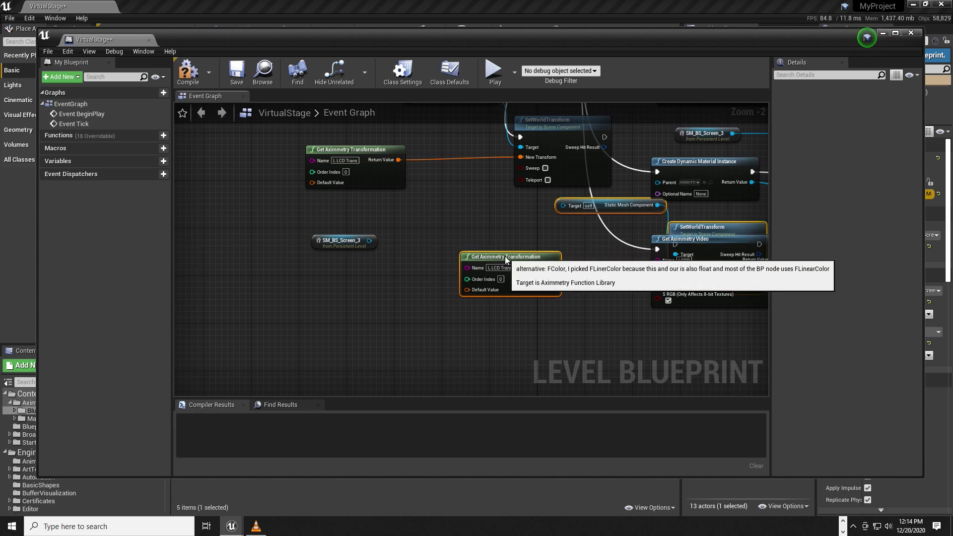
pyautogui.moveTo(587, 207); pyautogui.dragTo(443, 237)
pyautogui.moveTo(370, 240); pyautogui.dragTo(422, 237)
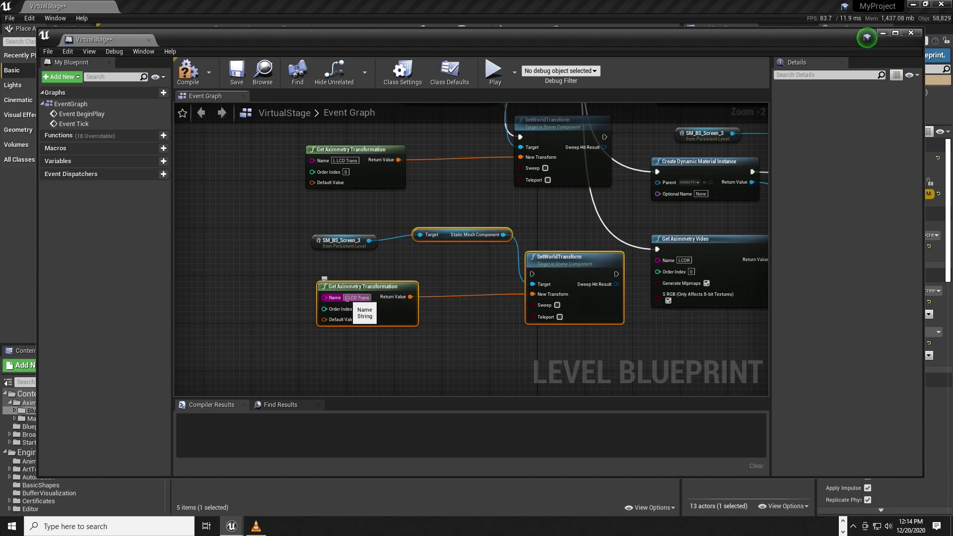
# Set the Name of the copied Get Aximmetry Transformation node to R LCD Trans.
pyautogui.press('BackSpace')
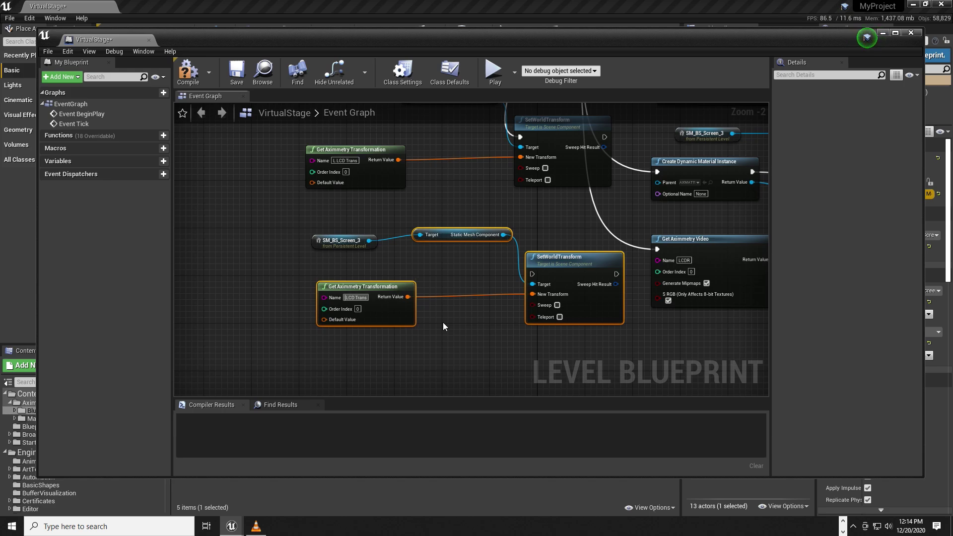
pyautogui.write('R')
pyautogui.click(501, 314)
# Add a Then 4 output to the Event Tick sequence and connect it to the copied SetWorldTransform node's execution input.
pyautogui.moveTo(560, 233); pyautogui.dragTo(552, 377, button='right')
pyautogui.click(511, 166)
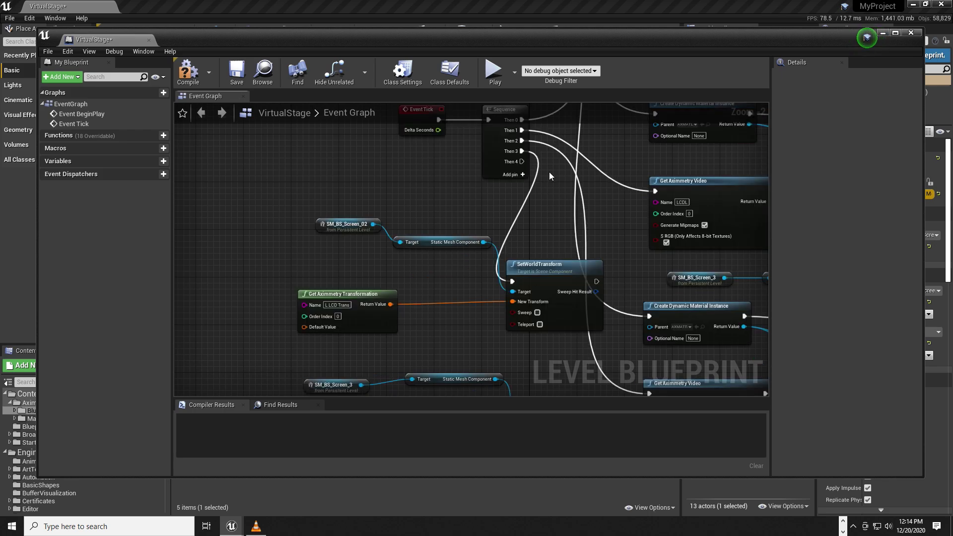
pyautogui.moveTo(551, 174); pyautogui.dragTo(514, 229, button='right')
pyautogui.moveTo(447, 269); pyautogui.dragTo(390, 185, button='right')
pyautogui.moveTo(428, 131); pyautogui.dragTo(431, 242)
# Rearrange both SetWorldTransform nodes, their Get Aximmetry Transformation nodes and the lower Static Mesh Component node to spread out the wiring.
pyautogui.scroll(-3, 445, 243)
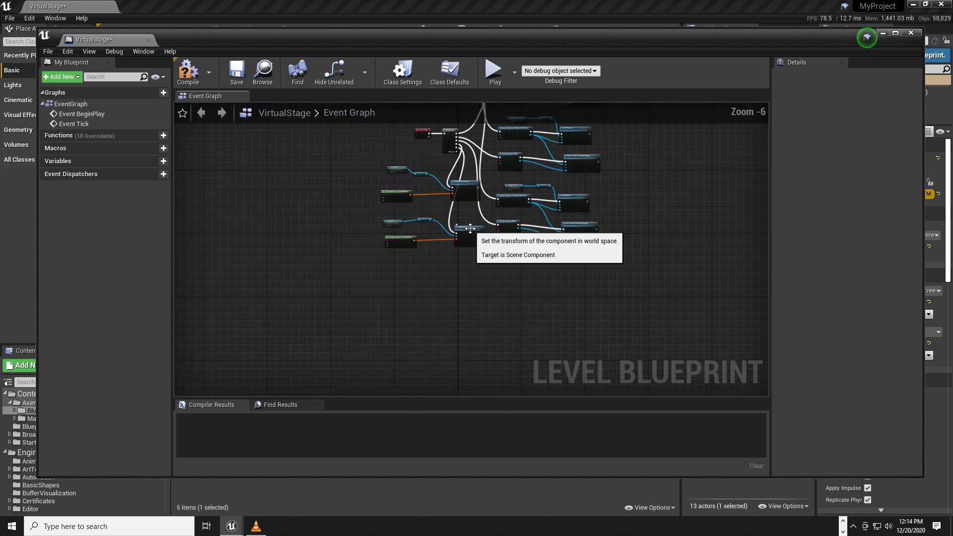
pyautogui.scroll(2, 447, 196)
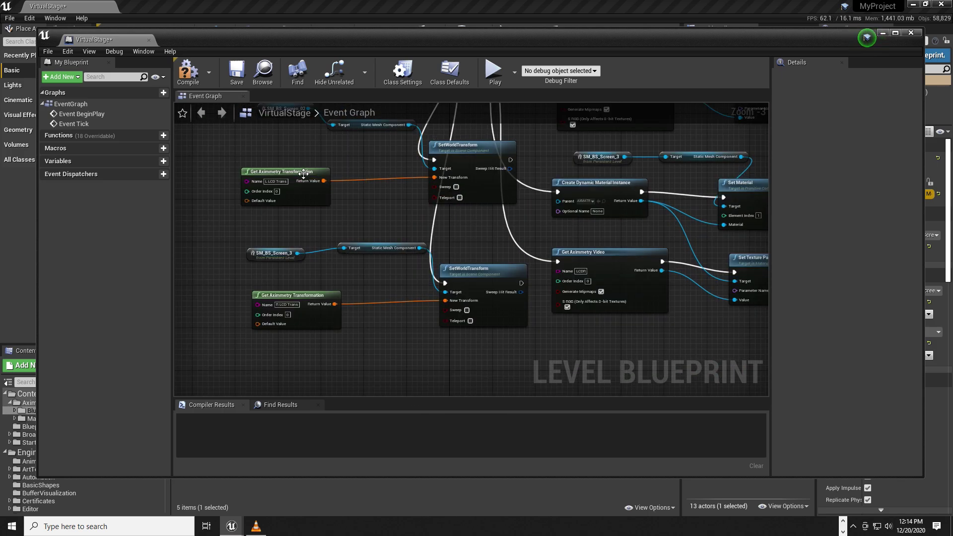
pyautogui.moveTo(301, 172); pyautogui.dragTo(252, 183)
pyautogui.moveTo(477, 147); pyautogui.dragTo(390, 164)
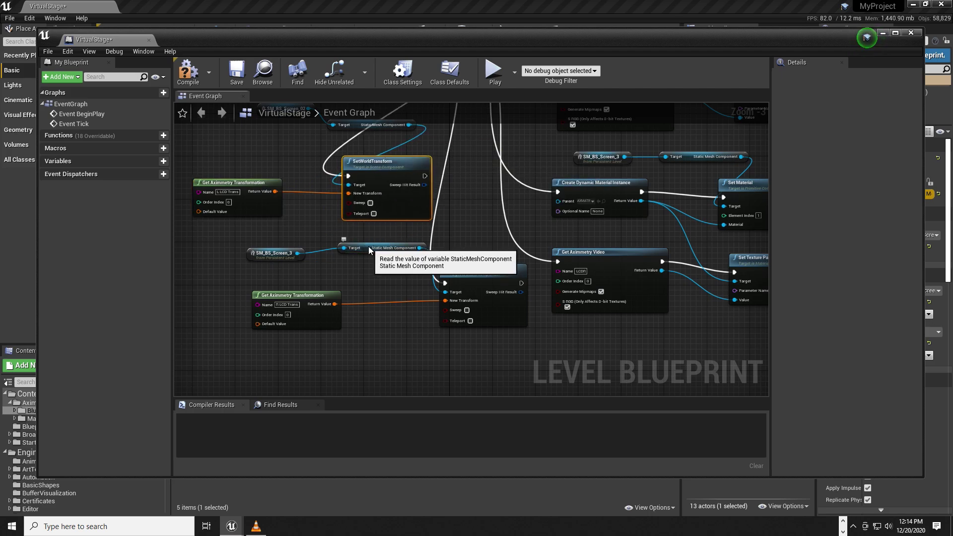
pyautogui.moveTo(370, 249); pyautogui.dragTo(359, 250)
pyautogui.moveTo(499, 276); pyautogui.dragTo(455, 297)
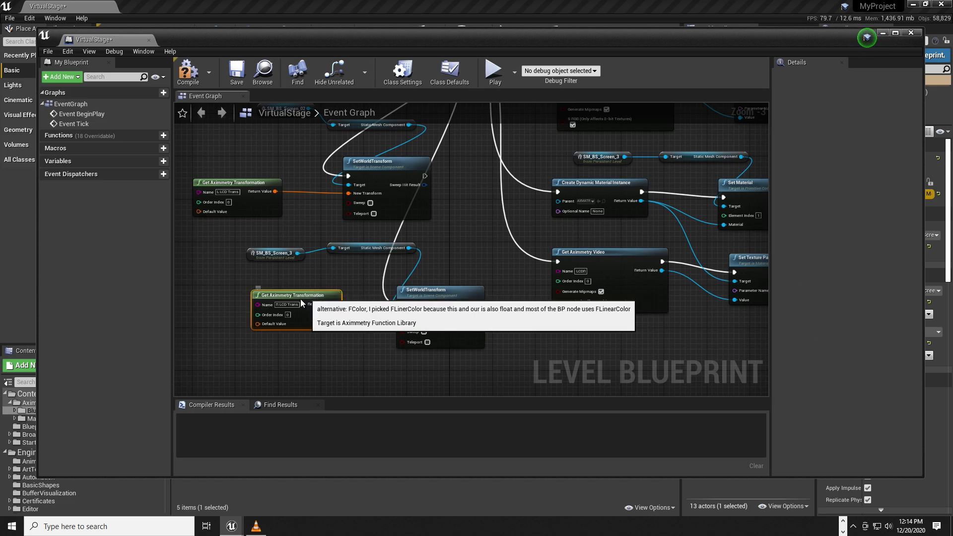
pyautogui.moveTo(303, 301); pyautogui.dragTo(287, 312)
pyautogui.moveTo(434, 294); pyautogui.dragTo(467, 321)
pyautogui.moveTo(460, 213); pyautogui.dragTo(490, 262, button='right')
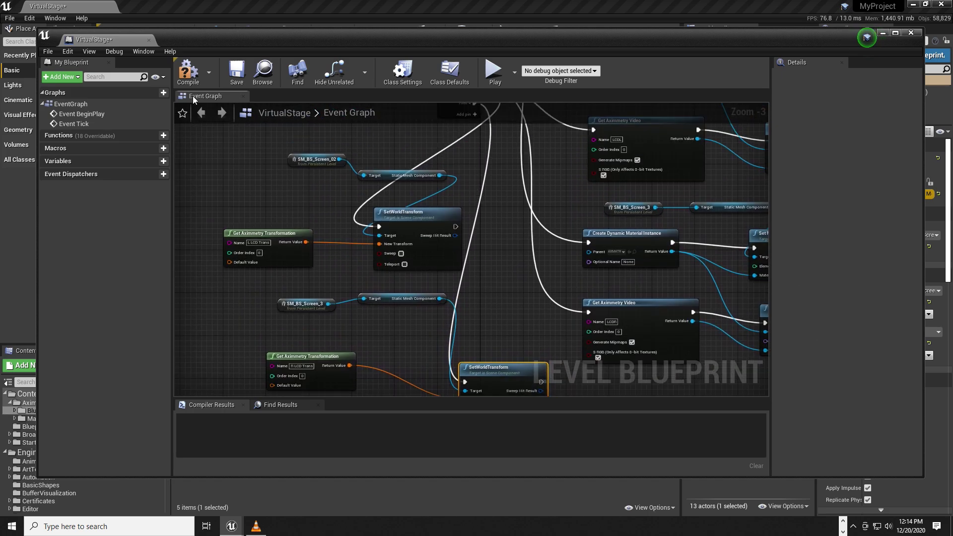
# Compile the VirtualStage level blueprint, review its event sequences and transform wiring, and close the blueprint editor.
pyautogui.click(188, 71)
pyautogui.moveTo(500, 209); pyautogui.dragTo(371, 407, button='right')
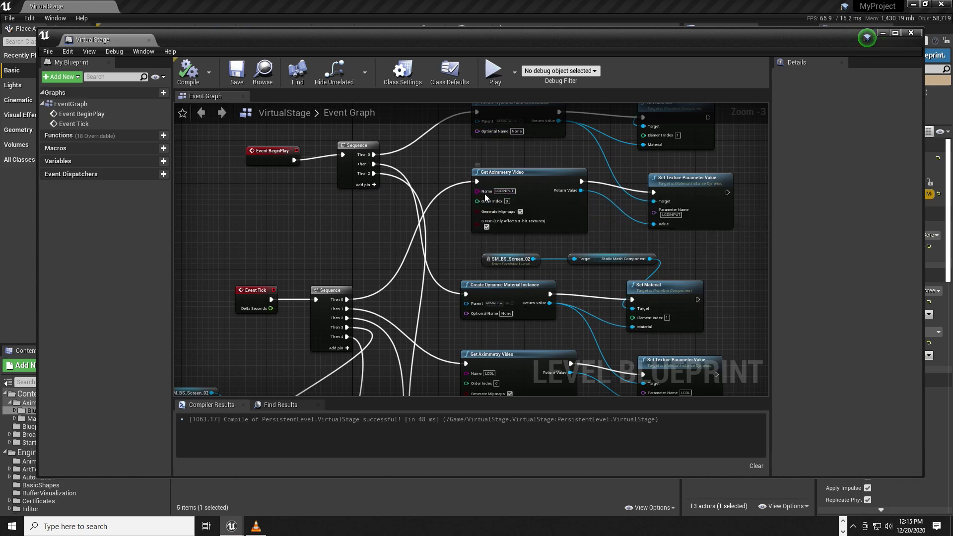
pyautogui.moveTo(376, 273); pyautogui.dragTo(493, 139, button='right')
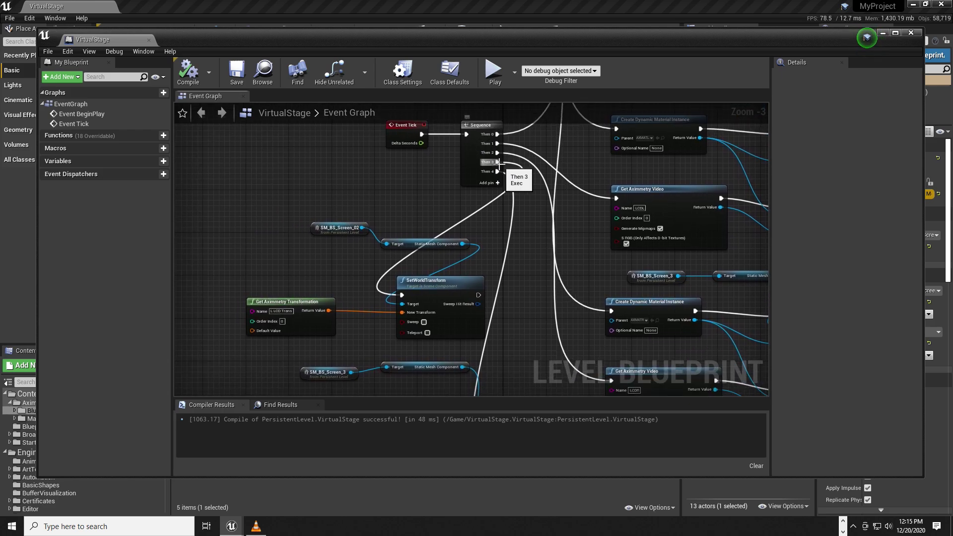
pyautogui.moveTo(516, 258); pyautogui.dragTo(525, 167, button='right')
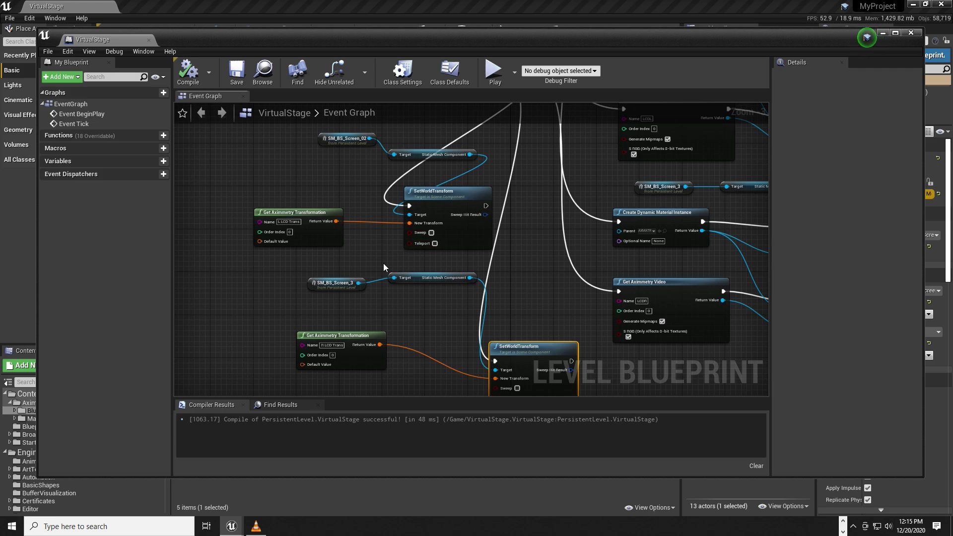
pyautogui.click(911, 33)
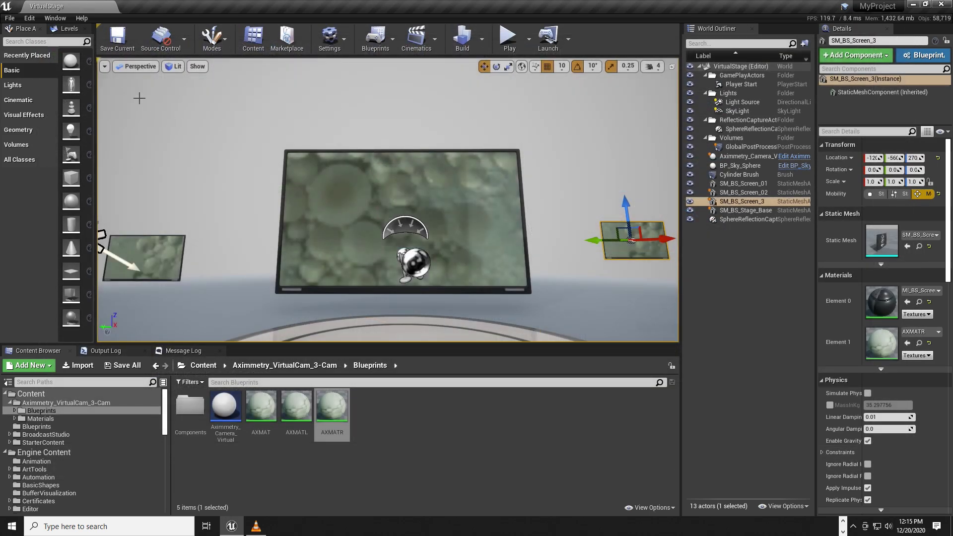
# Save everything in the project and cook its content for Windows.
pyautogui.click(10, 18)
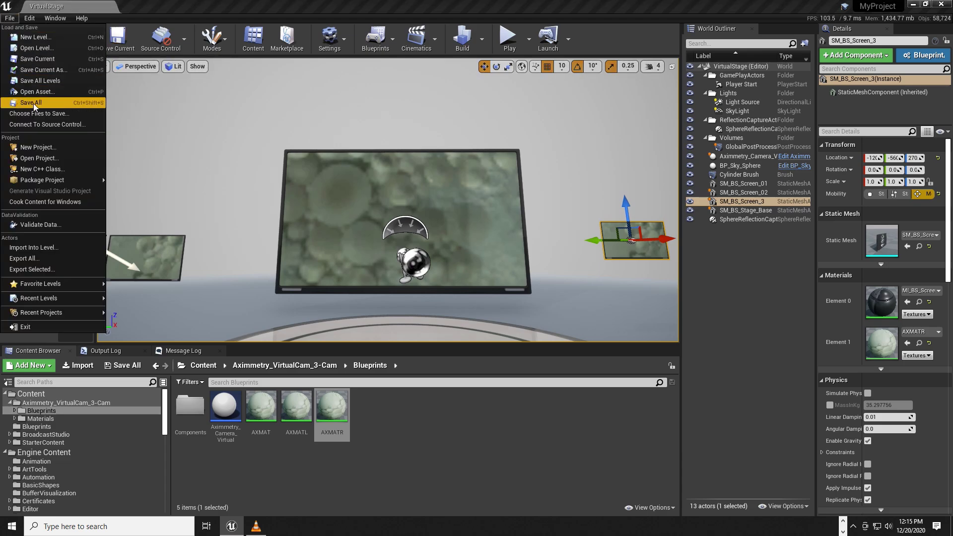
pyautogui.click(33, 103)
pyautogui.click(8, 18)
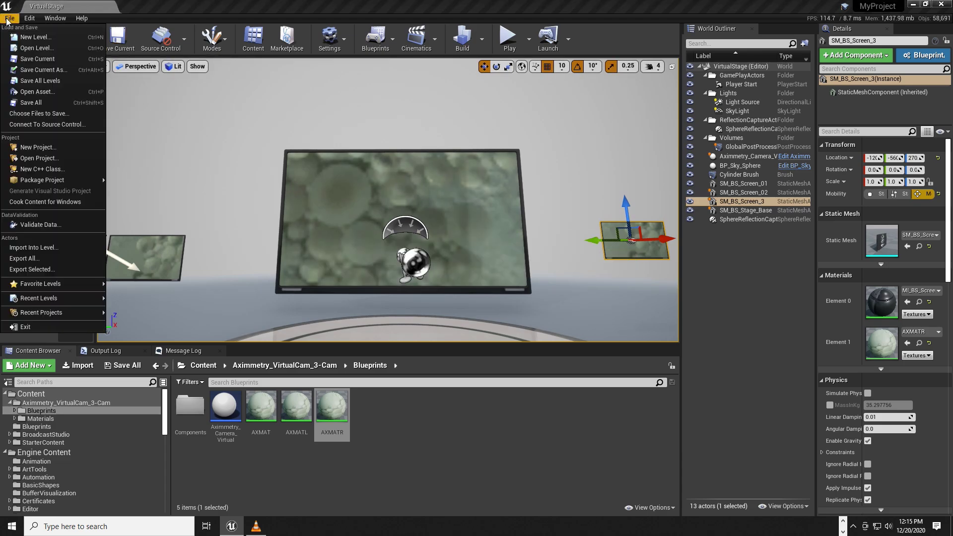
pyautogui.click(51, 204)
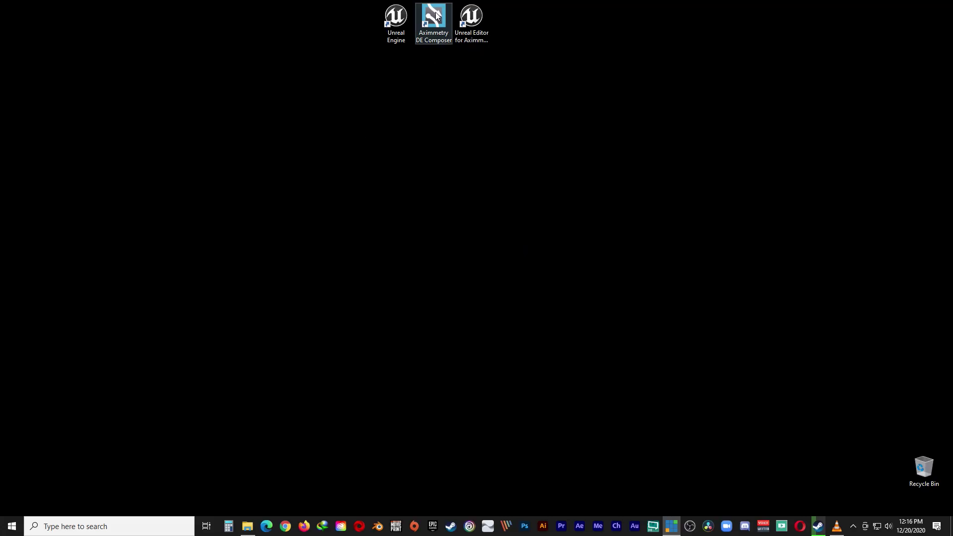
# Switch to Aximmetry DE Composer and examine the LCD inputs on the MyProject node in the Tutorial.xcomp flow.
pyautogui.doubleClick(435, 12)
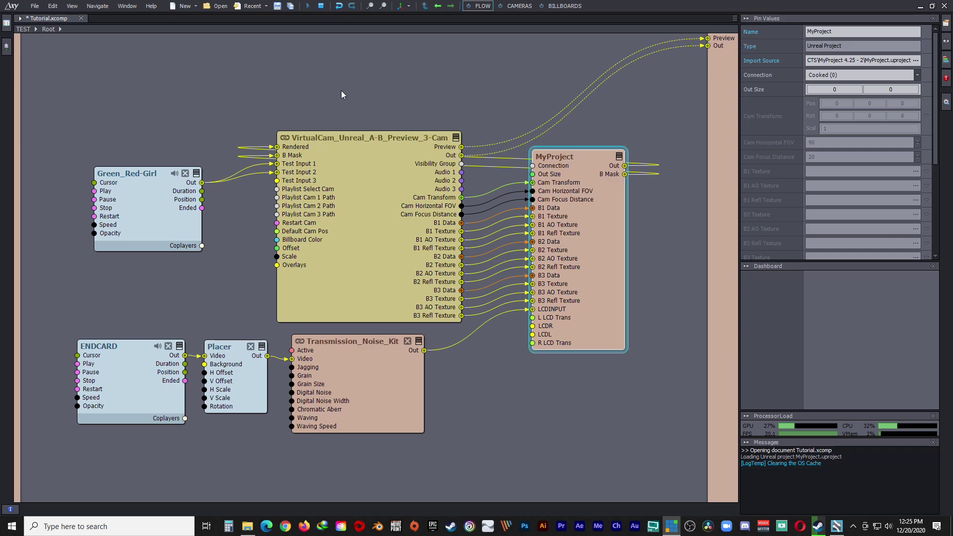
pyautogui.scroll(2, 602, 352)
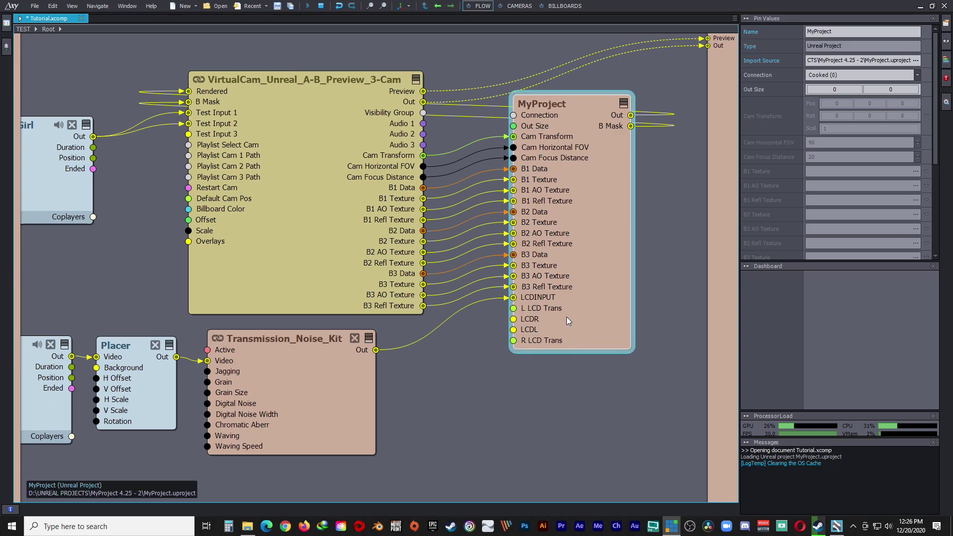
pyautogui.rightClick(432, 393)
pyautogui.click(472, 372)
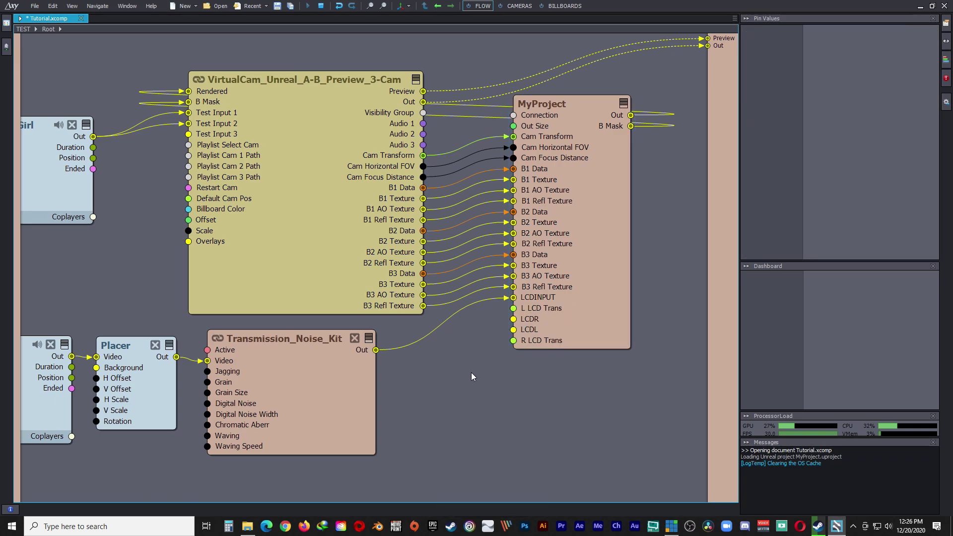
pyautogui.scroll(-2, 458, 377)
pyautogui.scroll(1, 306, 447)
pyautogui.moveTo(306, 447); pyautogui.dragTo(323, 397, button='middle')
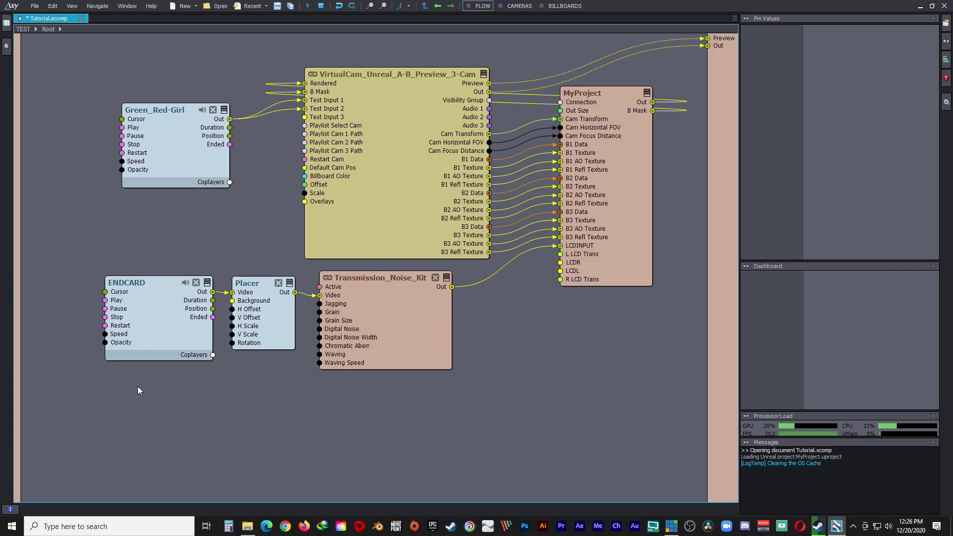
# Duplicate the ENDCARD and Placer nodes together and place the copies below the originals.
pyautogui.moveTo(125, 380); pyautogui.dragTo(277, 261)
pyautogui.hotkey('ctrl', 'c')
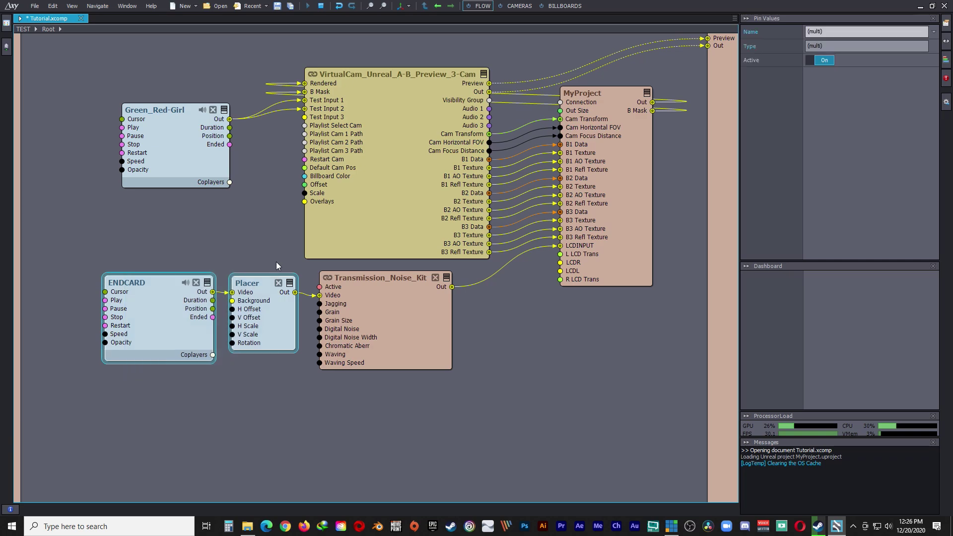
pyautogui.hotkey('ctrl', 'v')
pyautogui.moveTo(376, 386); pyautogui.dragTo(340, 394)
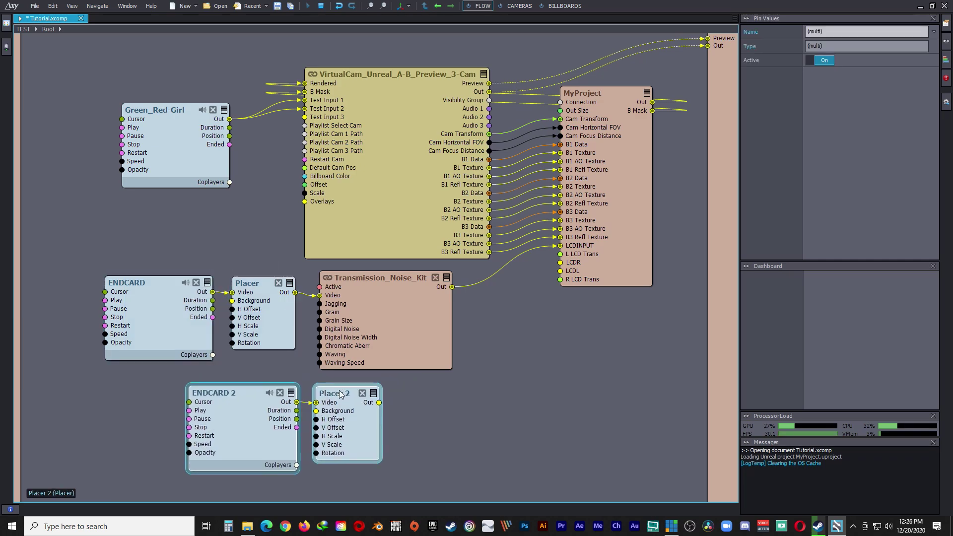
# Connect the Placer 2 node's Out to both the LCDR and LCDL inputs of the MyProject node.
pyautogui.moveTo(496, 393); pyautogui.dragTo(561, 263)
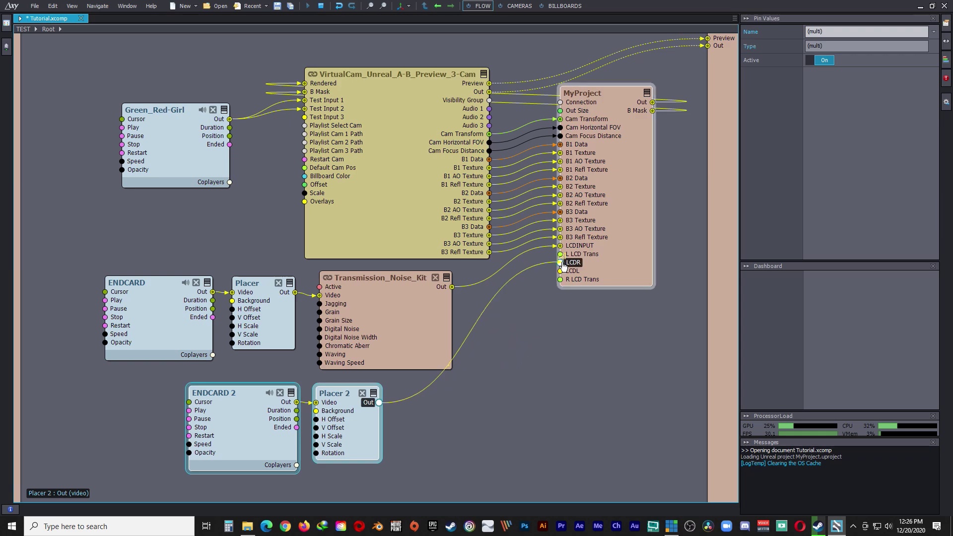
pyautogui.scroll(-2, 425, 412)
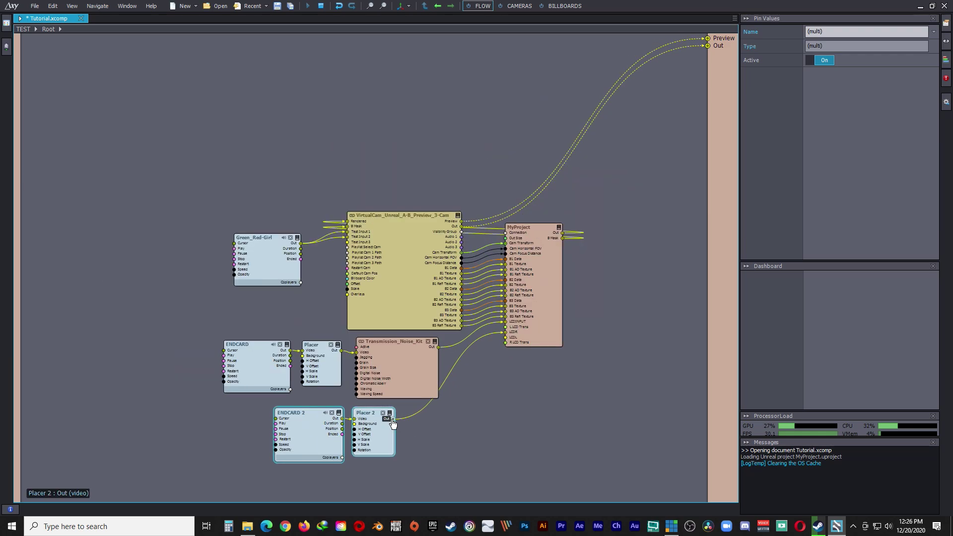
pyautogui.moveTo(393, 419); pyautogui.dragTo(504, 340)
pyautogui.scroll(2, 482, 392)
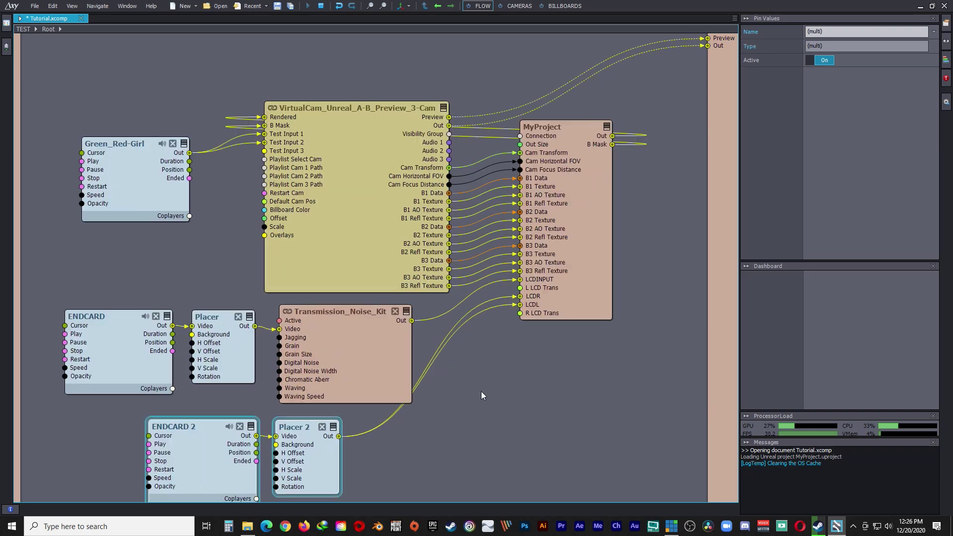
# Shift the ENDCARD, Placer and Transmission_Noise_Kit nodes to the left to free space before the MyProject node.
pyautogui.moveTo(341, 312); pyautogui.dragTo(322, 310)
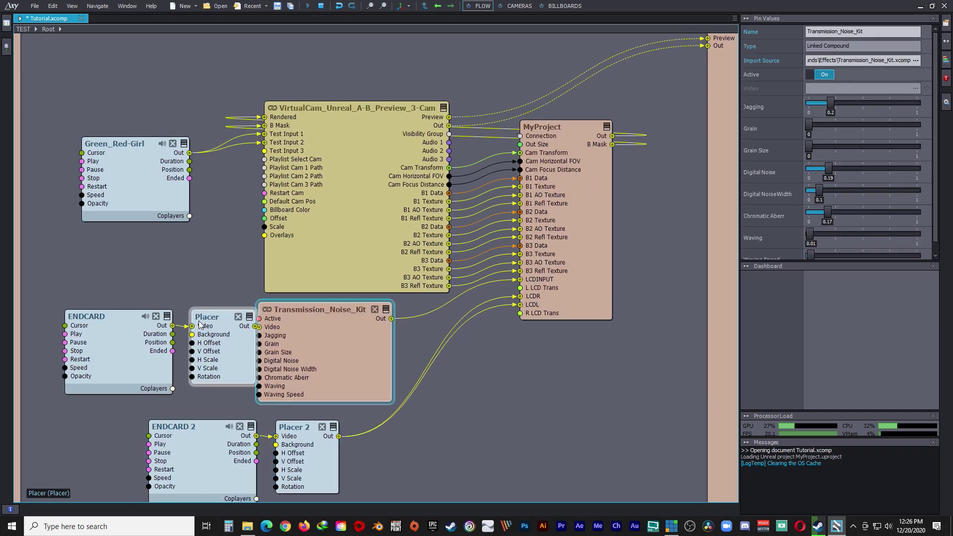
pyautogui.moveTo(210, 318); pyautogui.dragTo(192, 318)
pyautogui.moveTo(121, 320); pyautogui.dragTo(85, 318)
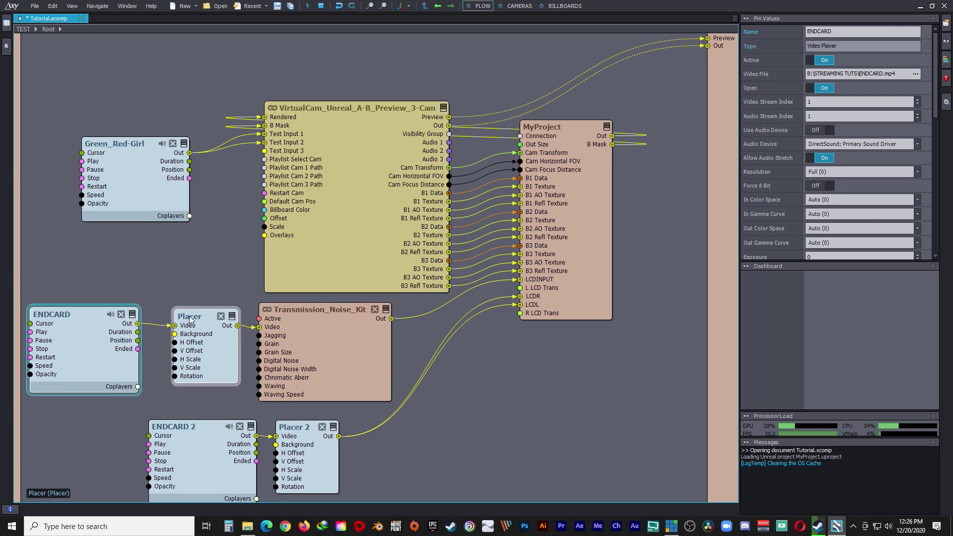
pyautogui.moveTo(190, 318); pyautogui.dragTo(181, 318)
pyautogui.moveTo(318, 314); pyautogui.dragTo(307, 312)
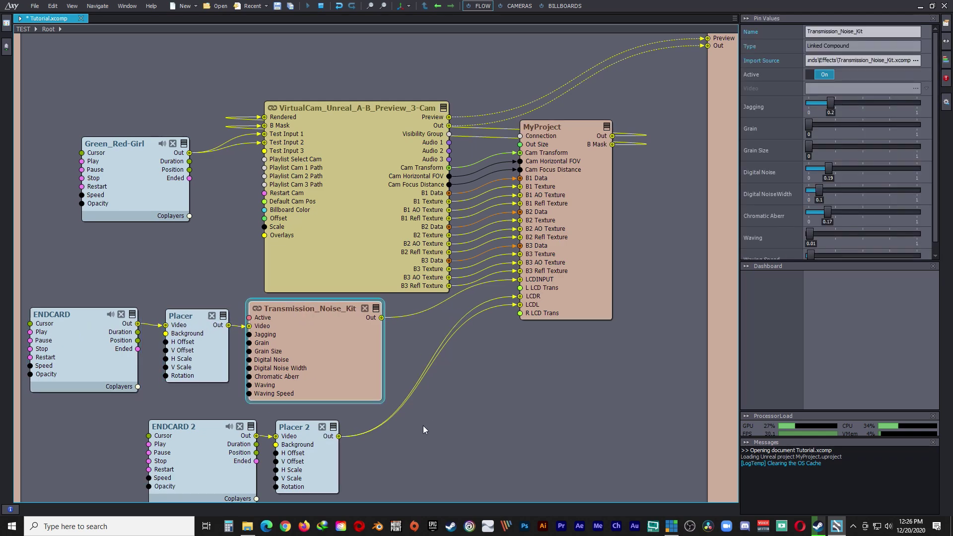
# Shift the ENDCARD 2 and Placer 2 nodes left so they sit beneath the ENDCARD and Placer nodes.
pyautogui.click(305, 430)
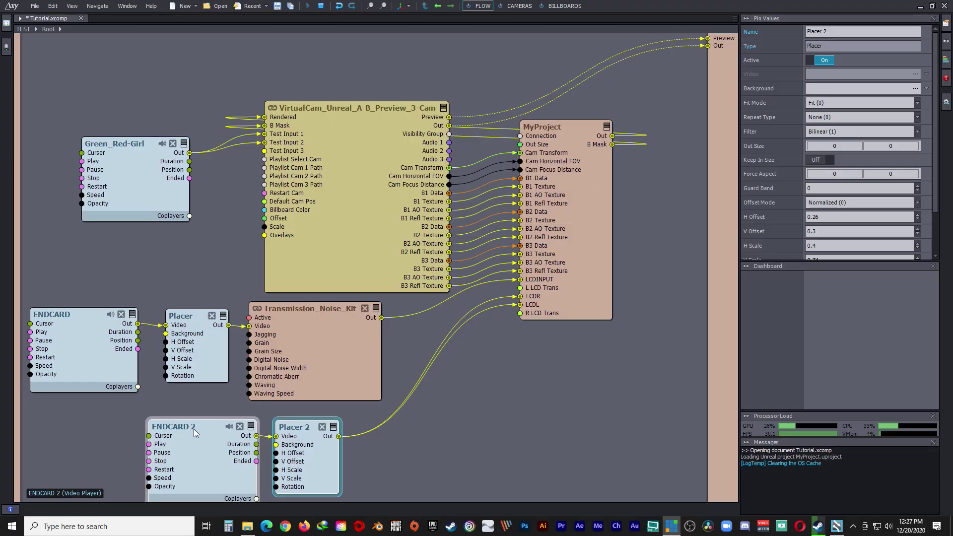
pyautogui.moveTo(189, 430); pyautogui.dragTo(99, 420)
pyautogui.moveTo(300, 428); pyautogui.dragTo(243, 420)
# Insert a Scene Node module, expand it to show all its pins and place it to the right of Placer 2.
pyautogui.rightClick(512, 404)
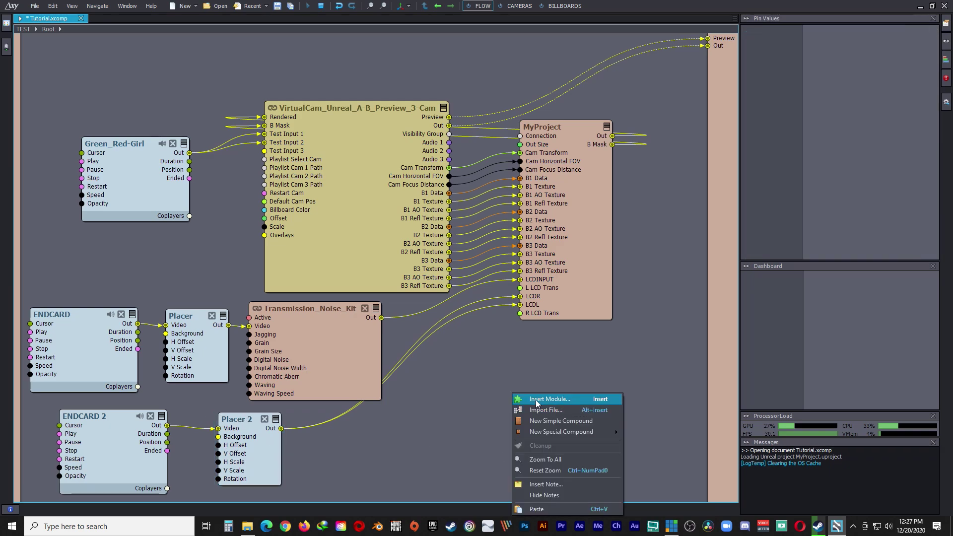
pyautogui.click(536, 400)
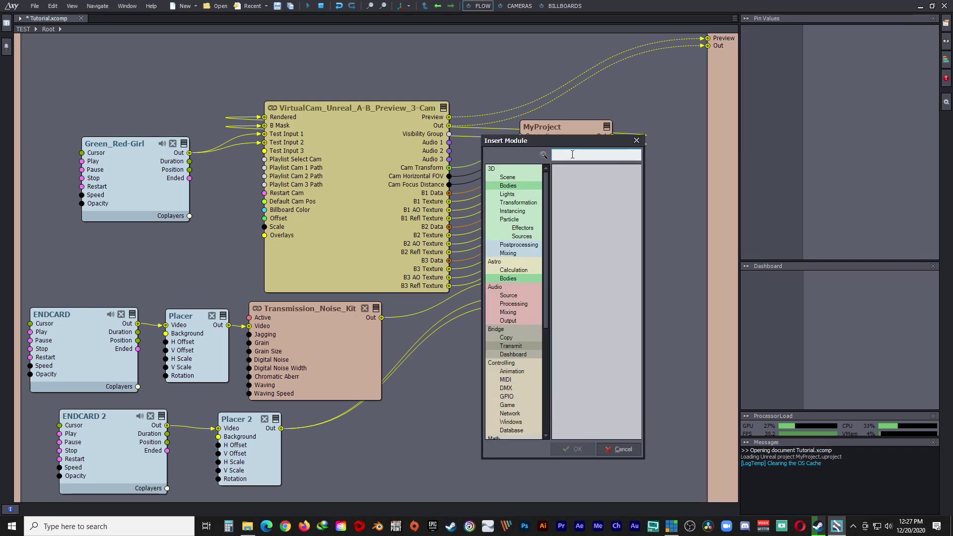
pyautogui.write('scen')
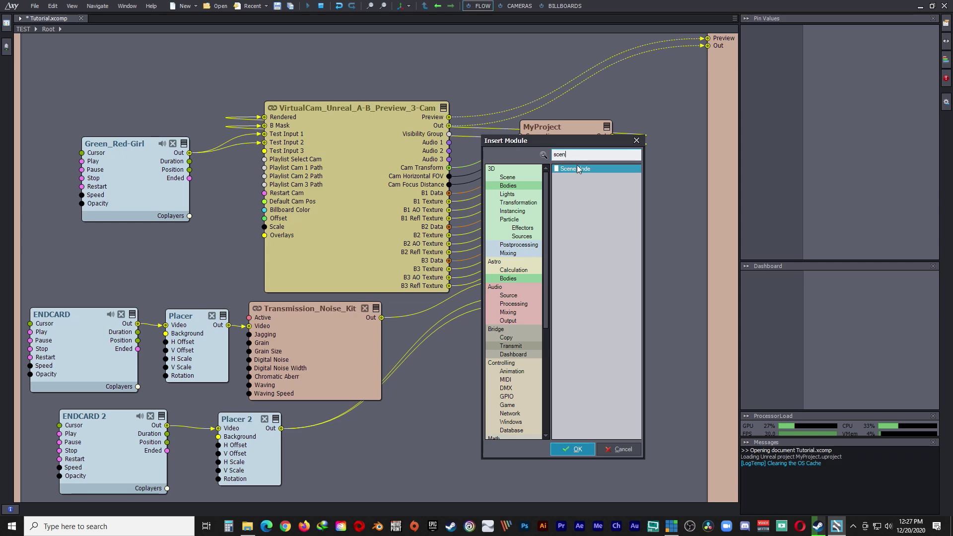
pyautogui.click(576, 169)
pyautogui.click(575, 450)
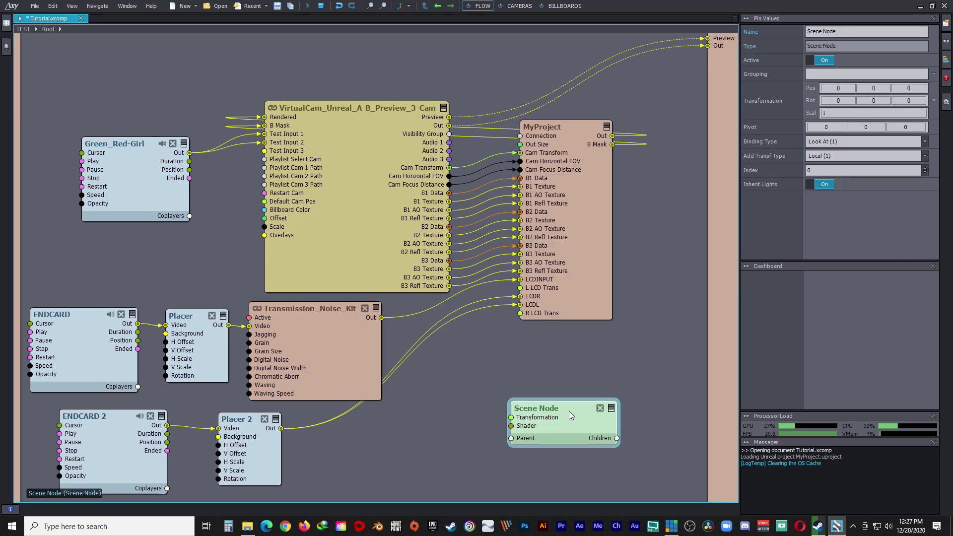
pyautogui.moveTo(569, 412); pyautogui.dragTo(446, 416)
pyautogui.doubleClick(446, 416)
pyautogui.moveTo(447, 416); pyautogui.dragTo(411, 427)
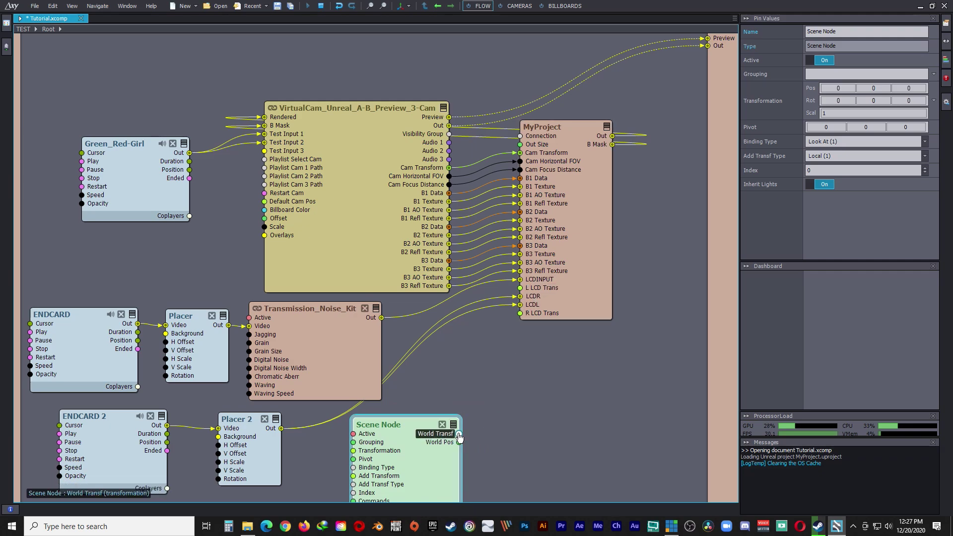
# Connect the Scene Node's World Transf output to MyProject's L LCD Trans input and place the node below MyProject.
pyautogui.moveTo(476, 423); pyautogui.dragTo(520, 288)
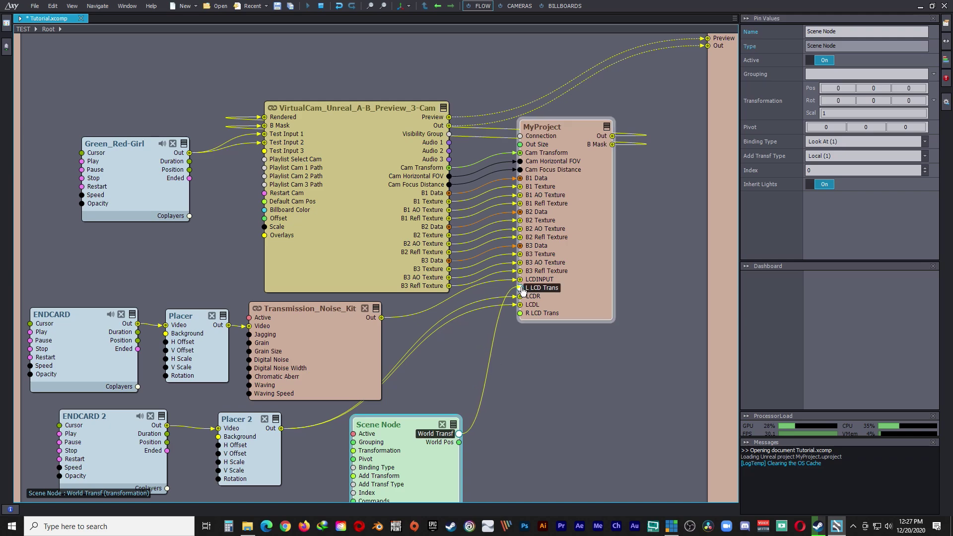
pyautogui.moveTo(505, 435); pyautogui.dragTo(487, 272, button='middle')
pyautogui.moveTo(395, 262); pyautogui.dragTo(446, 246)
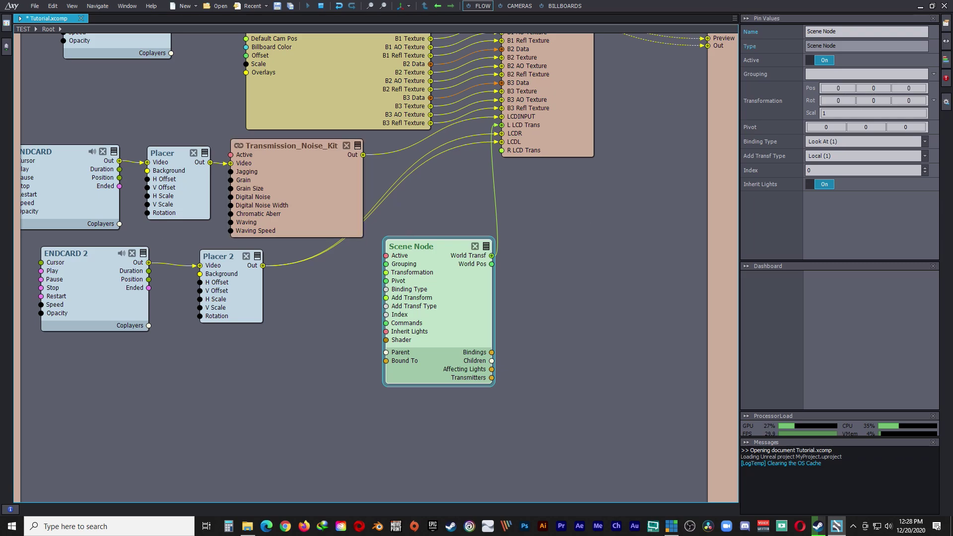
# Set the preview monitor output to PROGRAM on the camera board and show the preview beneath the flow.
pyautogui.click(517, 5)
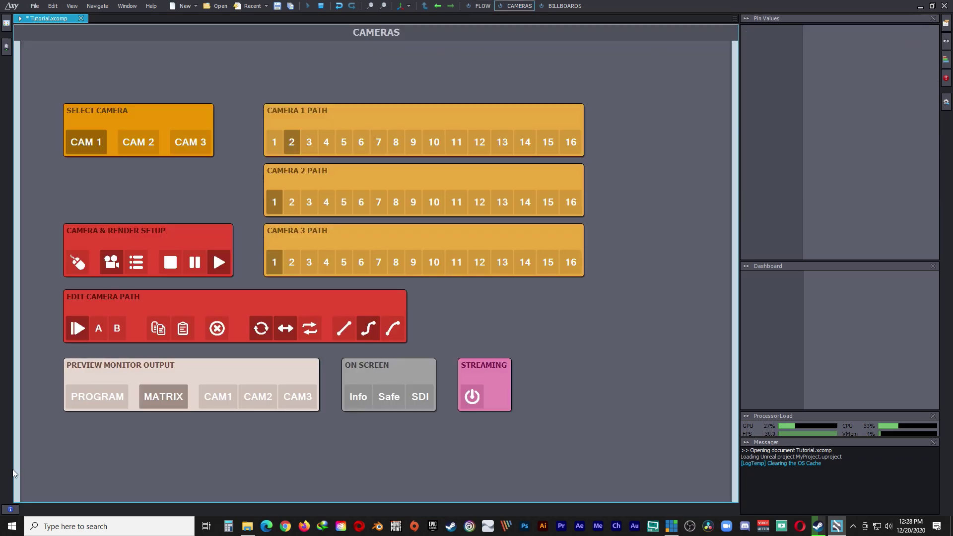
pyautogui.click(96, 402)
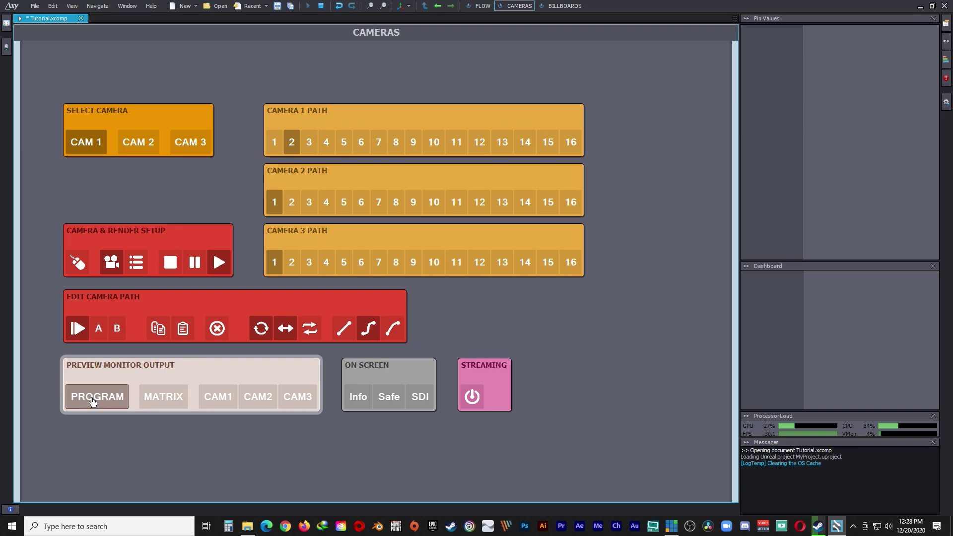
pyautogui.click(484, 6)
pyautogui.moveTo(570, 299); pyautogui.dragTo(634, 511)
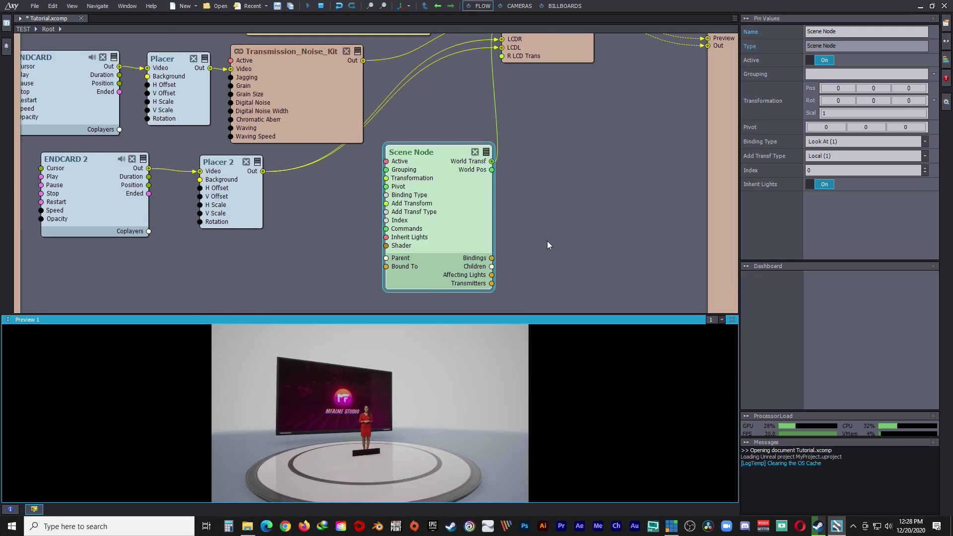
# Set the Scene Node's position to about 5.29 in X and 1.93 in Y to move the left LCD screen.
pyautogui.click(437, 154)
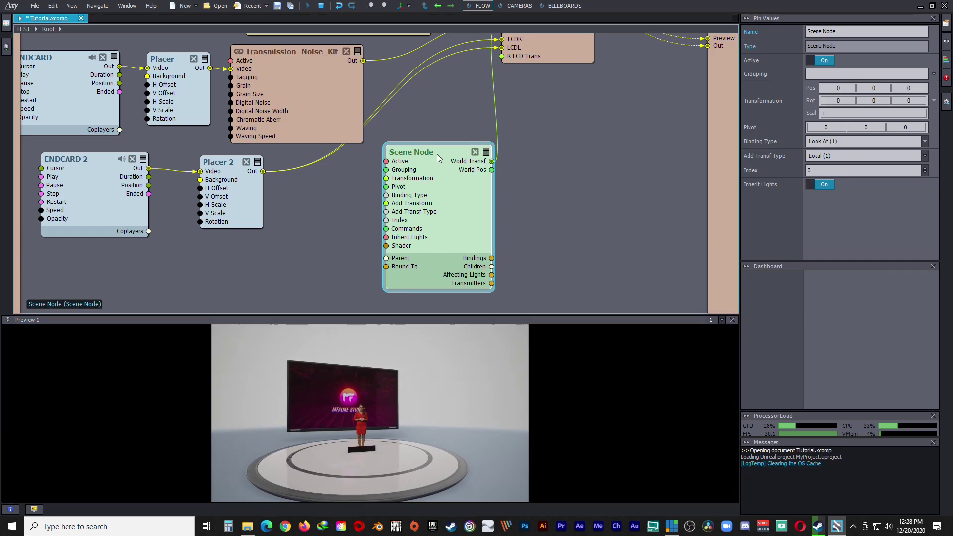
pyautogui.click(883, 89)
pyautogui.moveTo(884, 90); pyautogui.dragTo(883, 0)
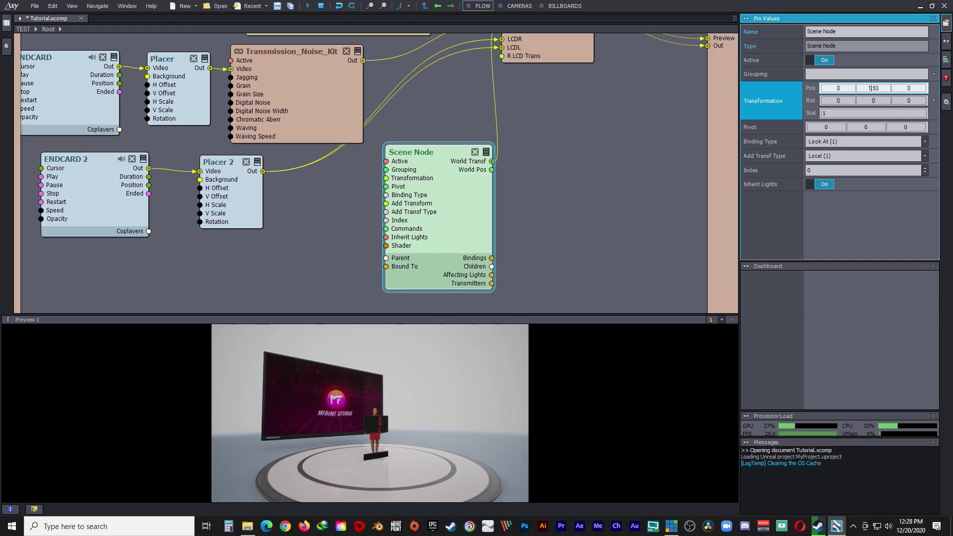
pyautogui.moveTo(838, 89); pyautogui.dragTo(839, 18)
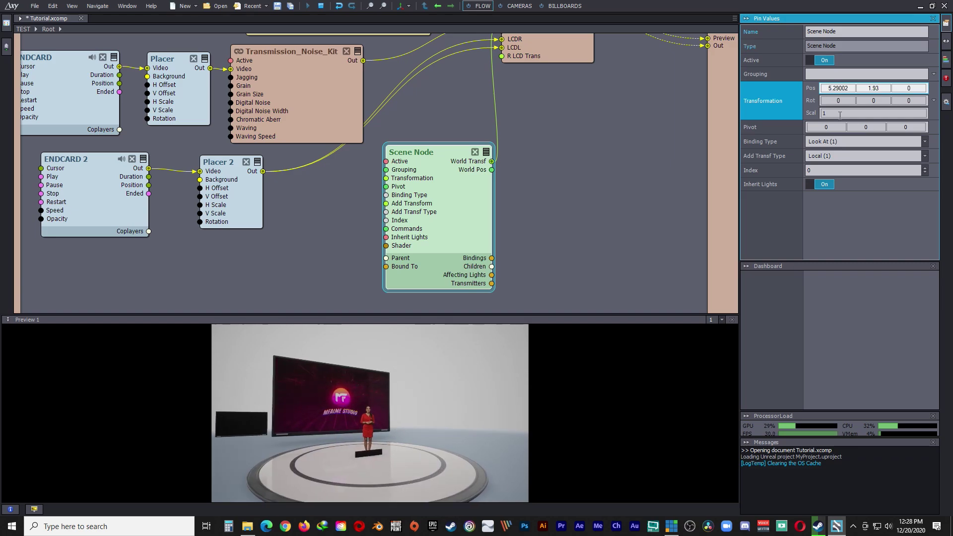
# Enlarge the left LCD screen by raising the Scene Node's scale to 2 and finally to 3.
pyautogui.click(823, 112)
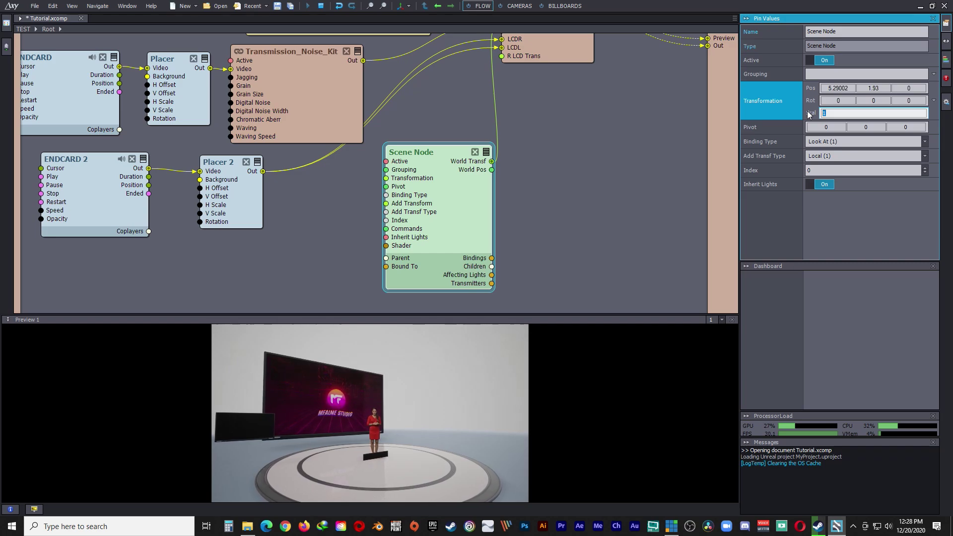
pyautogui.press('Return')
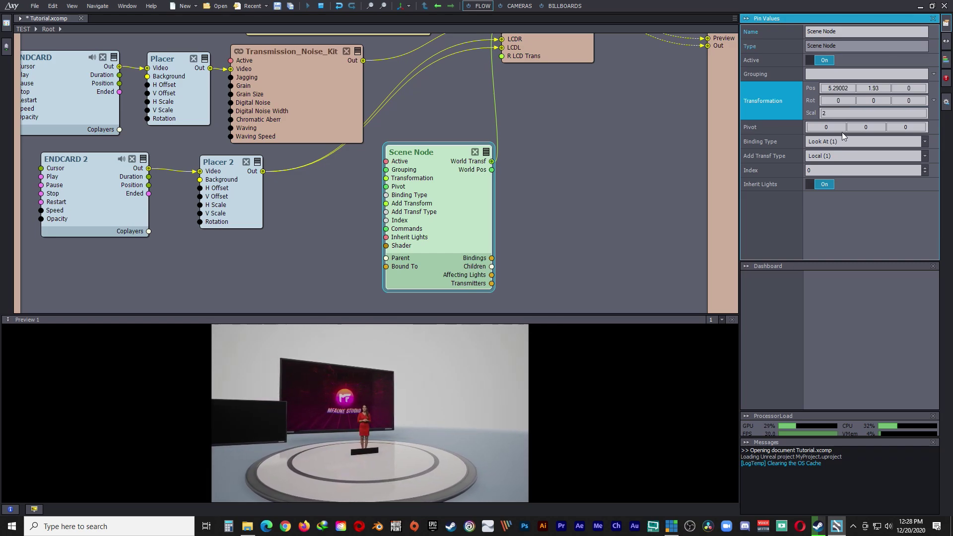
pyautogui.click(824, 113)
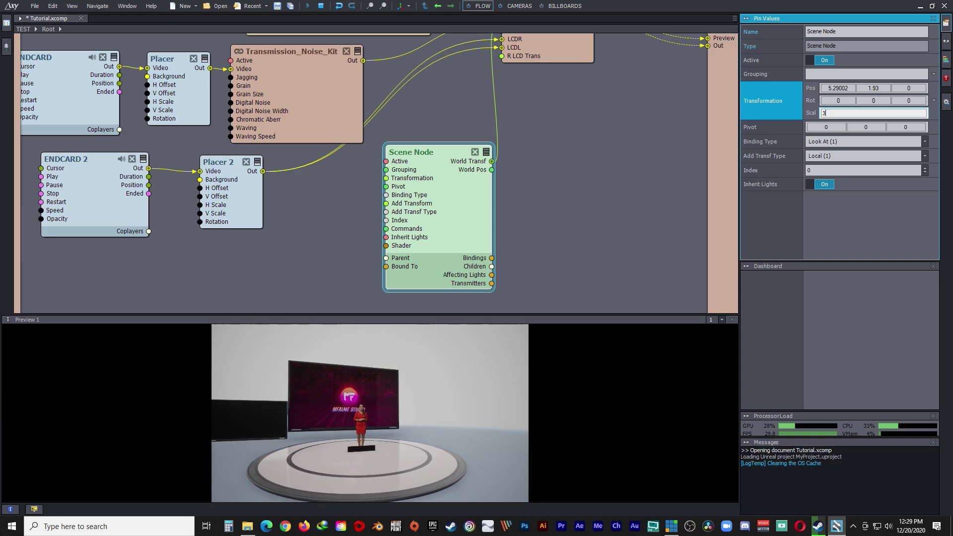
pyautogui.press('Return')
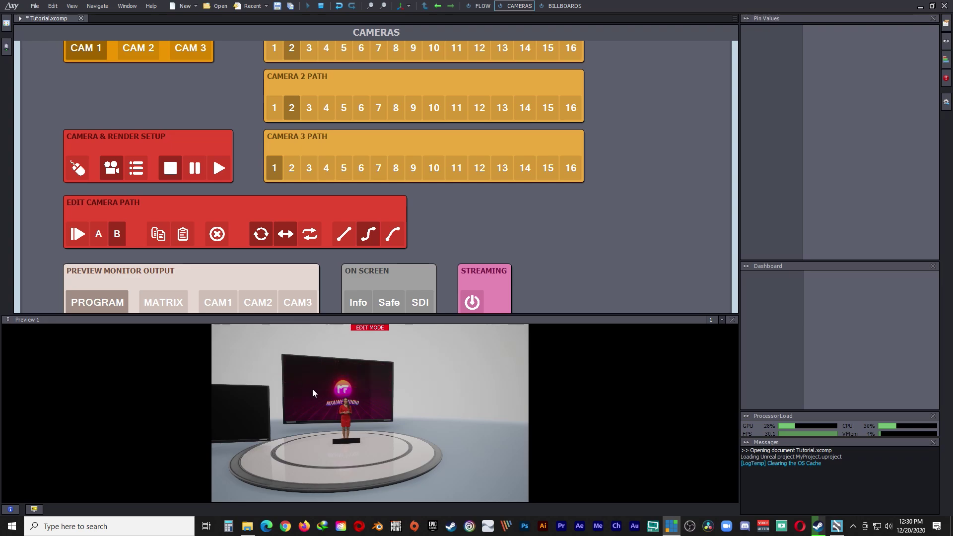
# Reframe the camera in edit mode to face the stage with both LCD screens in view, and enlarge the preview pane.
pyautogui.moveTo(332, 384); pyautogui.dragTo(342, 383, button='middle')
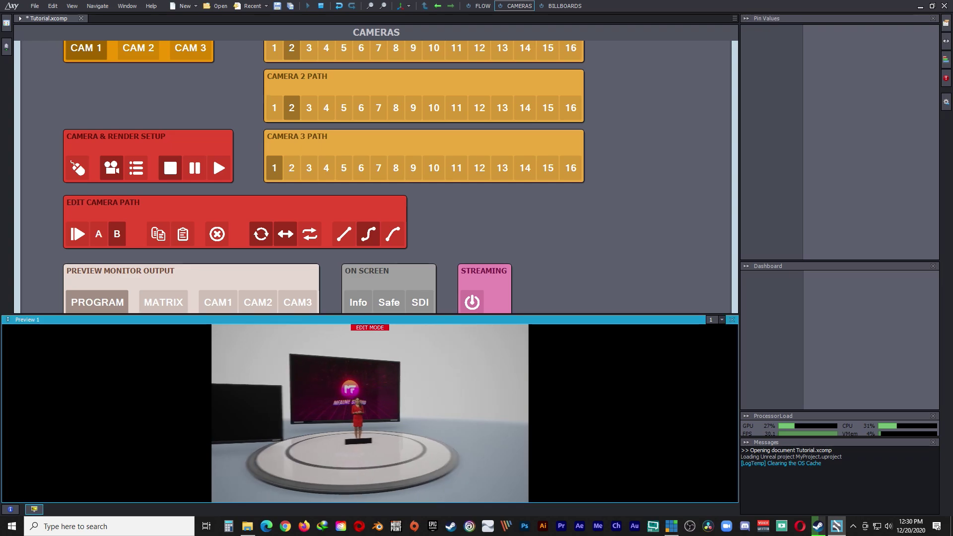
pyautogui.moveTo(437, 382); pyautogui.dragTo(414, 382, button='middle')
pyautogui.moveTo(387, 380); pyautogui.dragTo(407, 368)
pyautogui.moveTo(368, 391)
pyautogui.mouseDown(button='middle')
pyautogui.moveTo(357, 395)
pyautogui.moveTo(377, 400)
pyautogui.mouseUp(button='middle')
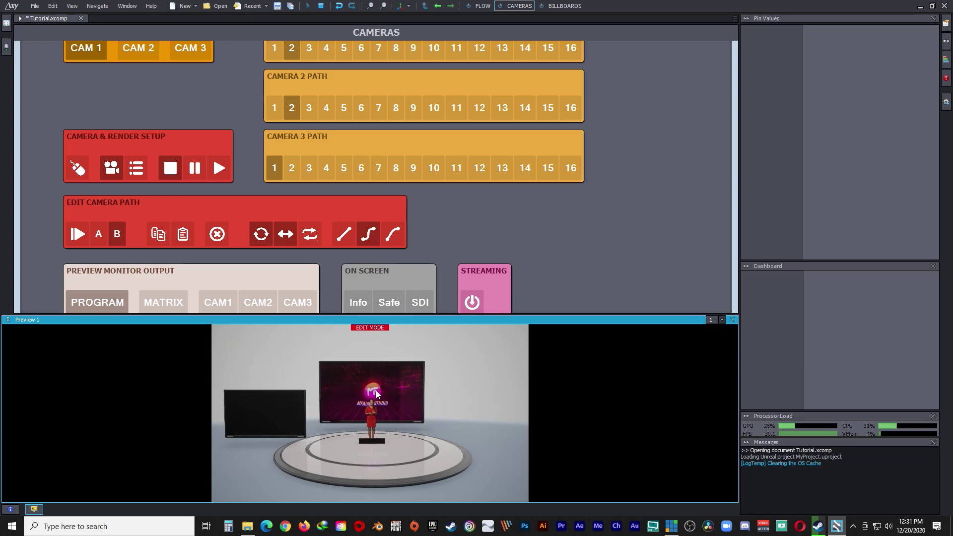
pyautogui.moveTo(412, 317); pyautogui.dragTo(416, 288)
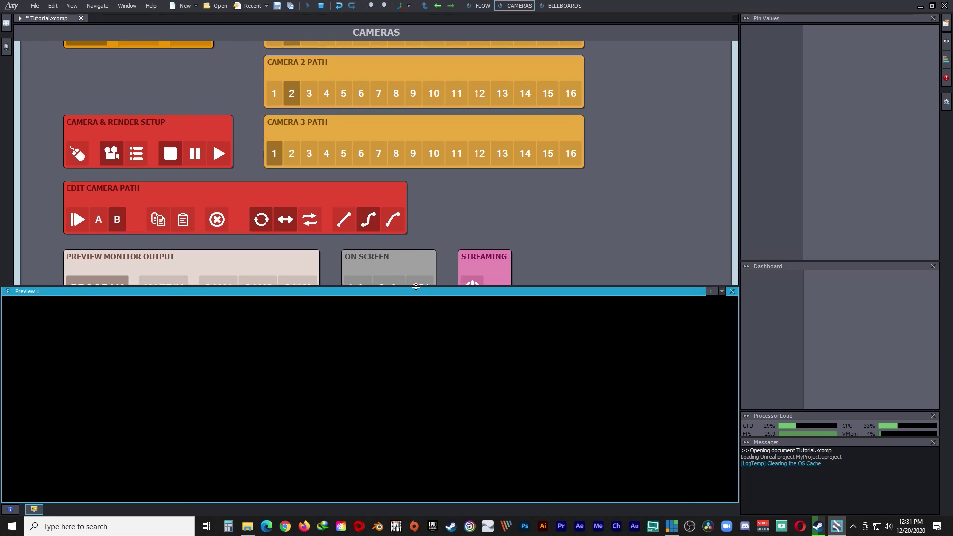
# In the flow, set the Scene Node's position to about 2.99 in Y and -0.57 in Z, and its Y rotation to 30.
pyautogui.click(479, 7)
pyautogui.moveTo(443, 137); pyautogui.dragTo(447, 121)
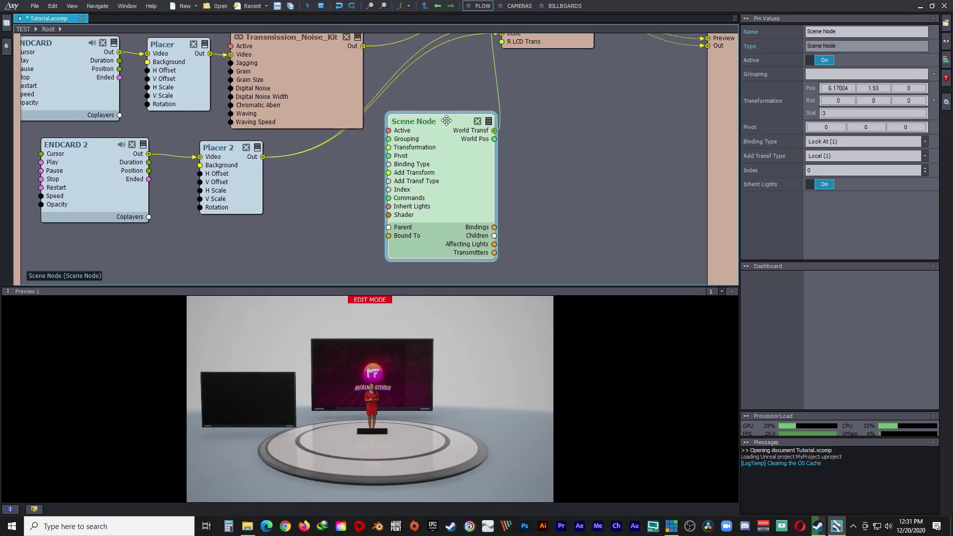
pyautogui.moveTo(880, 89); pyautogui.dragTo(124, 247)
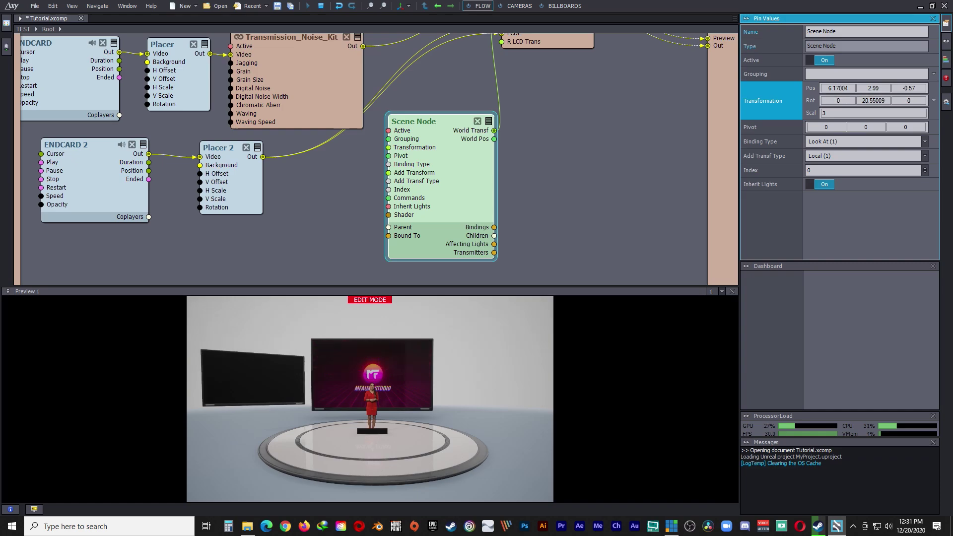
pyautogui.moveTo(887, 101); pyautogui.dragTo(839, 104)
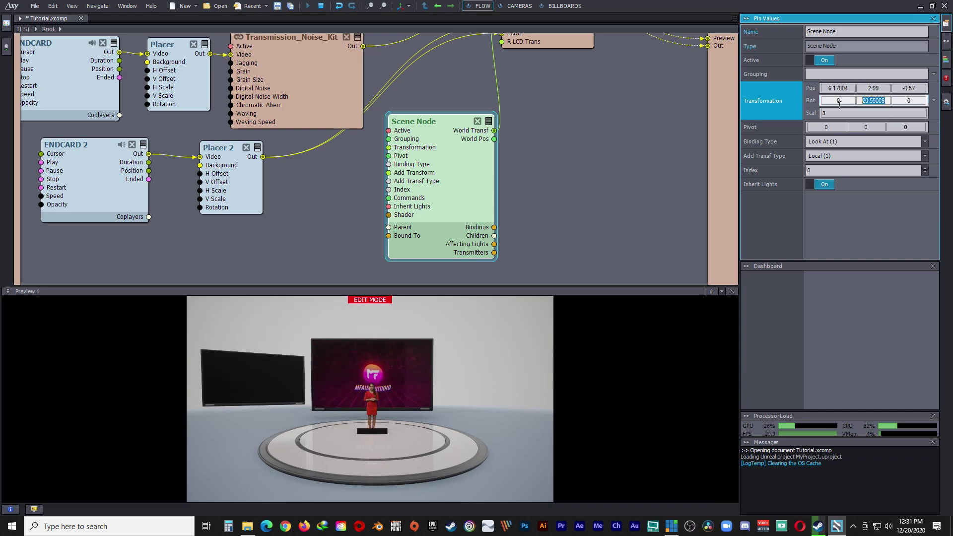
pyautogui.write('30')
pyautogui.press('Return')
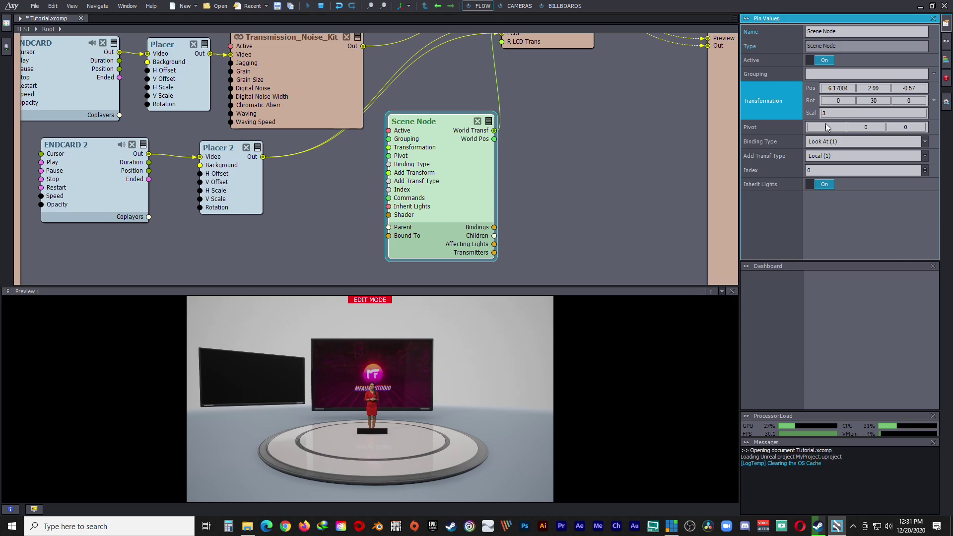
# Duplicate the Scene Node, place the copy beside the original and connect its World Transf output to MyProject's R LCD Trans input.
pyautogui.click(435, 125)
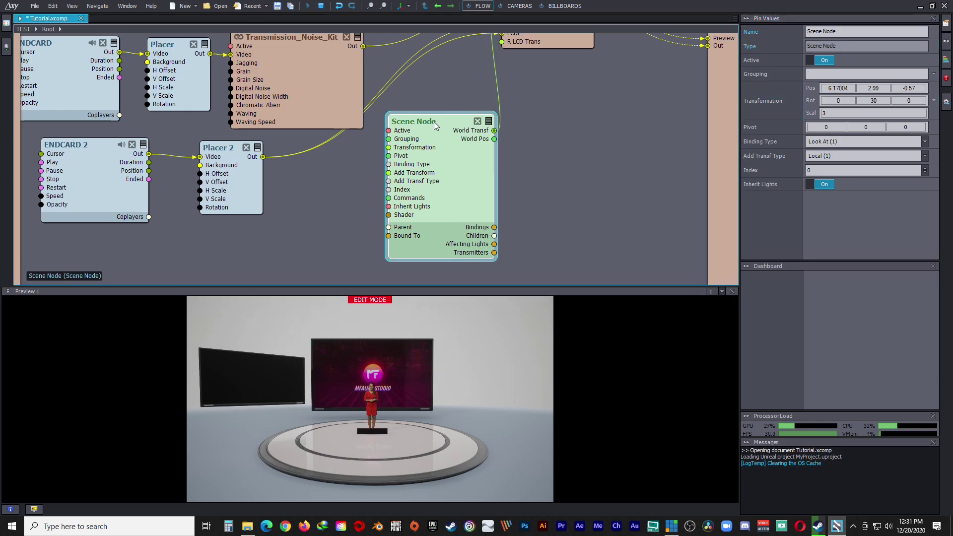
pyautogui.moveTo(435, 125); pyautogui.dragTo(435, 155)
pyautogui.hotkey('ctrl', 'v')
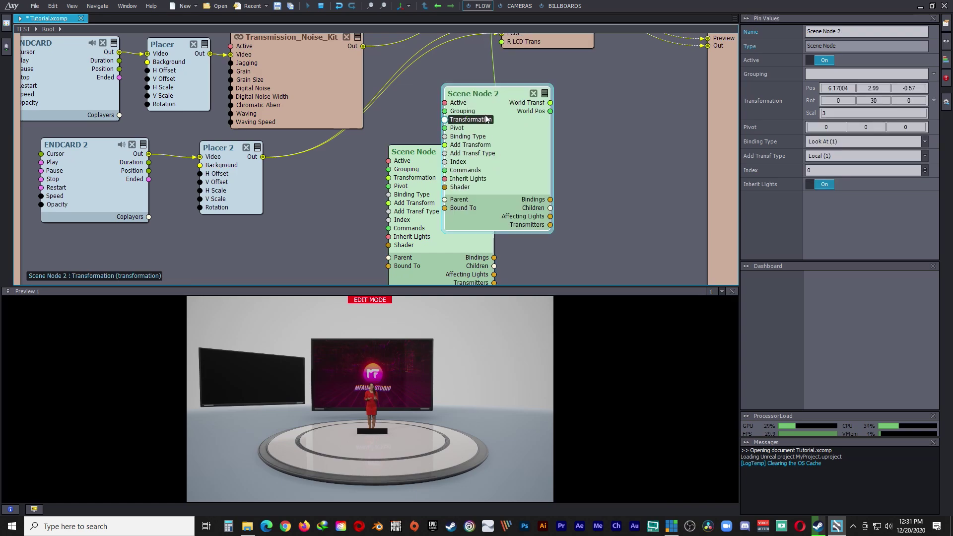
pyautogui.moveTo(493, 99); pyautogui.dragTo(578, 173)
pyautogui.moveTo(417, 152); pyautogui.dragTo(362, 163)
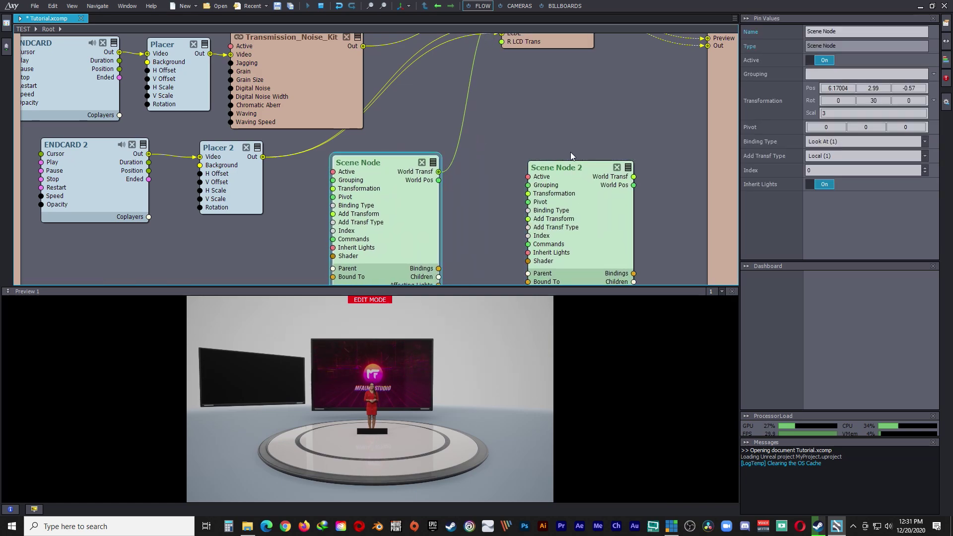
pyautogui.moveTo(578, 173); pyautogui.dragTo(502, 42)
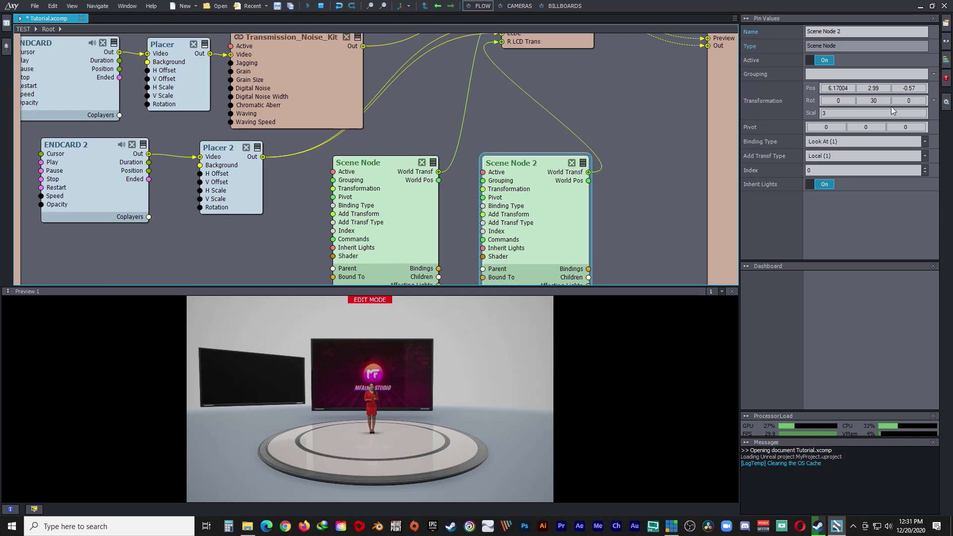
# Set Scene Node 2's X position to about -6.13 and its Y rotation to -30 to mirror the left screen.
pyautogui.moveTo(848, 90); pyautogui.dragTo(949, 8)
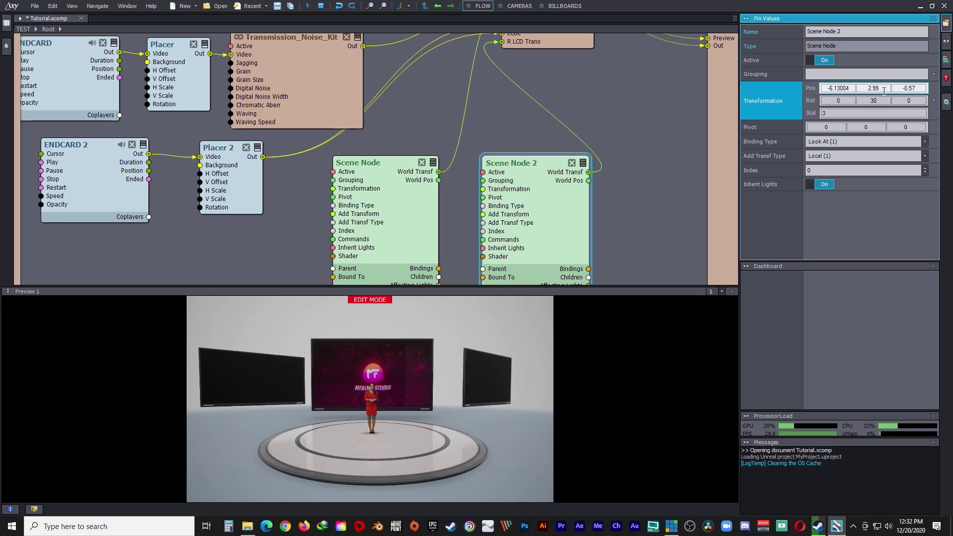
pyautogui.click(867, 100)
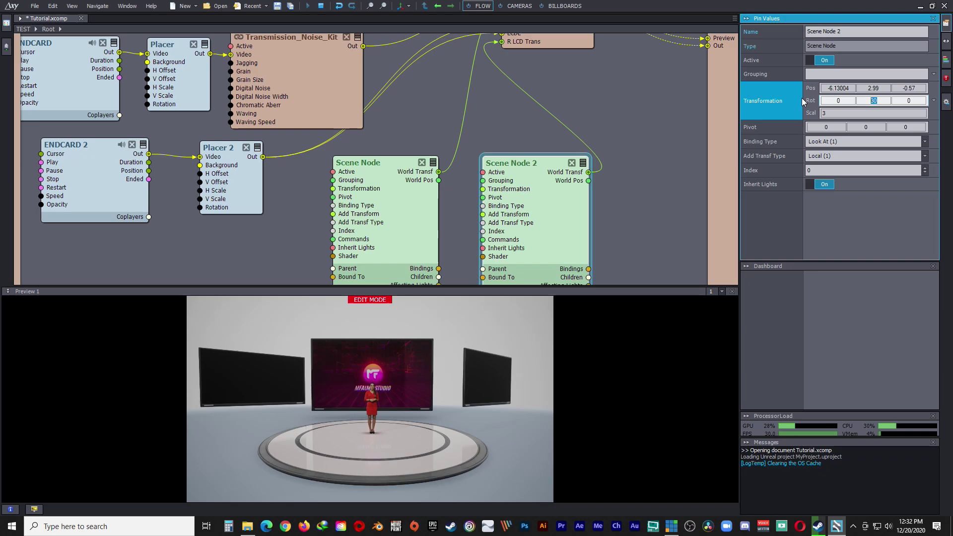
pyautogui.write('-30')
pyautogui.press('Return')
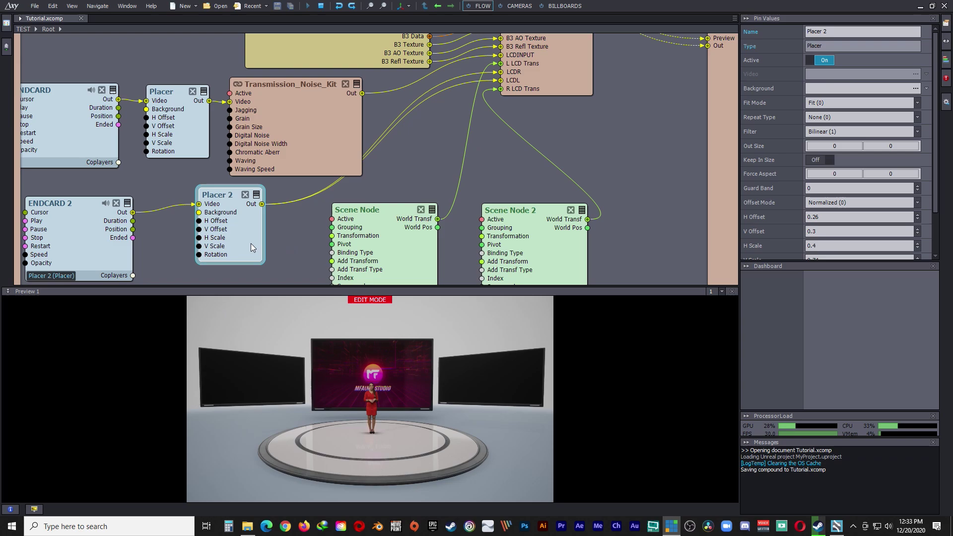
# Move Placer 2 slightly closer to ENDCARD 2 and reset its H Offset and V Offset to their defaults.
pyautogui.click(278, 243)
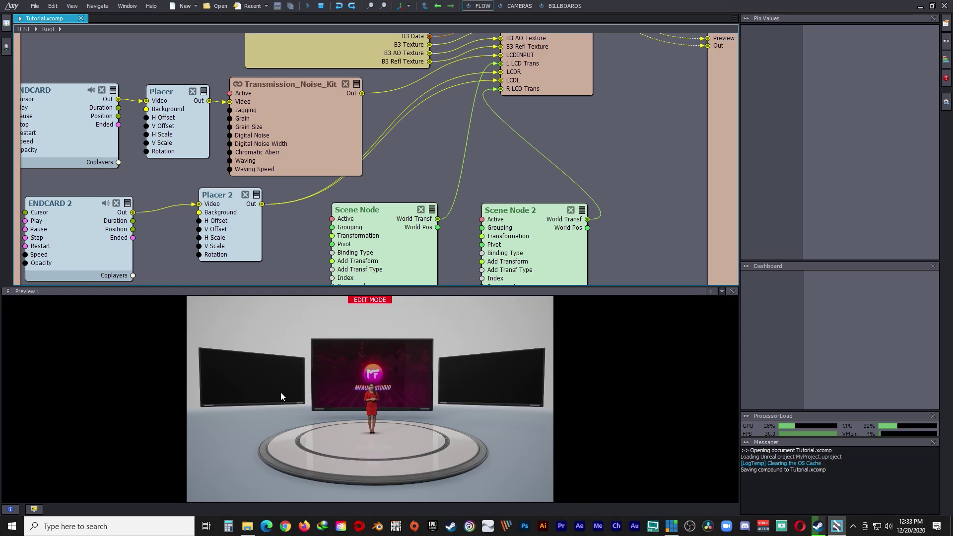
pyautogui.click(226, 200)
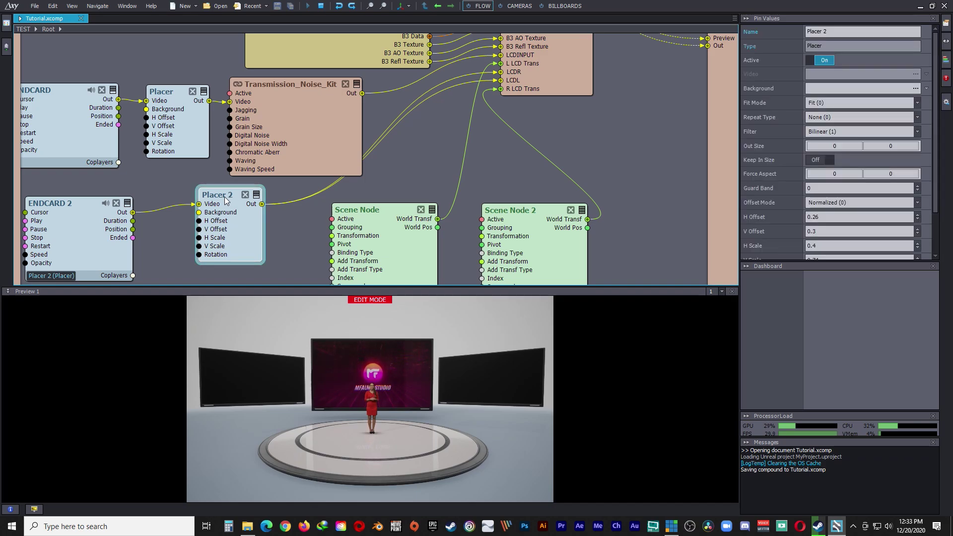
pyautogui.moveTo(222, 198); pyautogui.dragTo(203, 207)
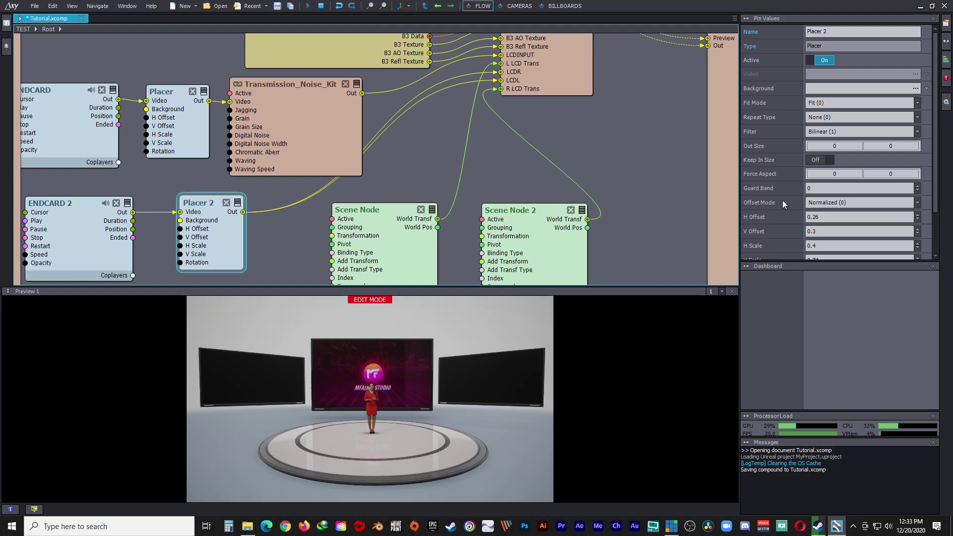
pyautogui.scroll(-1, 782, 207)
pyautogui.rightClick(757, 201)
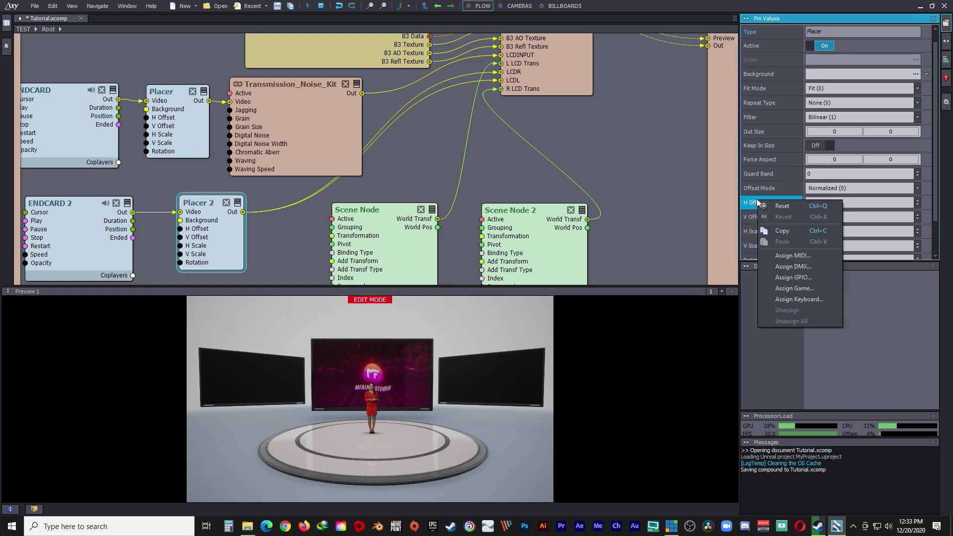
pyautogui.click(783, 207)
pyautogui.rightClick(757, 215)
pyautogui.click(777, 221)
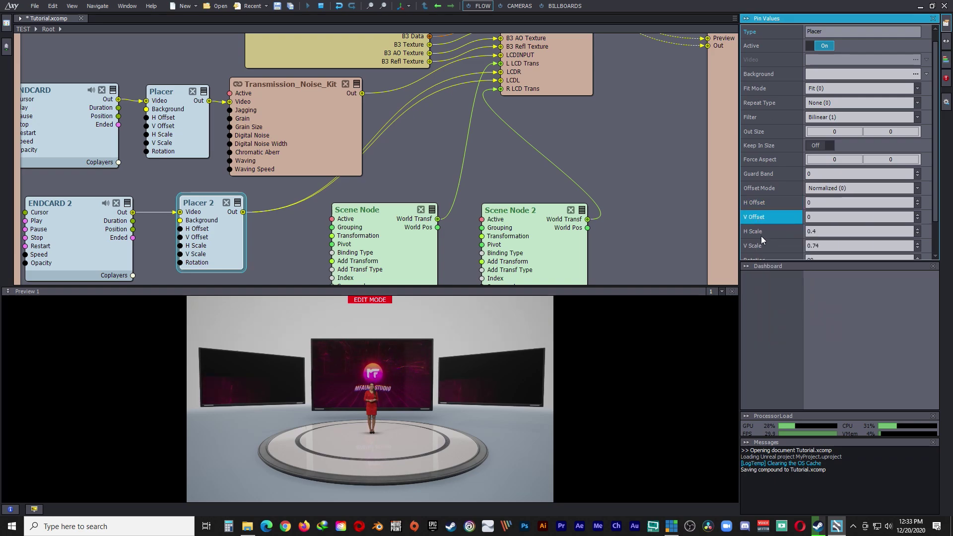
# Reset Placer 2's H Scale, V Scale and Rotation to their default values.
pyautogui.rightClick(755, 232)
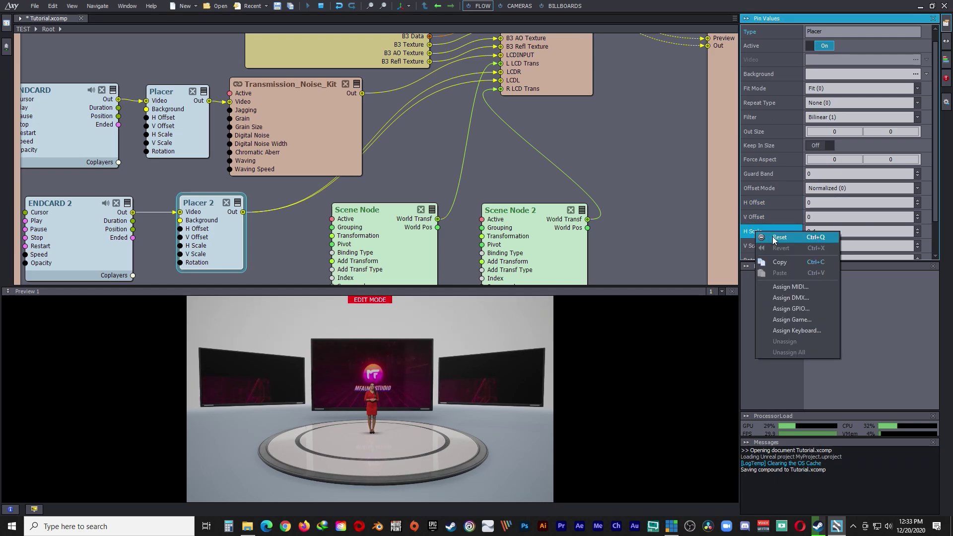
pyautogui.click(773, 236)
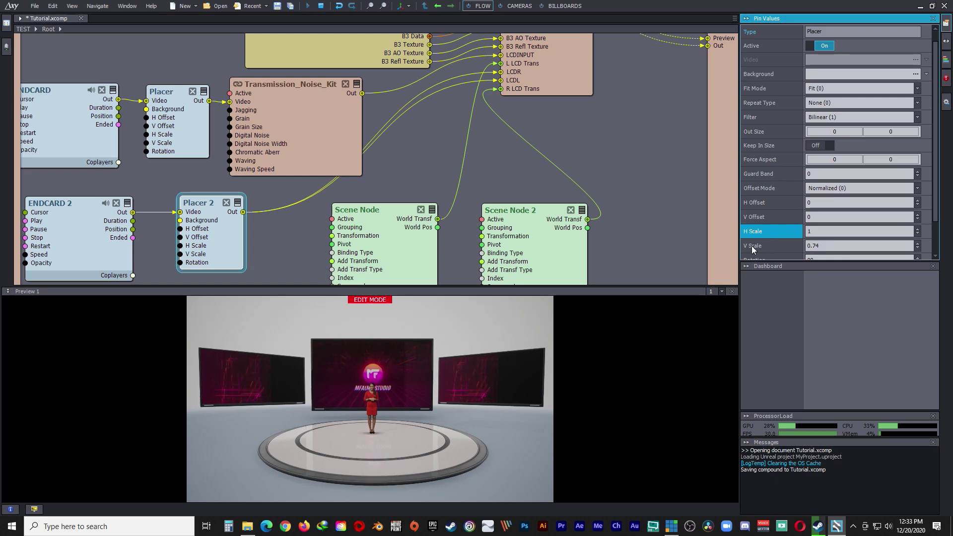
pyautogui.rightClick(752, 248)
pyautogui.click(770, 249)
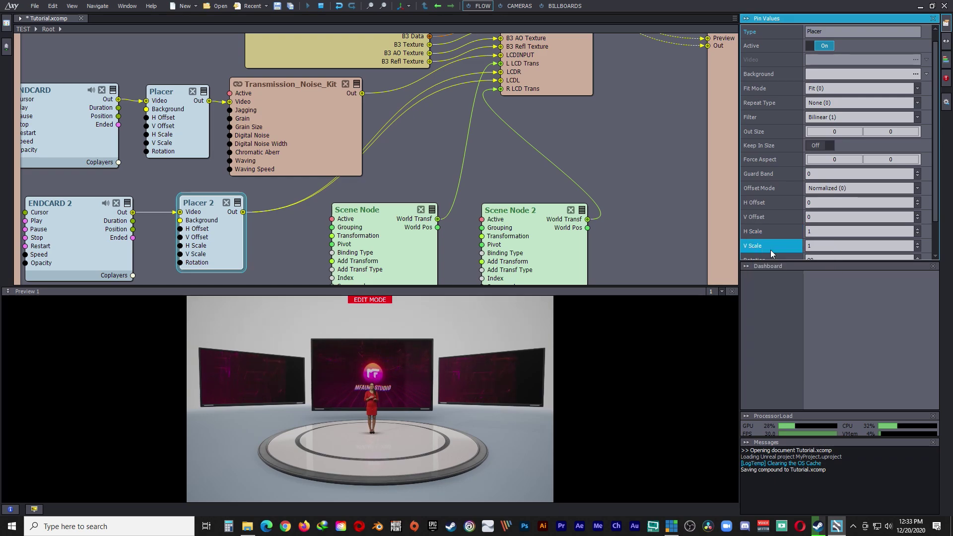
pyautogui.scroll(-1, 777, 243)
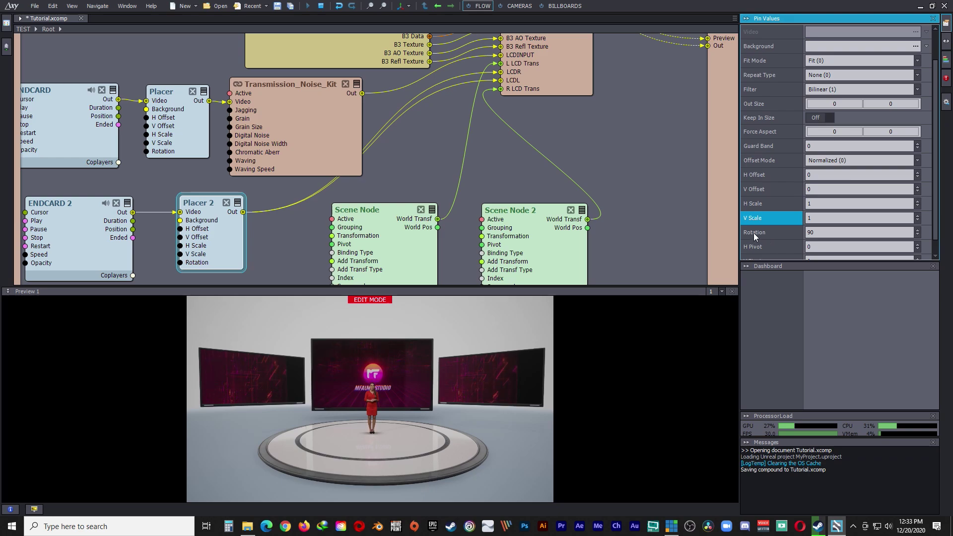
pyautogui.rightClick(754, 232)
pyautogui.click(781, 242)
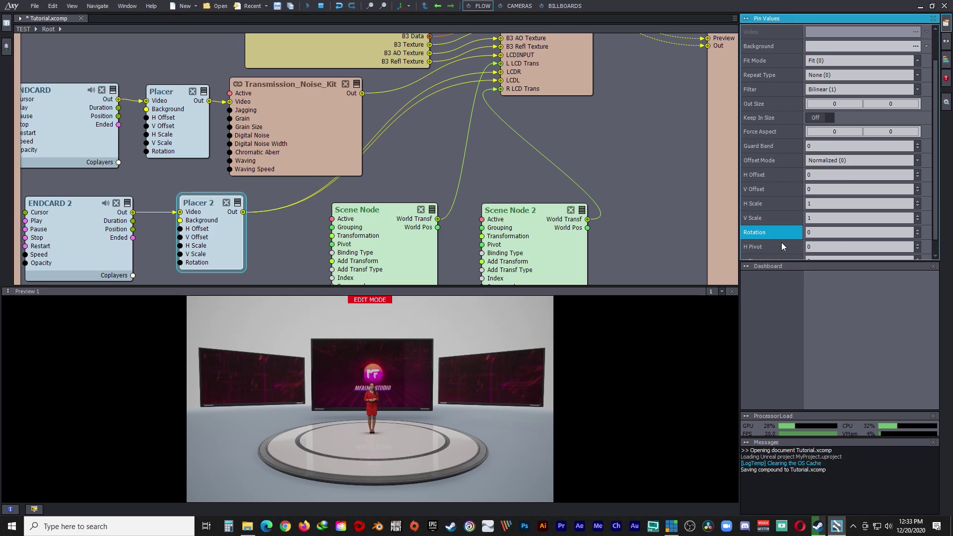
# Set Placer 2's H Scale to 0.44, V Scale to 0.59, H Offset to 0.34 and V Offset to -0.67.
pyautogui.click(830, 206)
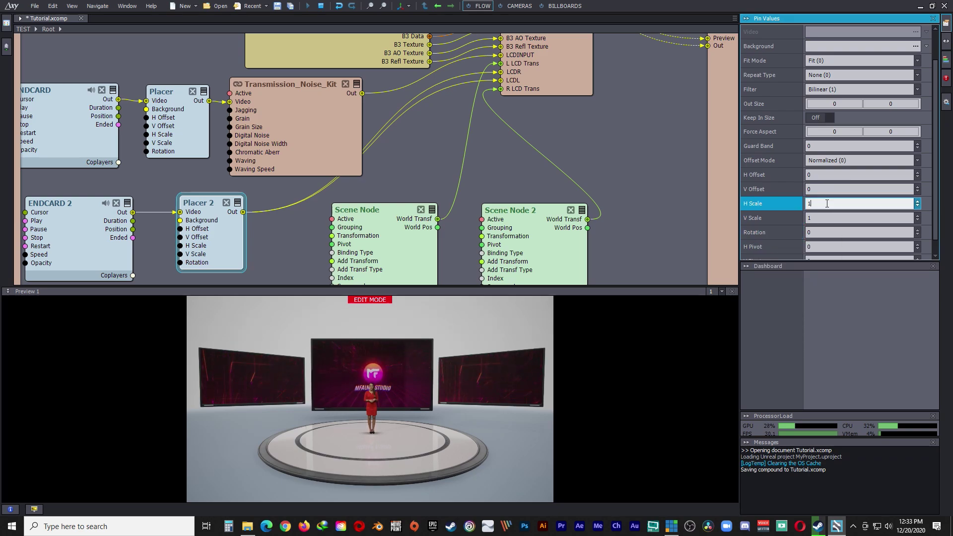
pyautogui.write('0.34')
pyautogui.moveTo(830, 206); pyautogui.dragTo(829, 250)
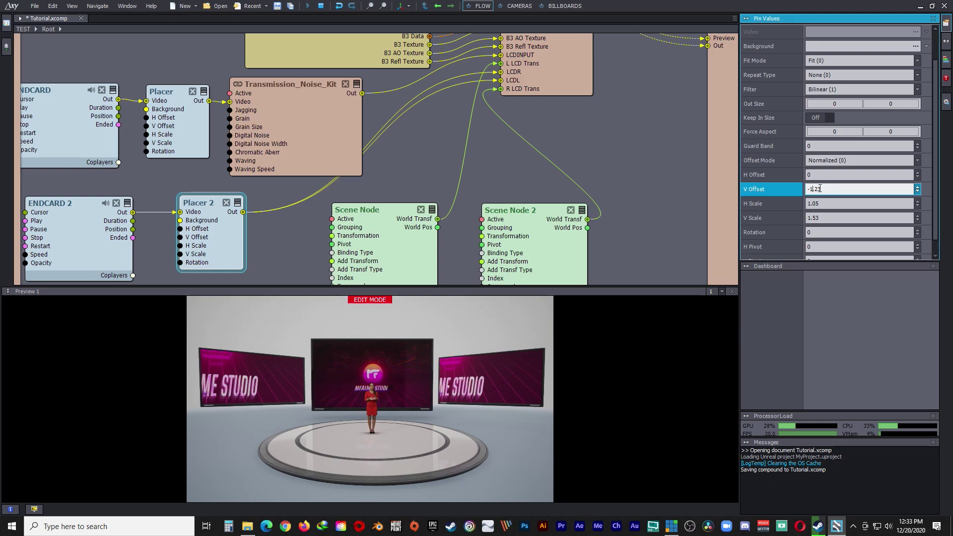
pyautogui.moveTo(829, 203); pyautogui.dragTo(814, 149)
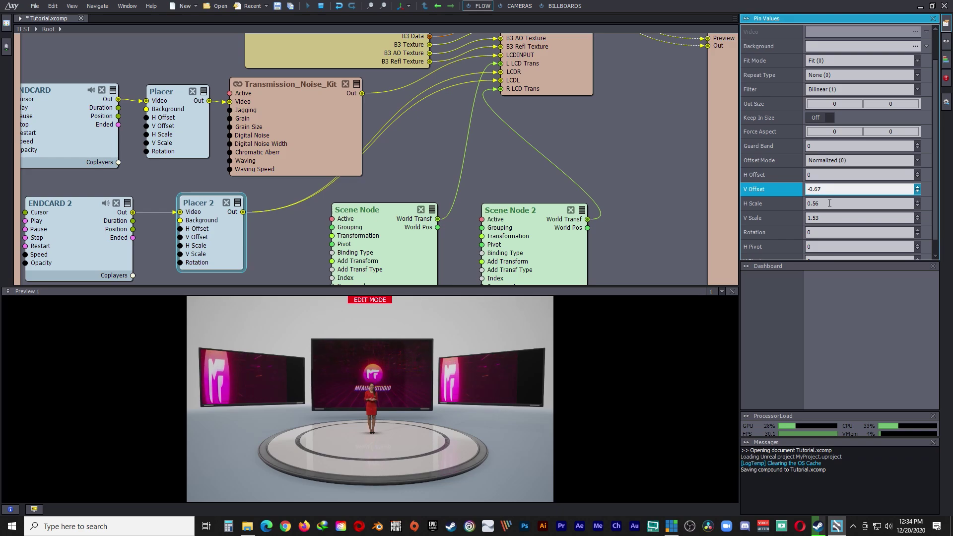
pyautogui.moveTo(830, 203); pyautogui.dragTo(829, 227)
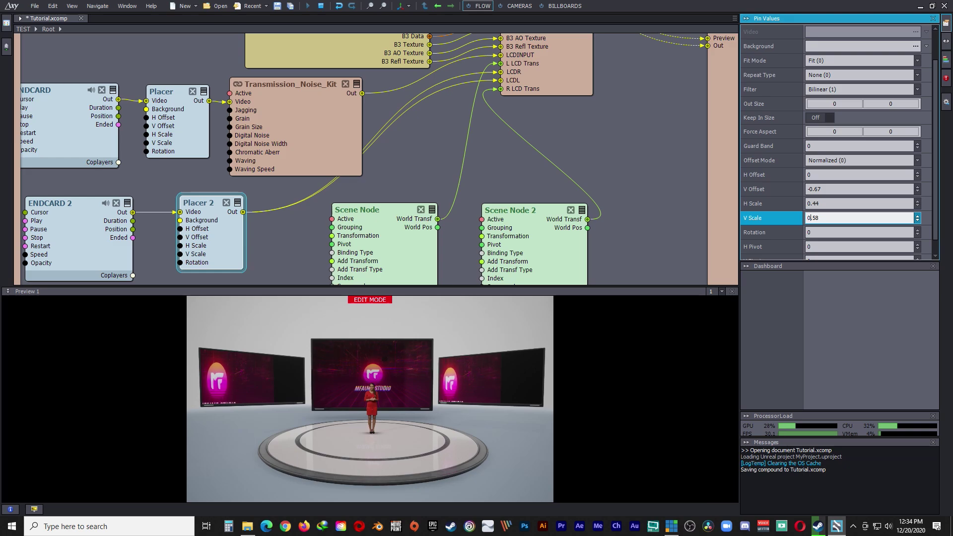
pyautogui.moveTo(828, 174); pyautogui.dragTo(827, 169)
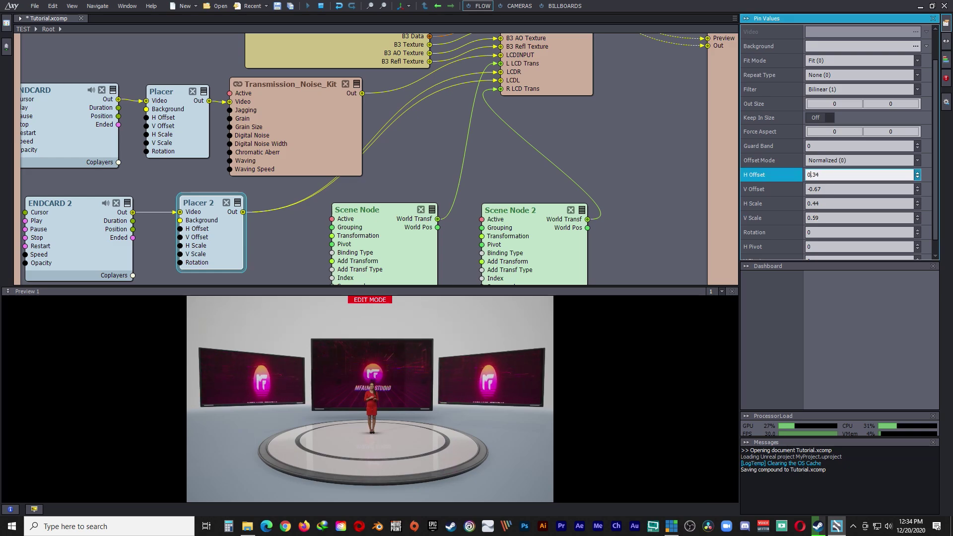
# Refine the logo's fit on the side screens with Placer 2's V Scale at 0.26, V Offset at -0.73 and H Offset at 0.32.
pyautogui.click(828, 203)
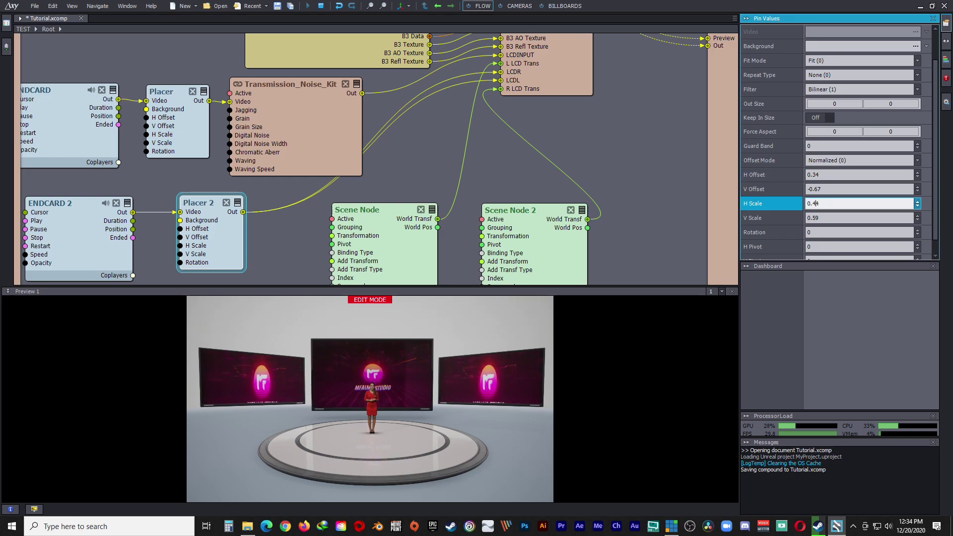
pyautogui.moveTo(825, 218); pyautogui.dragTo(817, 218)
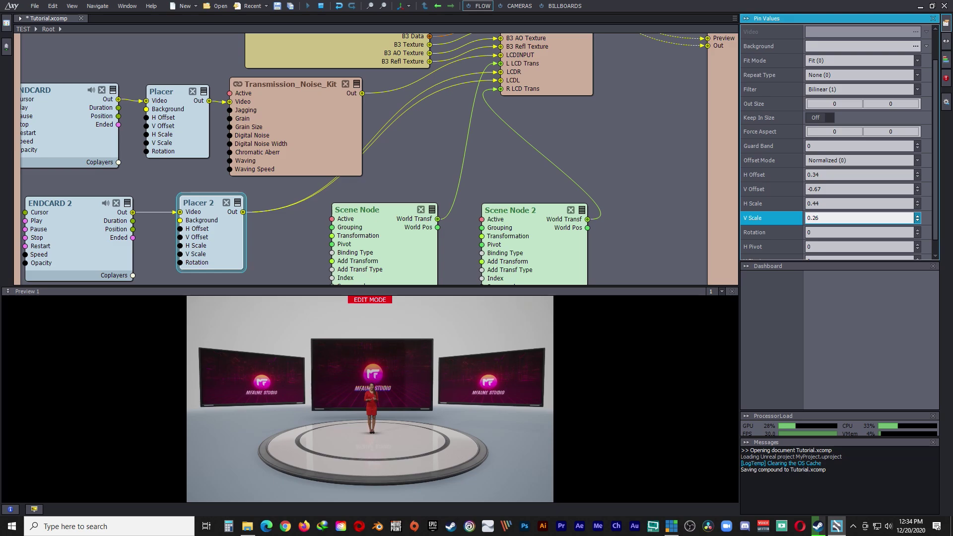
pyautogui.scroll(1, 827, 218)
pyautogui.moveTo(824, 184); pyautogui.dragTo(824, 185)
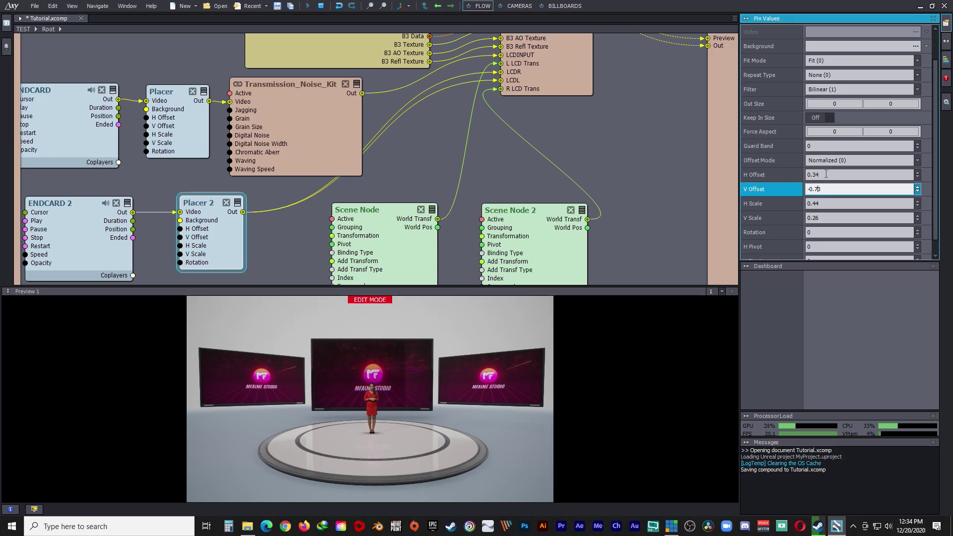
pyautogui.moveTo(826, 174); pyautogui.dragTo(827, 175)
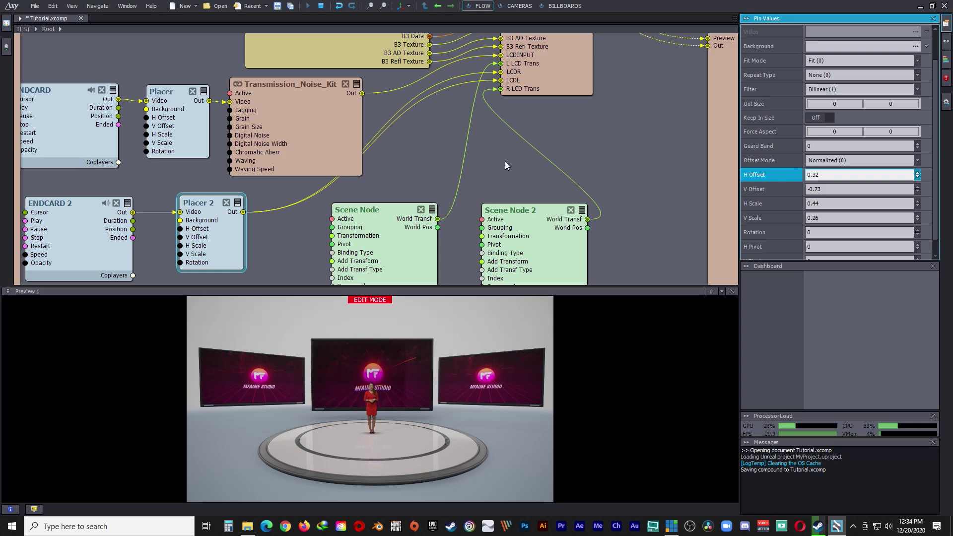
# Spread Scene Node and Scene Node 2 apart below MyProject, leaving free space for more modules.
pyautogui.moveTo(377, 209); pyautogui.dragTo(411, 204)
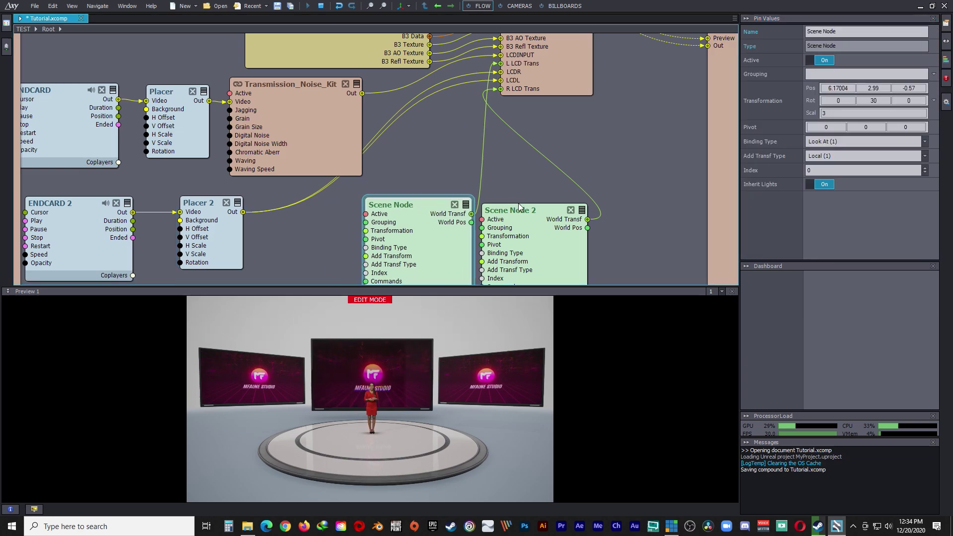
pyautogui.moveTo(532, 217); pyautogui.dragTo(581, 188)
pyautogui.moveTo(427, 203); pyautogui.dragTo(426, 226)
pyautogui.moveTo(570, 196); pyautogui.dragTo(565, 186)
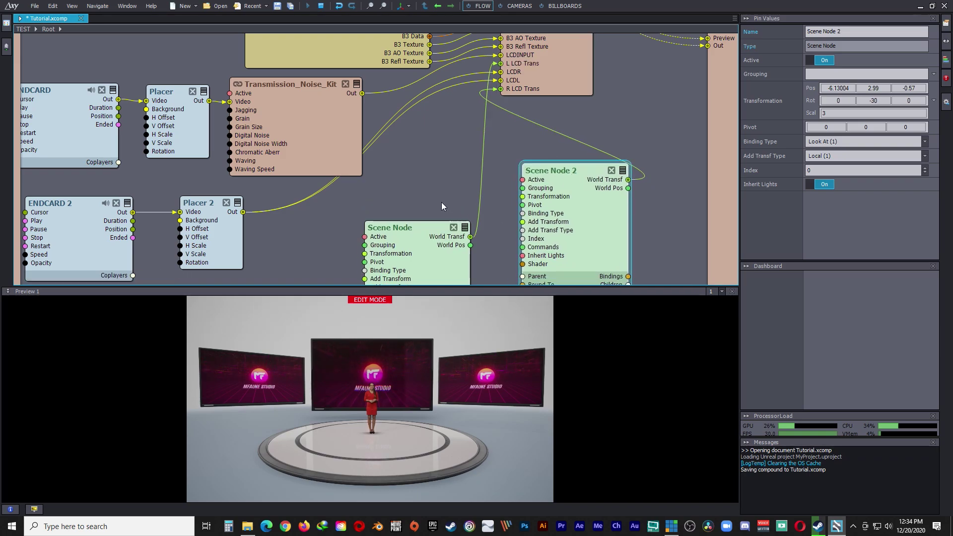
pyautogui.scroll(-3, 440, 194)
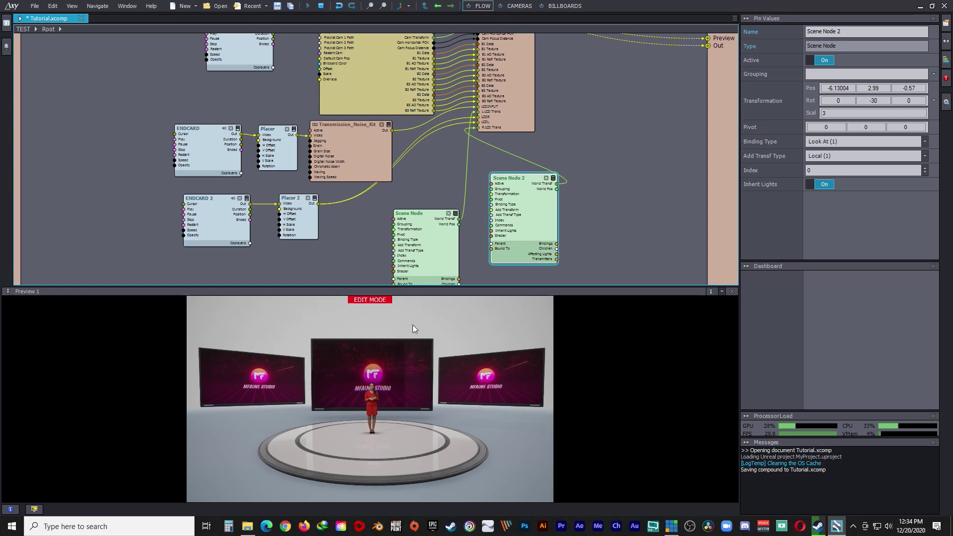
pyautogui.scroll(-2, 374, 194)
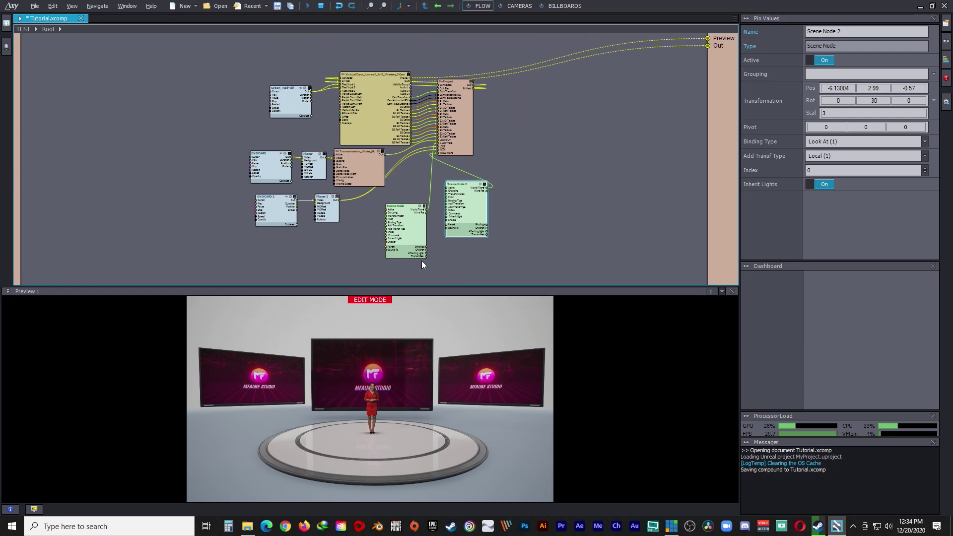
pyautogui.scroll(2, 354, 257)
pyautogui.scroll(2, 354, 260)
pyautogui.moveTo(464, 128); pyautogui.dragTo(433, 180)
pyautogui.moveTo(642, 73); pyautogui.dragTo(629, 131)
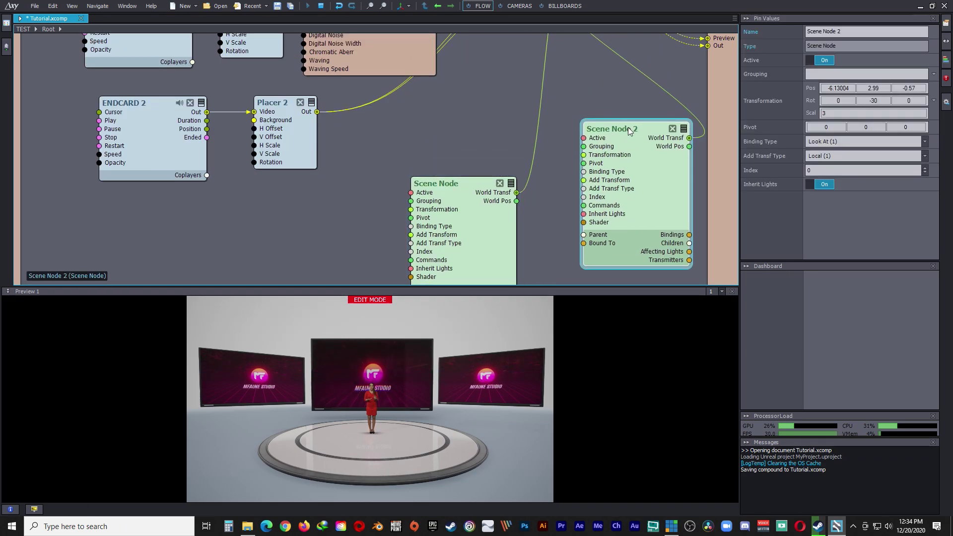
# Insert a Translation Y module from the 3D Transformation category and place it below Placer 2, clear of the Scene Node.
pyautogui.rightClick(373, 194)
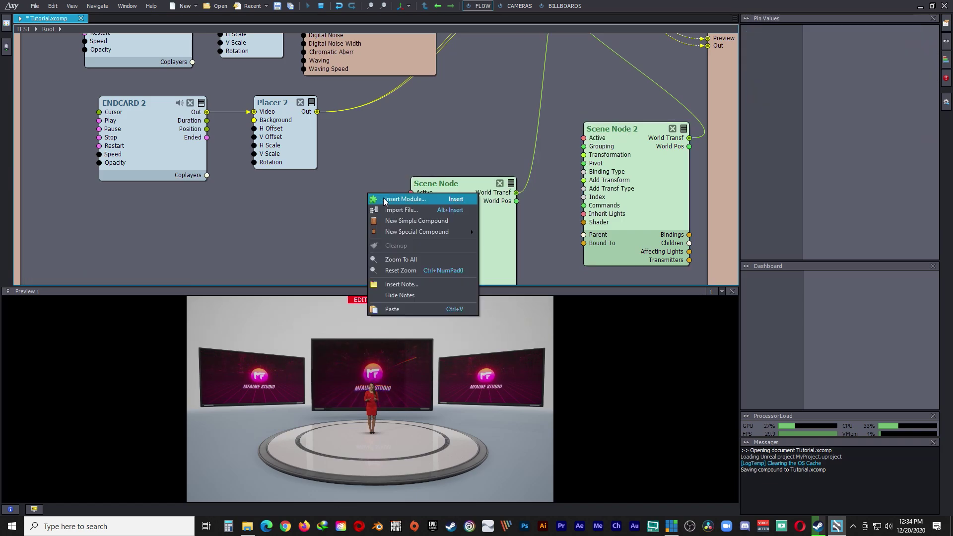
pyautogui.click(398, 199)
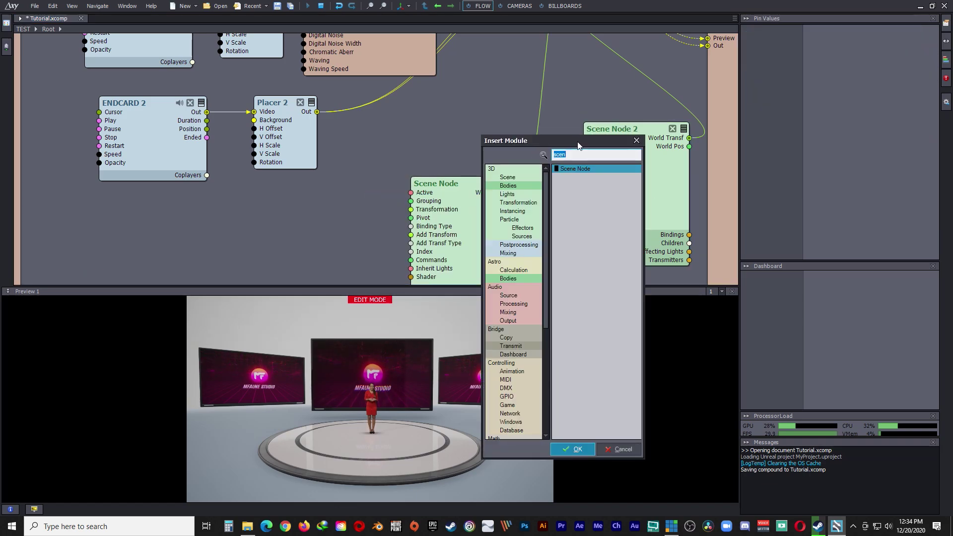
pyautogui.click(586, 152)
pyautogui.moveTo(586, 152); pyautogui.dragTo(432, 158)
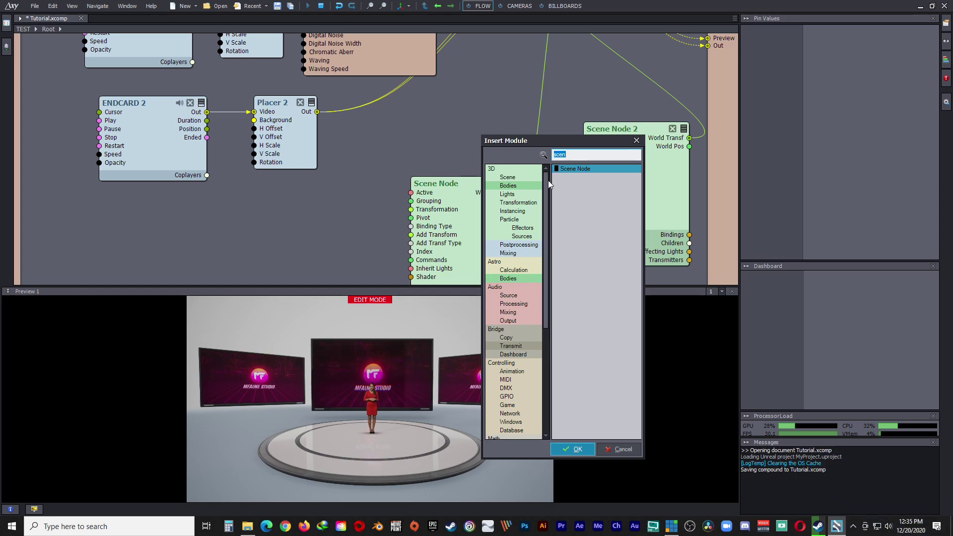
pyautogui.click(506, 204)
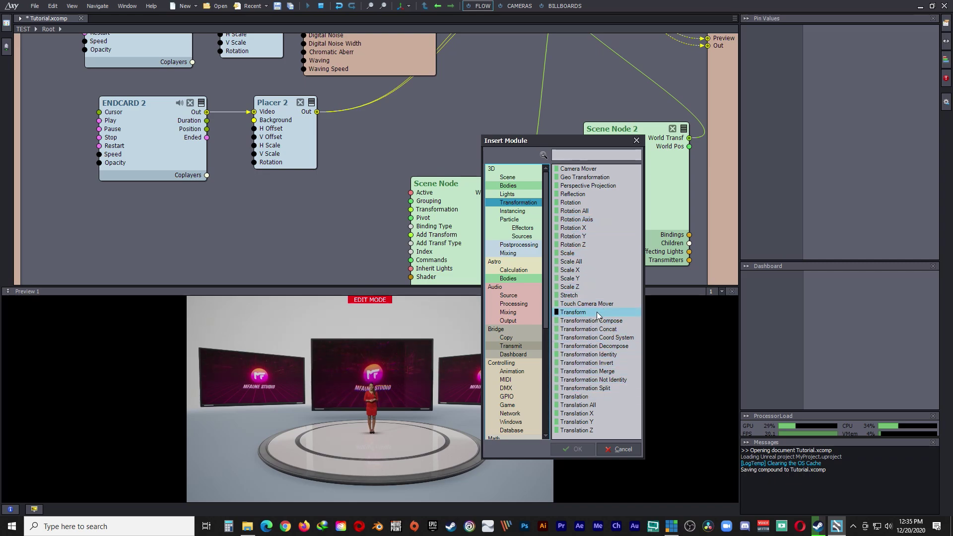
pyautogui.click(577, 422)
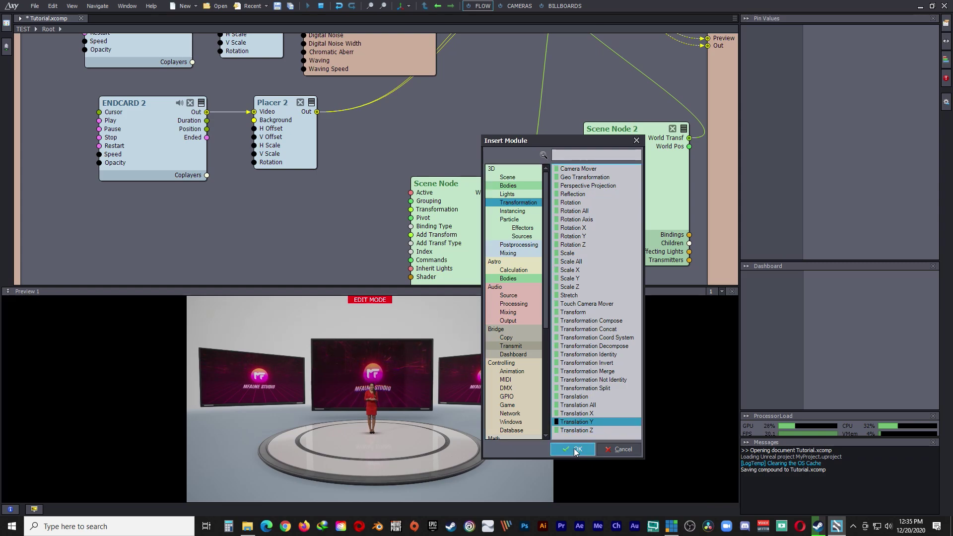
pyautogui.click(575, 450)
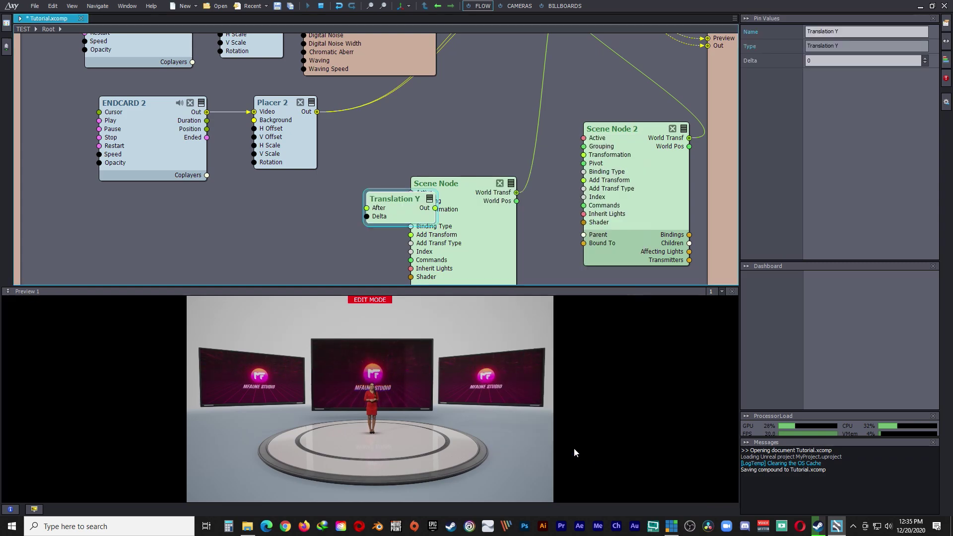
pyautogui.moveTo(398, 199); pyautogui.dragTo(300, 214)
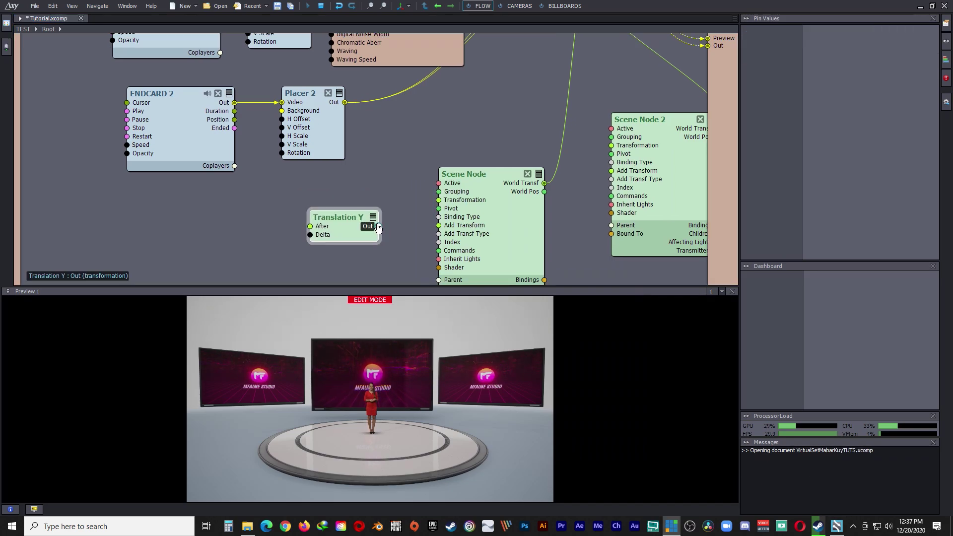
# Connect Translation Y's Out to the Scene Node's Add Transform input and tidy the positions of both modules.
pyautogui.moveTo(380, 228); pyautogui.dragTo(441, 227)
pyautogui.moveTo(471, 176); pyautogui.dragTo(449, 146)
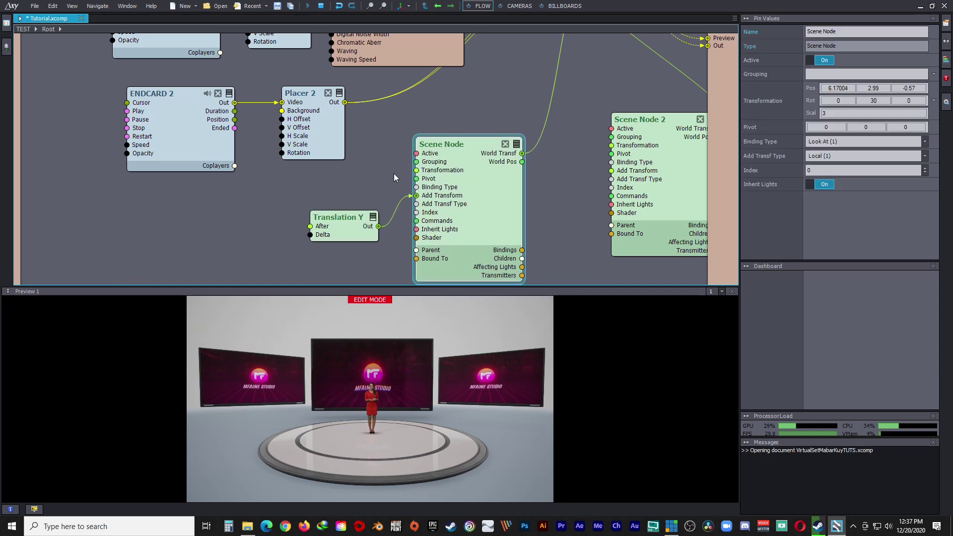
pyautogui.moveTo(350, 222); pyautogui.dragTo(324, 201)
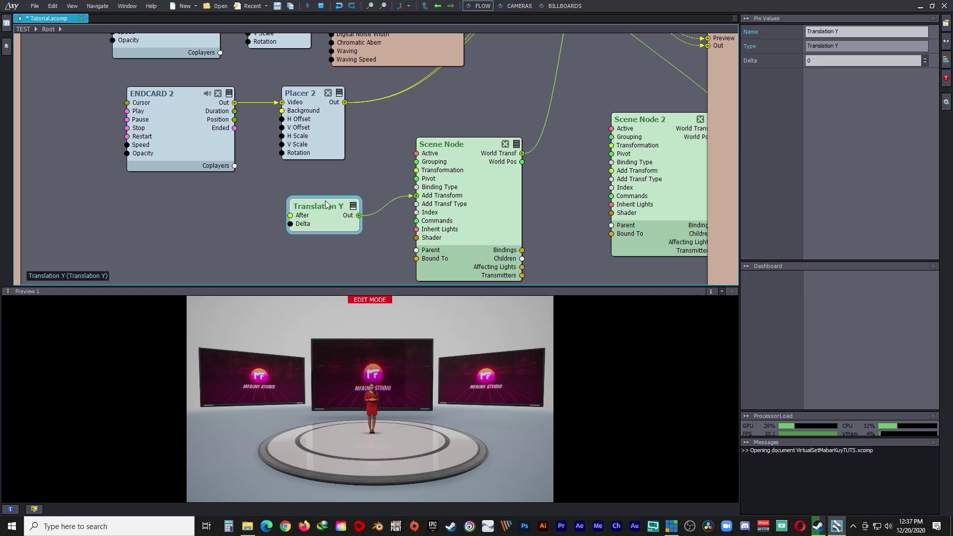
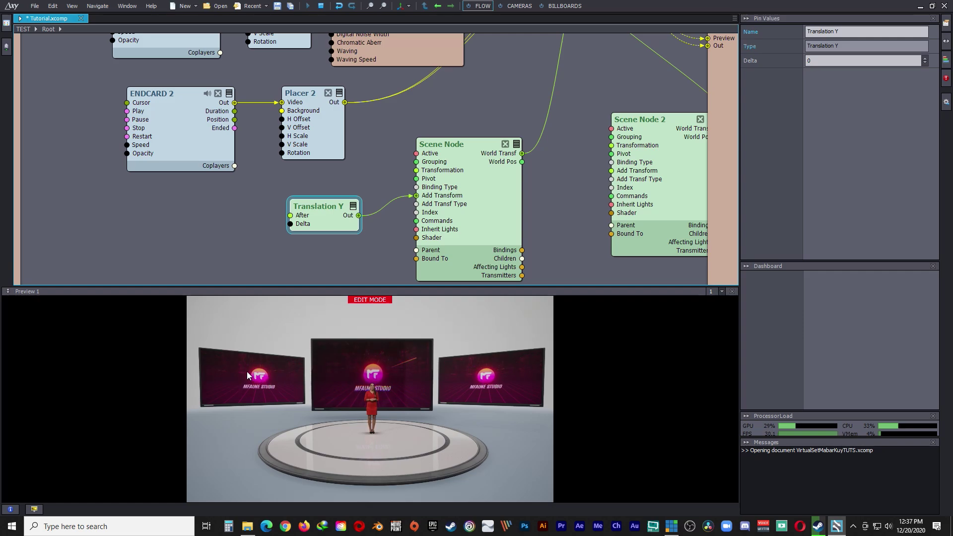
# Insert a Dash Scalar module before Translation Y and connect its Out to Translation Y's Delta input.
pyautogui.rightClick(192, 216)
pyautogui.click(242, 221)
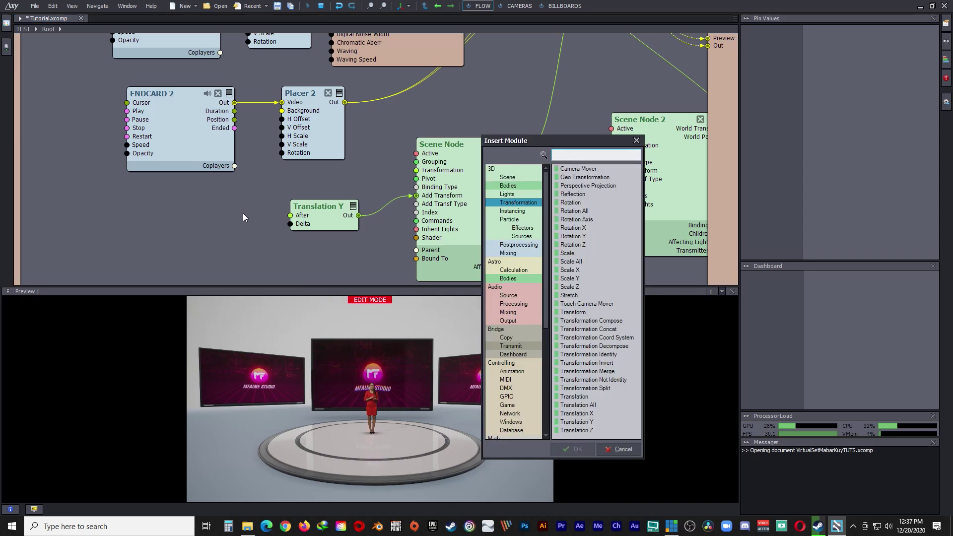
pyautogui.write('scalar')
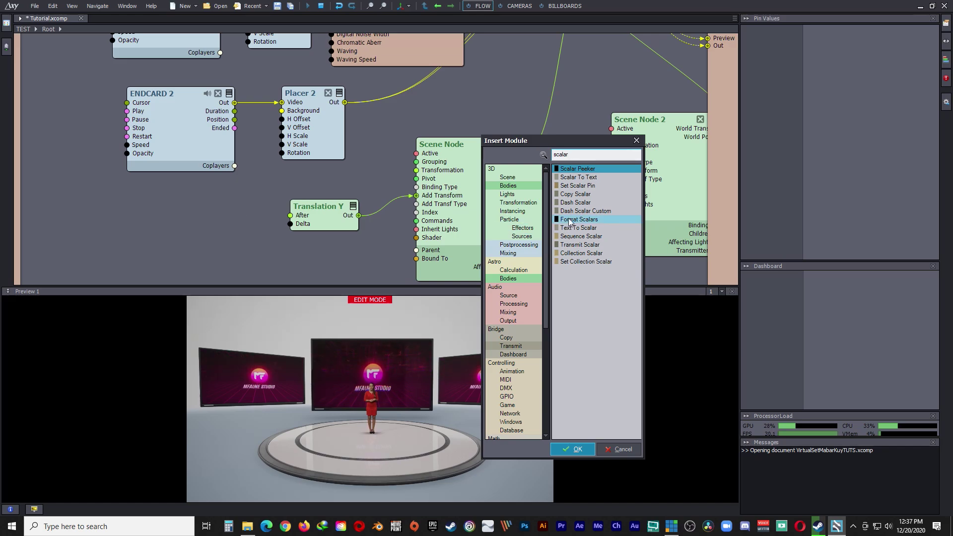
pyautogui.click(618, 203)
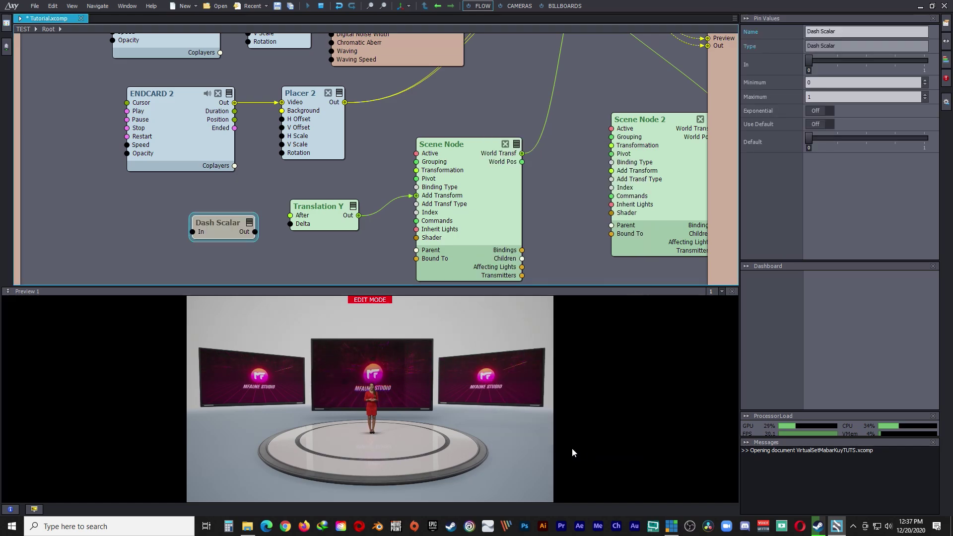
pyautogui.click(574, 450)
pyautogui.moveTo(217, 228); pyautogui.dragTo(291, 224)
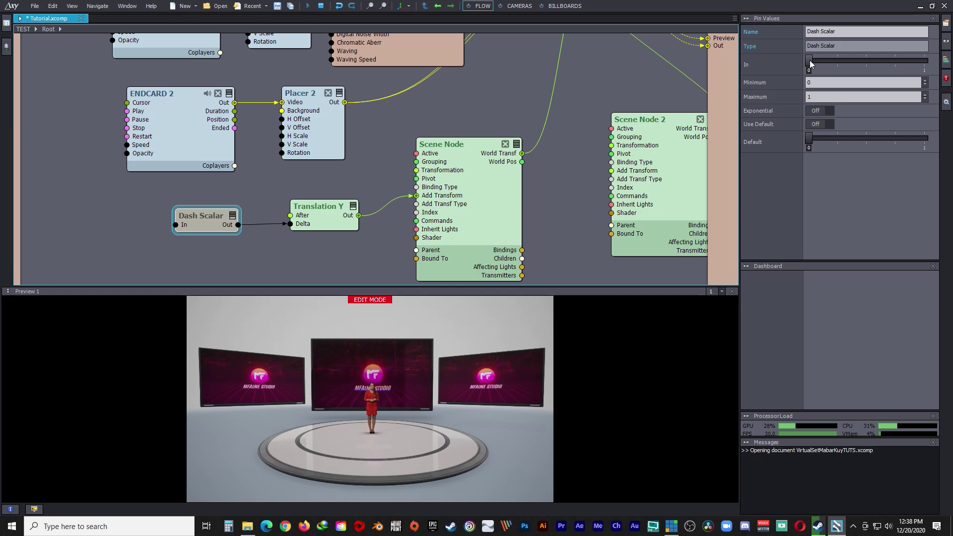
# Set the Dash Scalar's Maximum to 10 and vary its In value to test the left screen's movement.
pyautogui.moveTo(810, 61)
pyautogui.mouseDown()
pyautogui.moveTo(924, 60)
pyautogui.moveTo(809, 61)
pyautogui.mouseUp()
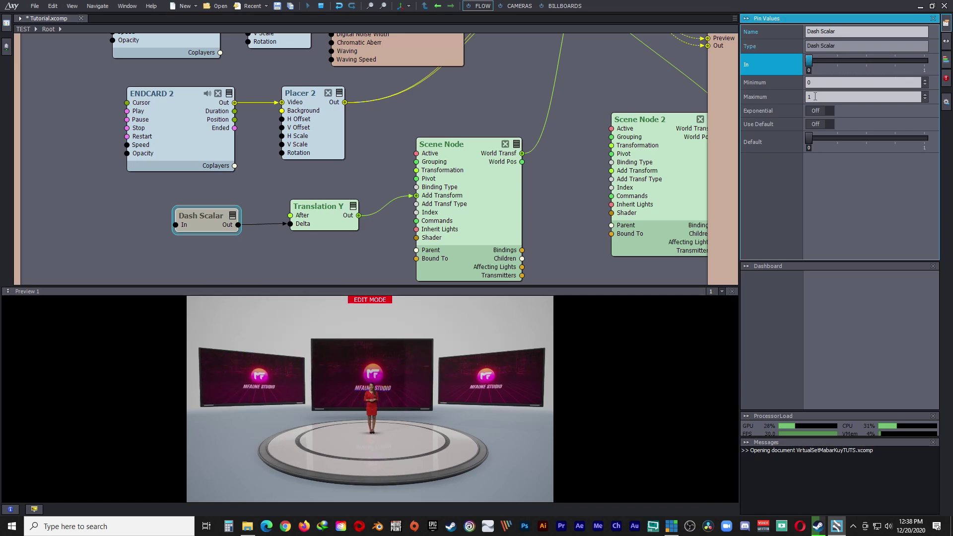
pyautogui.doubleClick(815, 97)
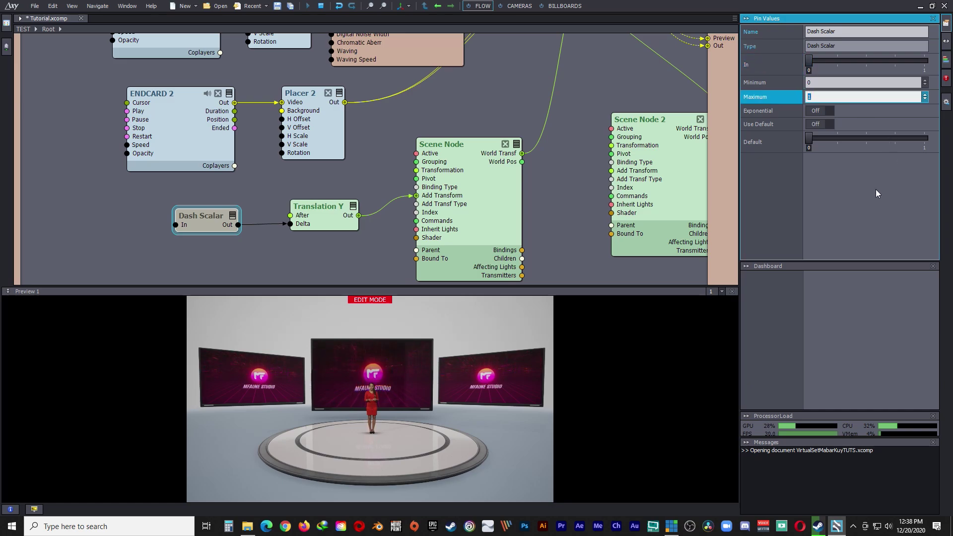
pyautogui.write('10')
pyautogui.moveTo(812, 62)
pyautogui.mouseDown()
pyautogui.moveTo(925, 63)
pyautogui.moveTo(810, 62)
pyautogui.mouseUp()
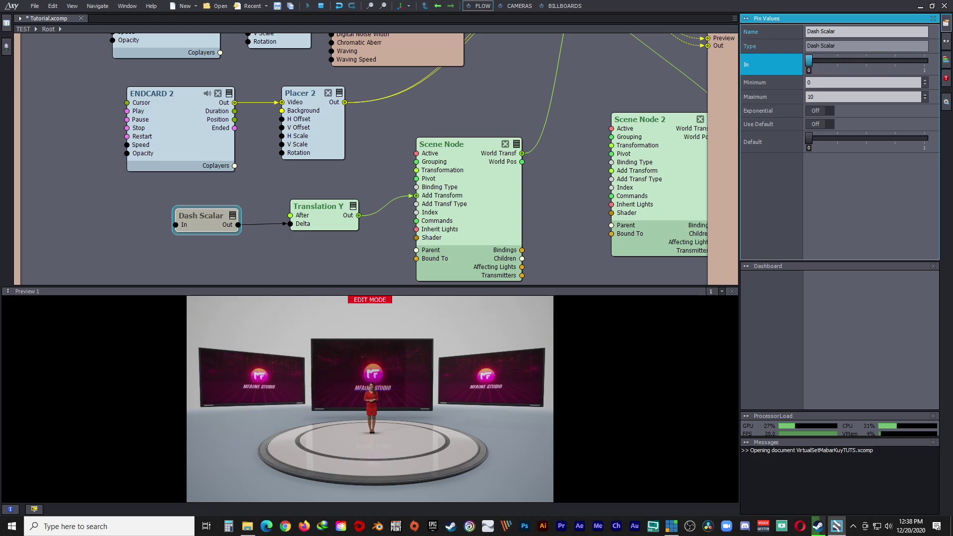
pyautogui.moveTo(809, 61)
pyautogui.mouseDown()
pyautogui.moveTo(925, 61)
pyautogui.moveTo(809, 61)
pyautogui.mouseUp()
pyautogui.moveTo(854, 60); pyautogui.dragTo(924, 61)
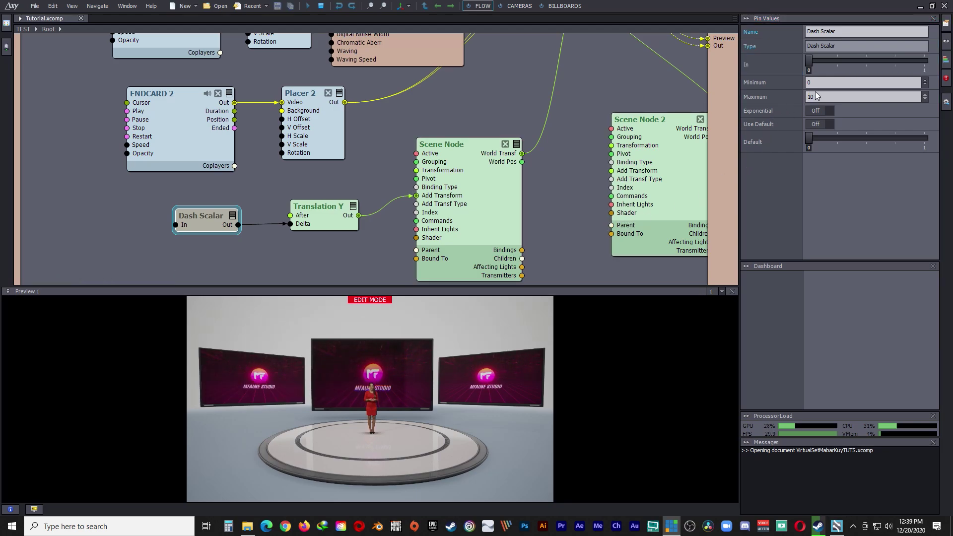
# Reverse the Dash Scalar's range with Minimum 10 and Maximum 0, and raise its In value to 1.
pyautogui.click(786, 100)
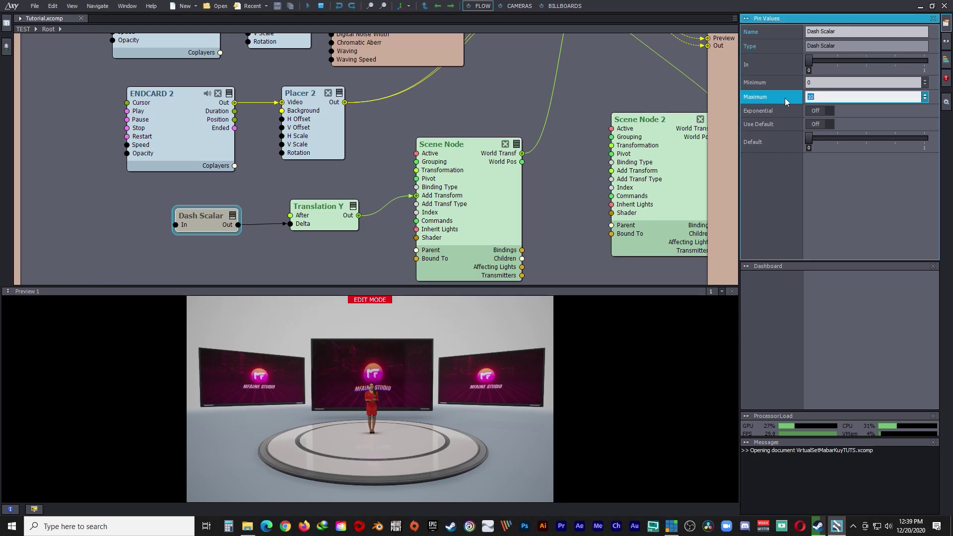
pyautogui.write('0')
pyautogui.press('Up')
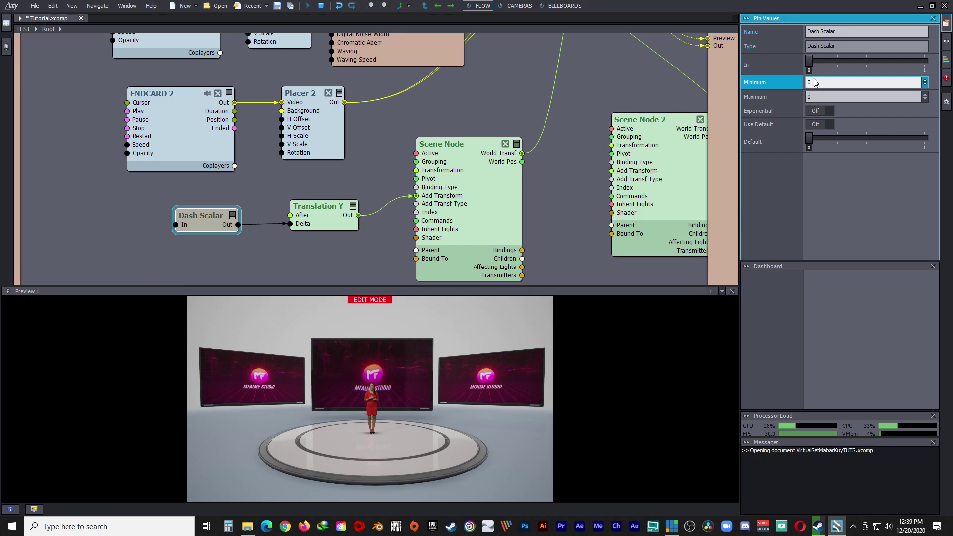
pyautogui.press('BackSpace')
pyautogui.write('1')
pyautogui.press('Return')
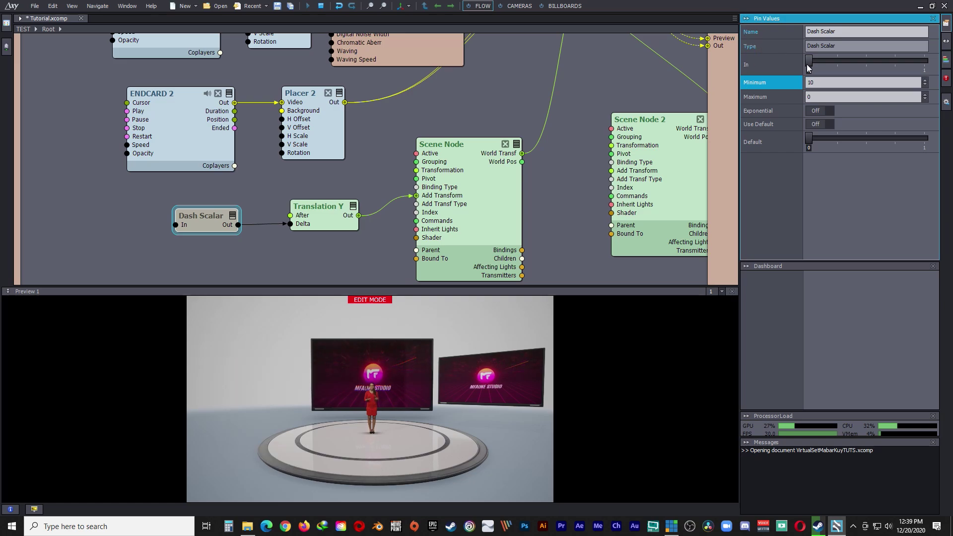
pyautogui.moveTo(810, 63); pyautogui.dragTo(925, 63)
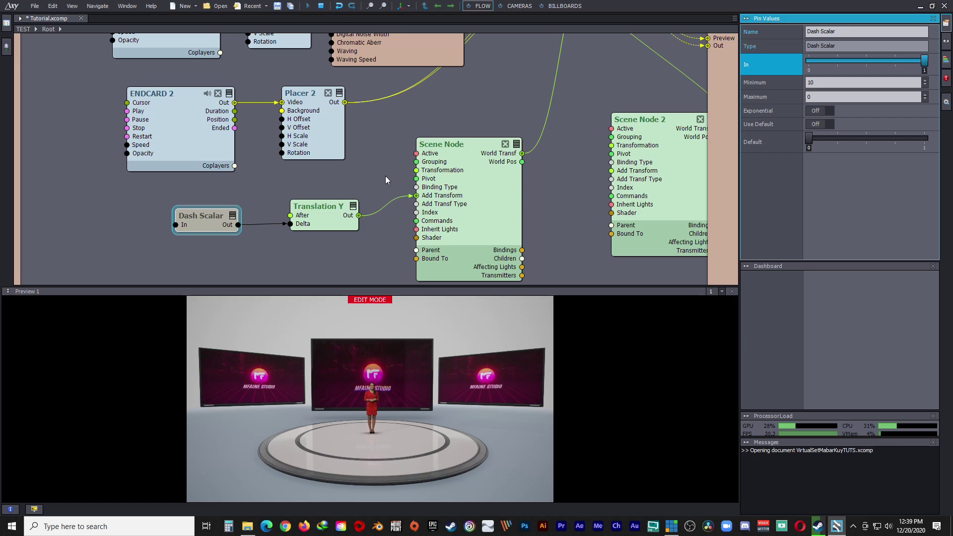
# Tidy the Dash Scalar's position, insert a Copy Logical module before it and connect Copy Logical's Out to the Dash Scalar's In.
pyautogui.moveTo(195, 211); pyautogui.dragTo(207, 209)
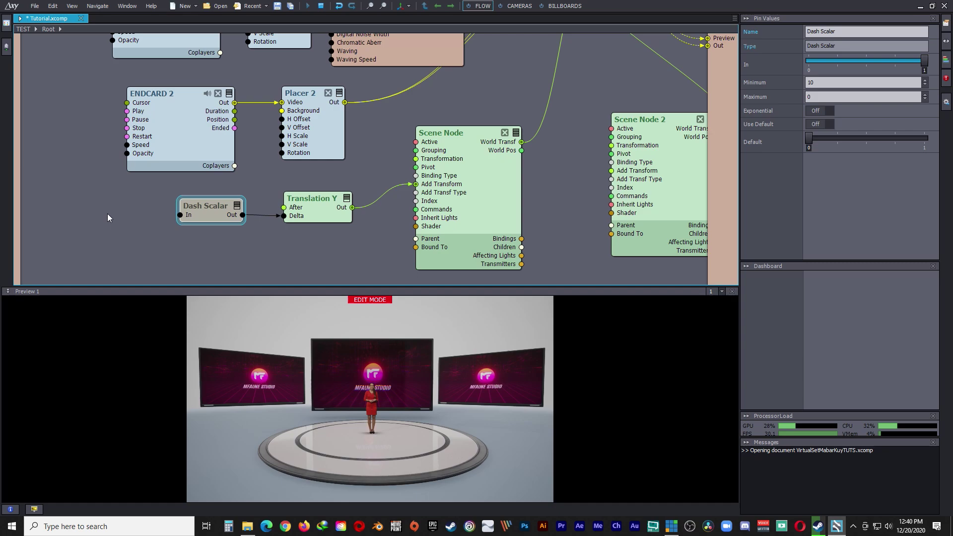
pyautogui.rightClick(107, 214)
pyautogui.click(144, 222)
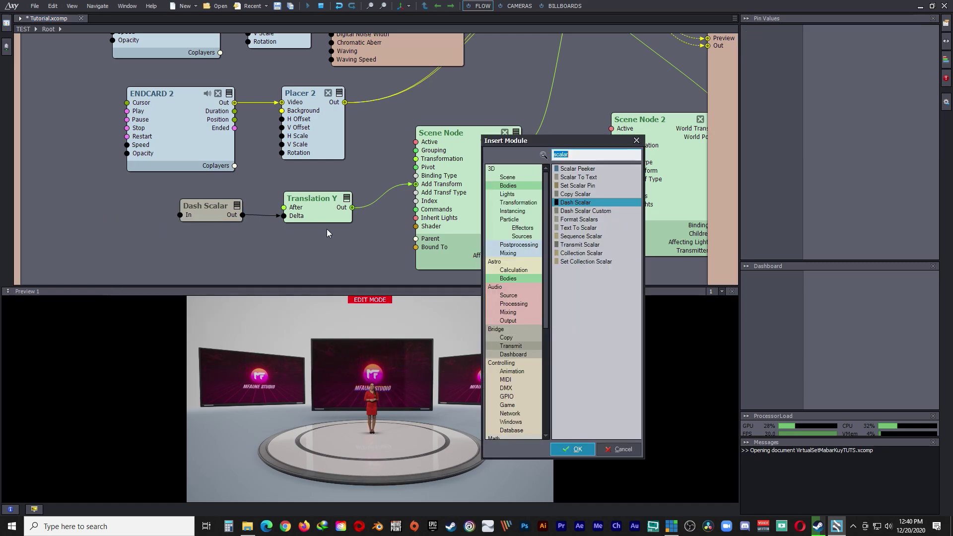
pyautogui.write('copy logic')
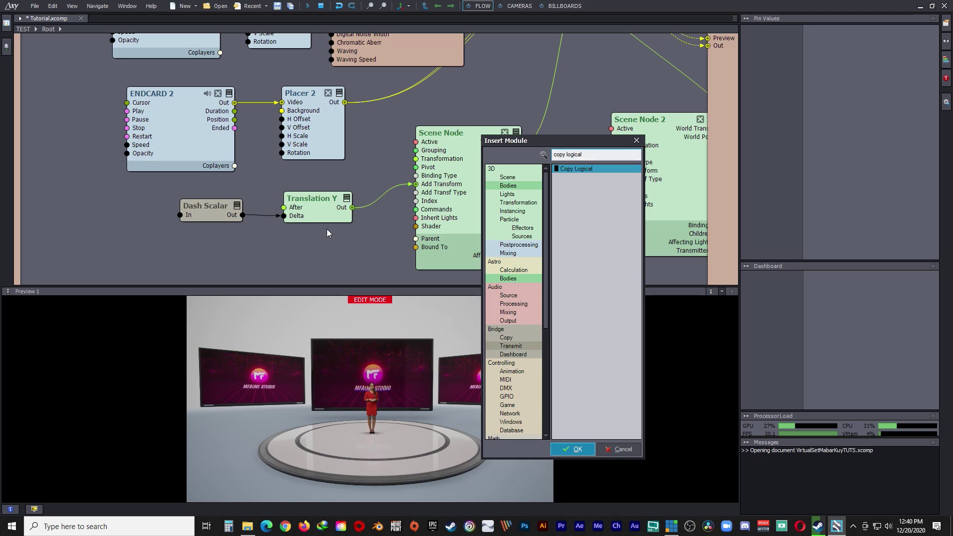
pyautogui.write('al')
pyautogui.click(576, 449)
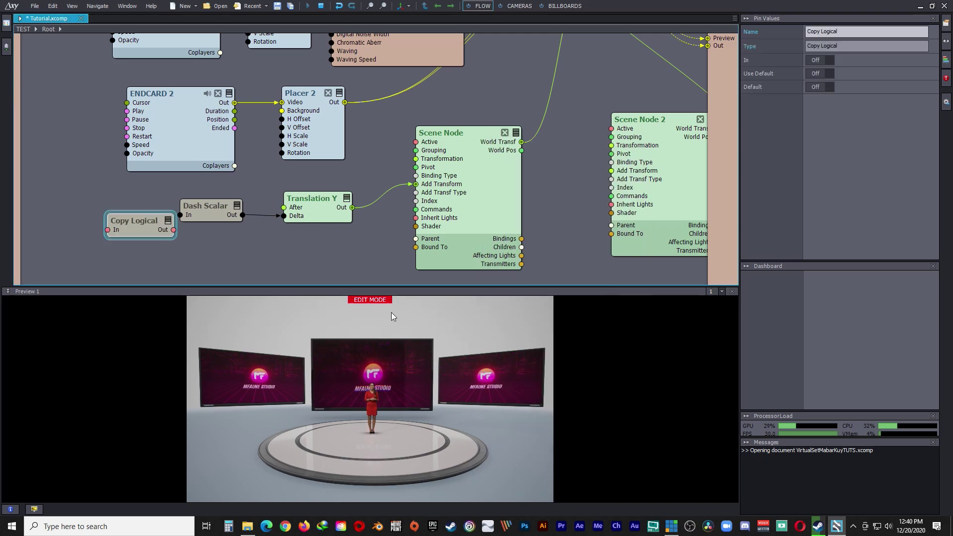
pyautogui.moveTo(143, 226); pyautogui.dragTo(182, 217)
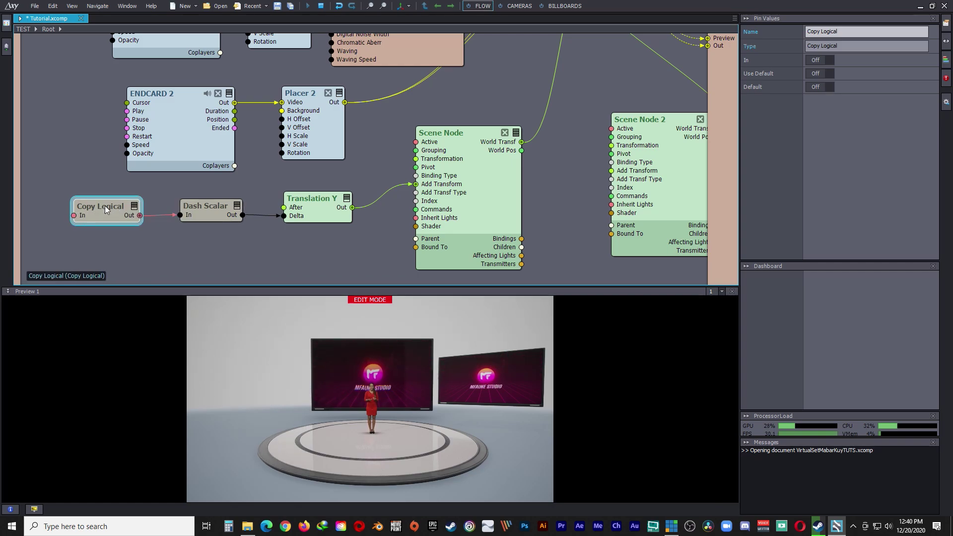
pyautogui.moveTo(105, 206); pyautogui.dragTo(94, 204)
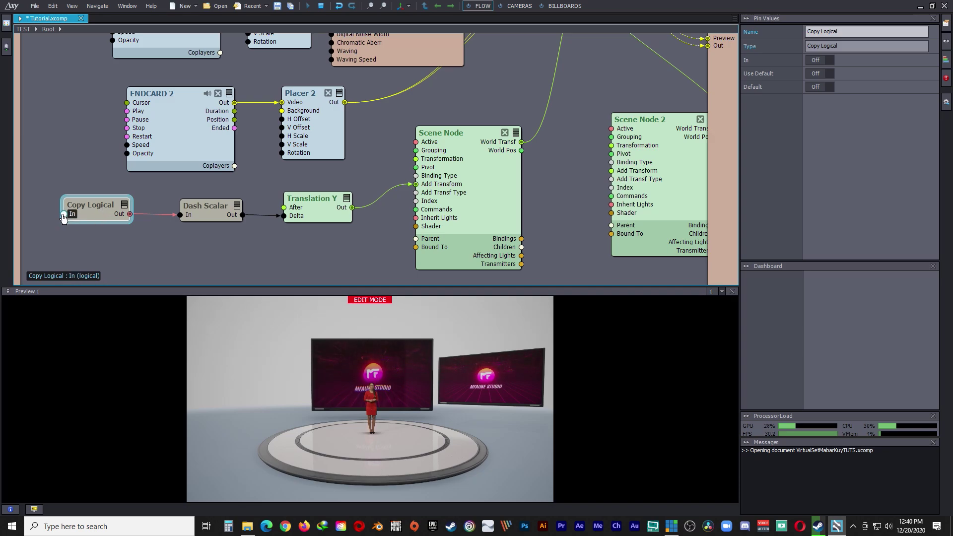
# Expose Copy Logical's In pin on the compound's input side under the name LEFT LCD.
pyautogui.moveTo(64, 215); pyautogui.dragTo(18, 47)
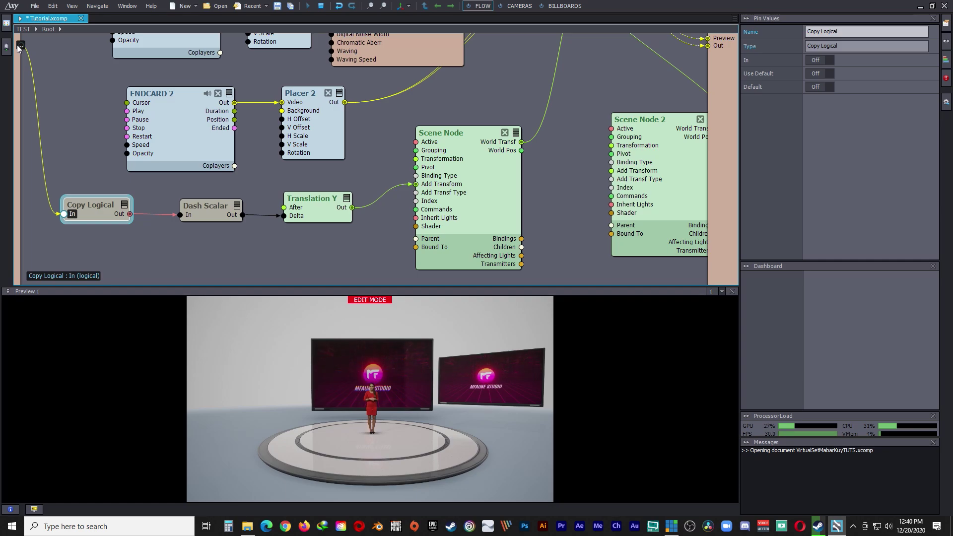
pyautogui.moveTo(19, 47); pyautogui.dragTo(19, 47)
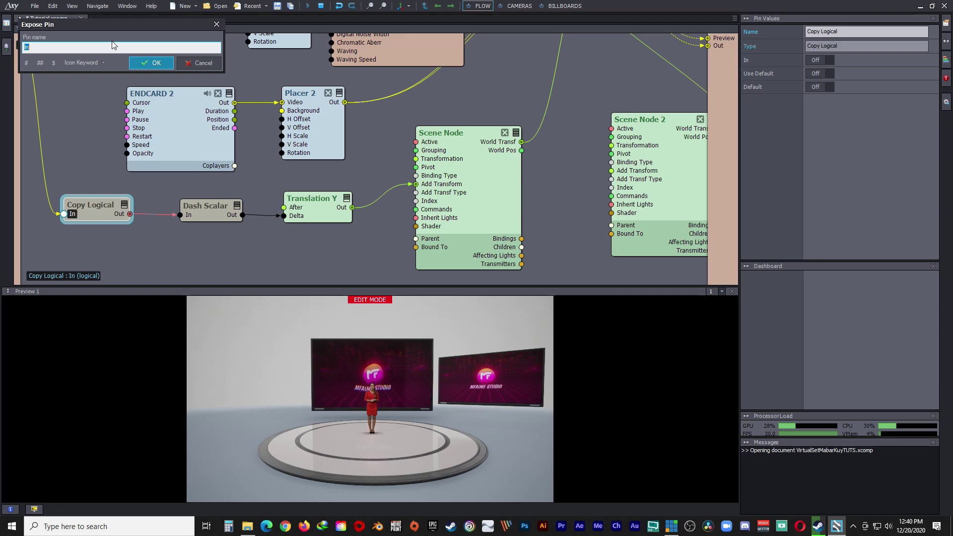
pyautogui.write('L')
pyautogui.press('BackSpace')
pyautogui.write('LEFT LCD')
pyautogui.click(154, 64)
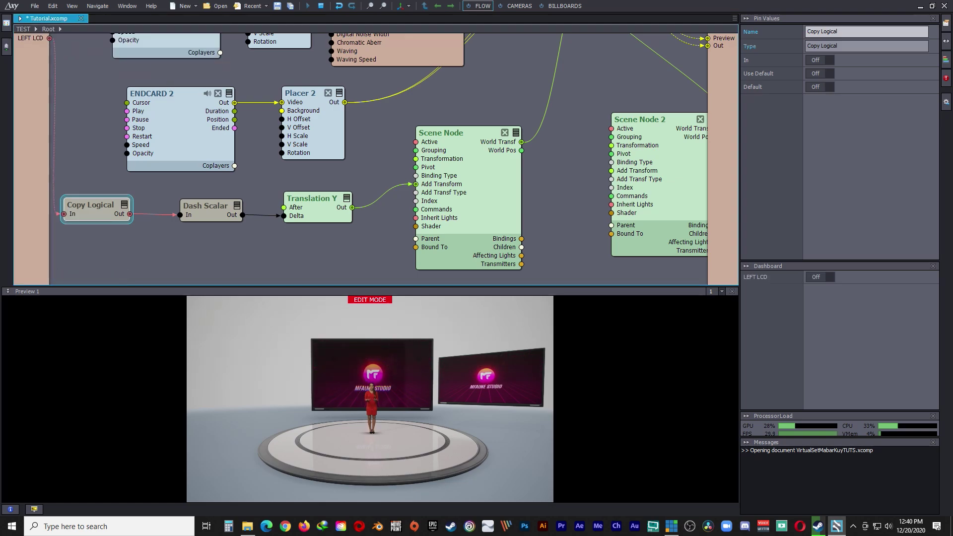
# Switch LEFT LCD on and off several times to test the left screen's appearance, leaving it on.
pyautogui.click(816, 276)
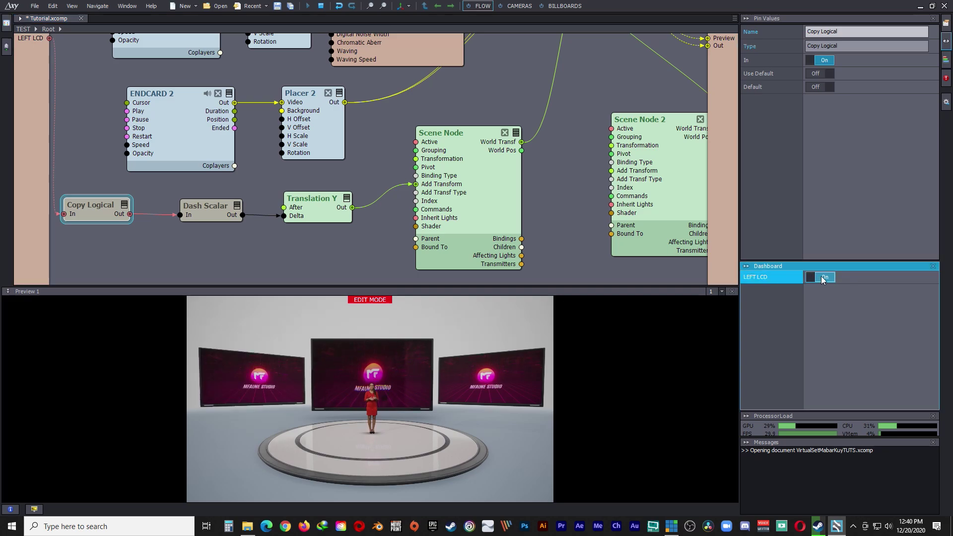
pyautogui.click(822, 279)
pyautogui.click(823, 279)
pyautogui.click(823, 279)
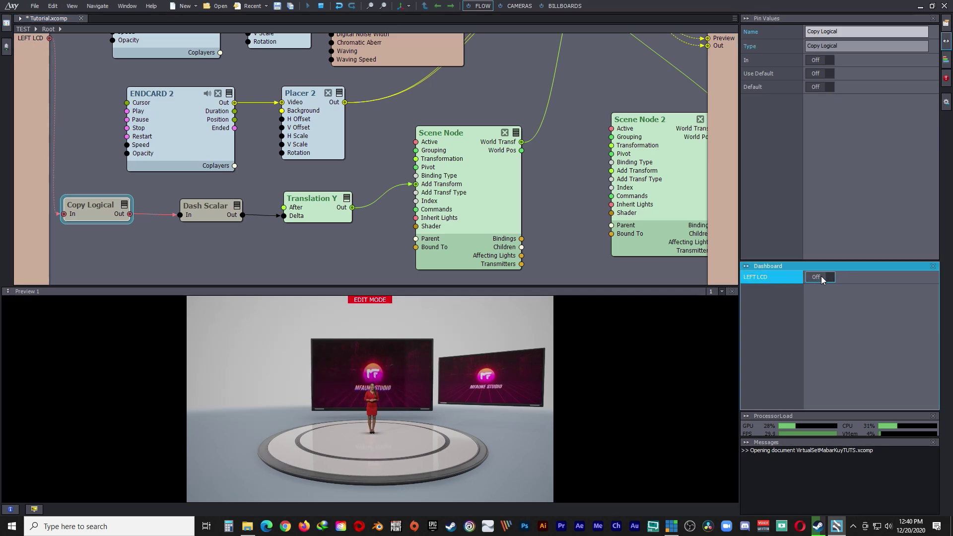
pyautogui.click(822, 279)
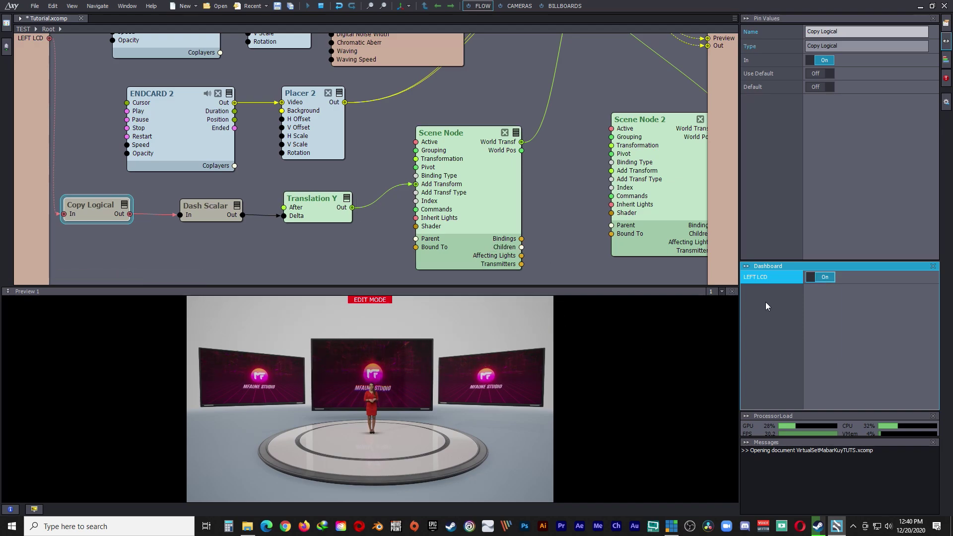
pyautogui.click(820, 279)
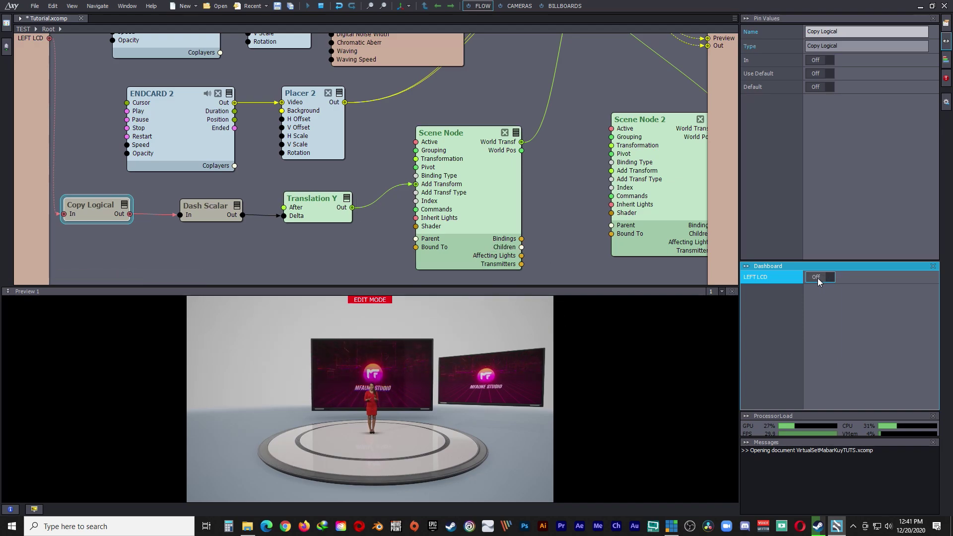
pyautogui.click(820, 279)
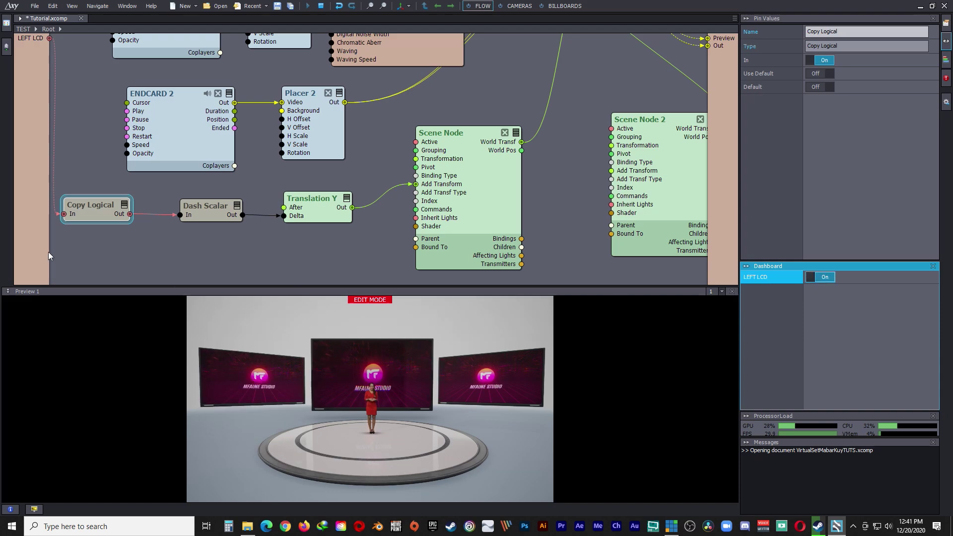
# Review the Dash Scalar's range while toggling LEFT LCD to check how the left screen moves between its two positions.
pyautogui.moveTo(82, 204); pyautogui.dragTo(100, 206)
pyautogui.click(214, 205)
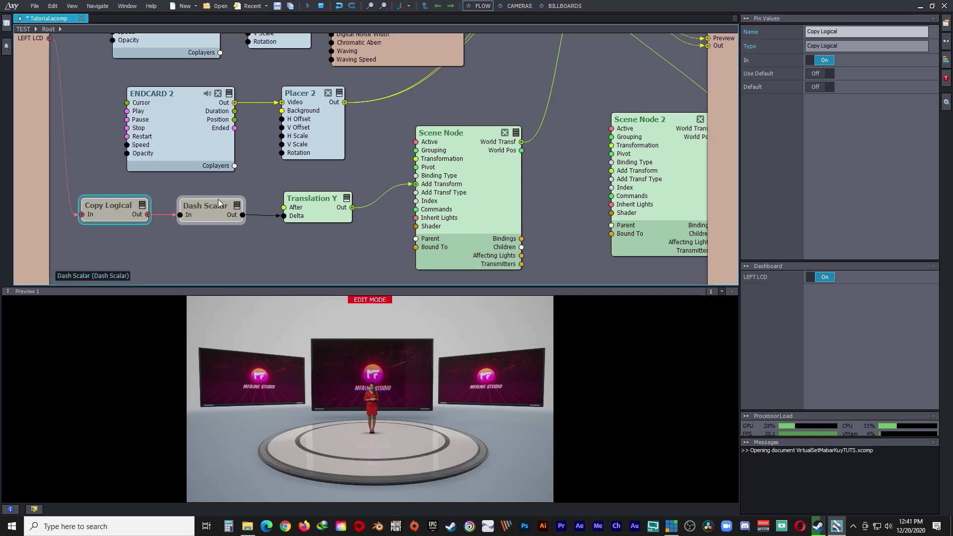
pyautogui.click(826, 280)
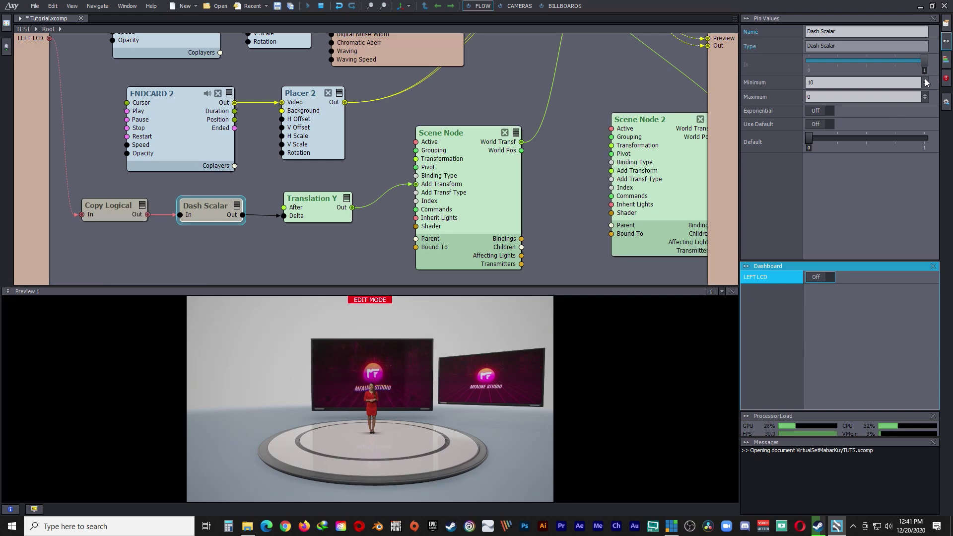
pyautogui.click(816, 278)
pyautogui.click(817, 278)
pyautogui.click(816, 278)
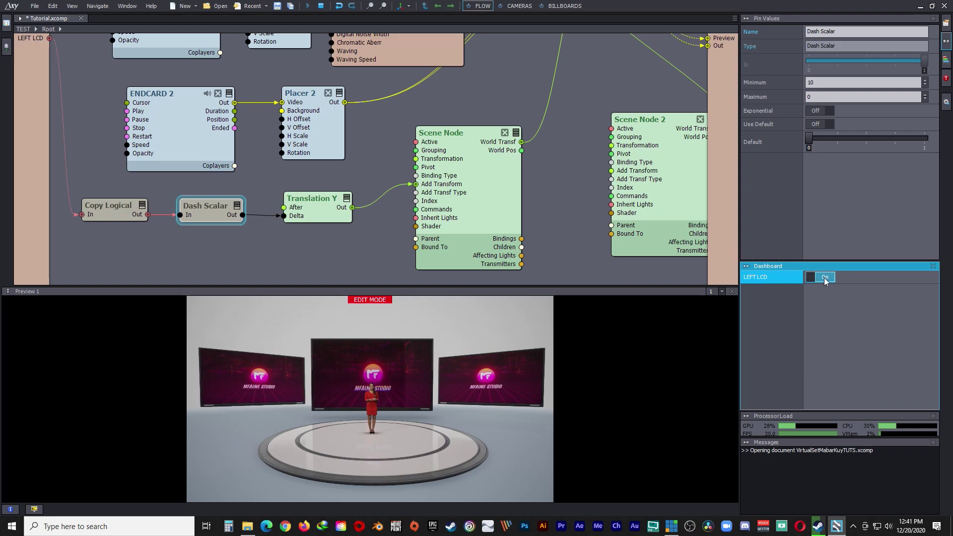
# Make room between the Copy Logical and Dash Scalar modules and insert a Smooth module.
pyautogui.moveTo(115, 208); pyautogui.dragTo(102, 208)
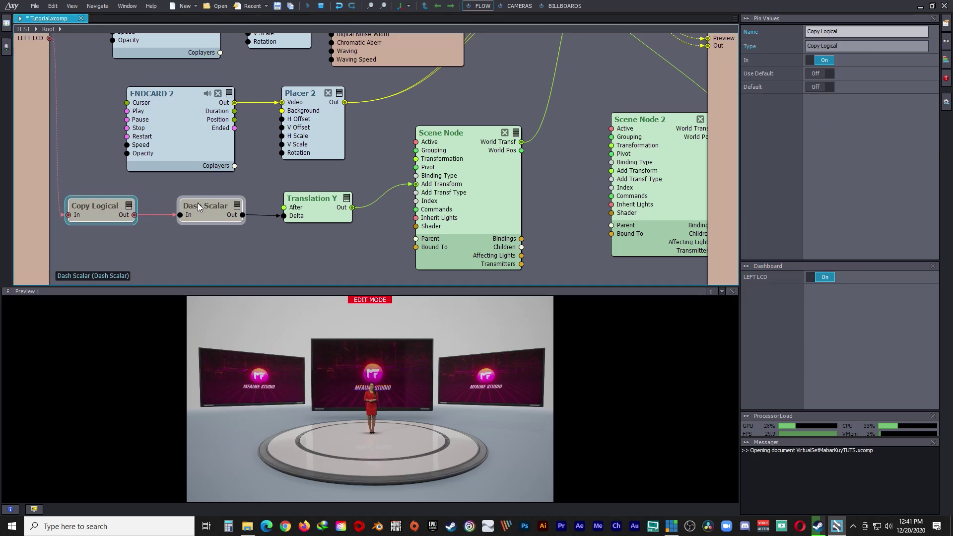
pyautogui.moveTo(198, 205)
pyautogui.mouseDown()
pyautogui.moveTo(222, 200)
pyautogui.moveTo(213, 204)
pyautogui.mouseUp()
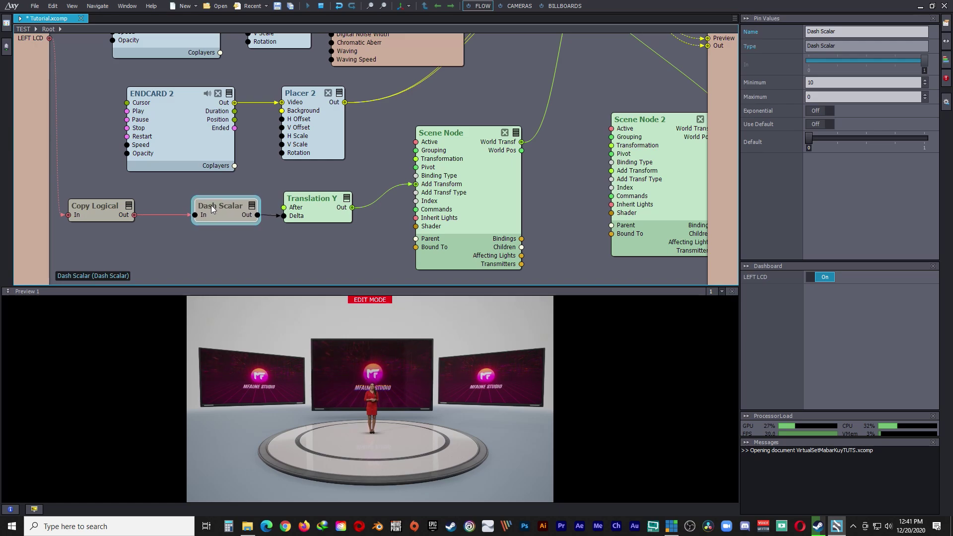
pyautogui.rightClick(211, 254)
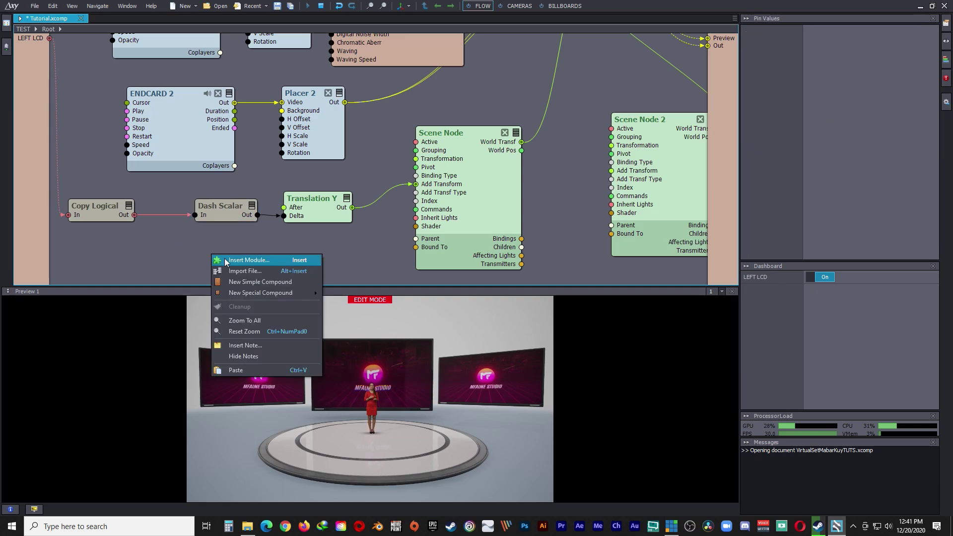
pyautogui.click(249, 260)
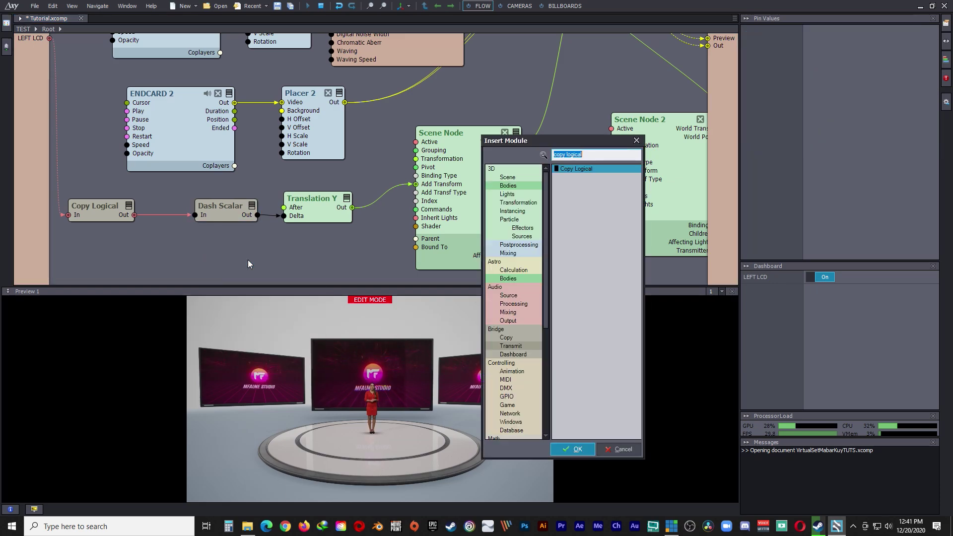
pyautogui.write('smott')
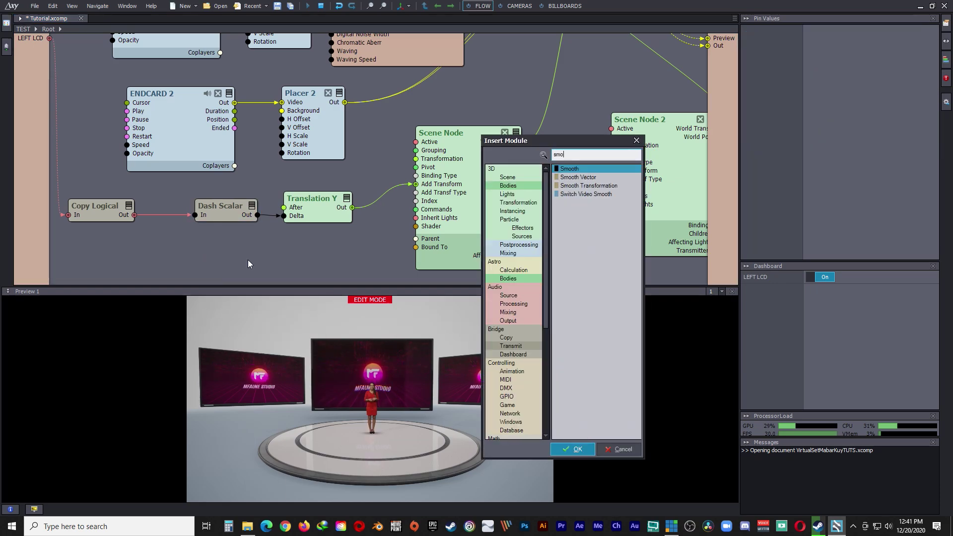
pyautogui.press('BackSpace')
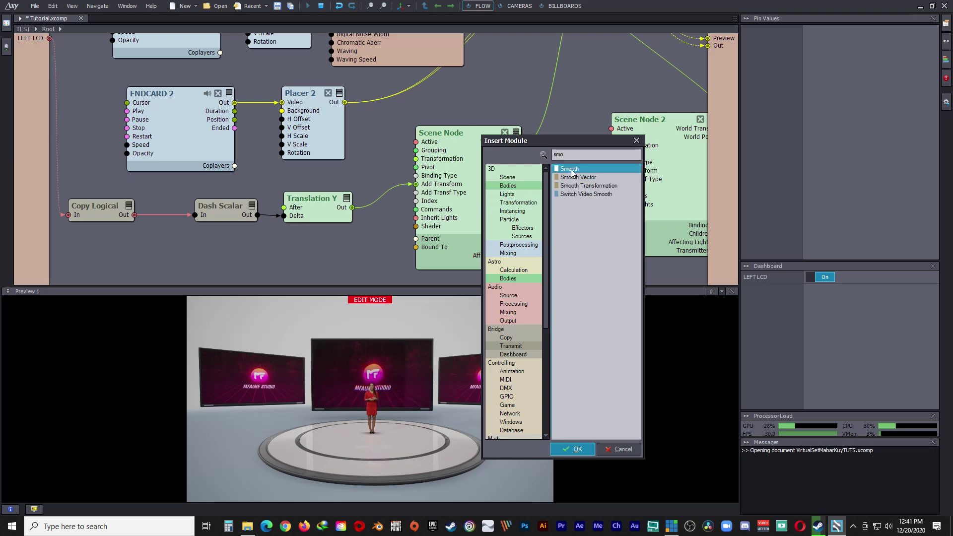
pyautogui.click(573, 449)
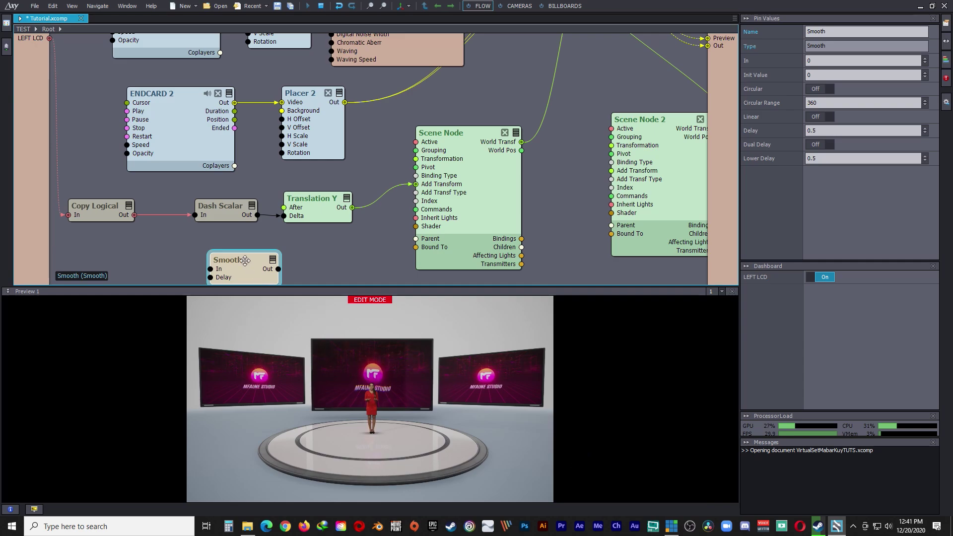
# Splice the Smooth module between Copy Logical and Dash Scalar using its In and Out pins, and align the modules in a row.
pyautogui.moveTo(245, 260); pyautogui.dragTo(168, 246)
pyautogui.moveTo(97, 207); pyautogui.dragTo(67, 208)
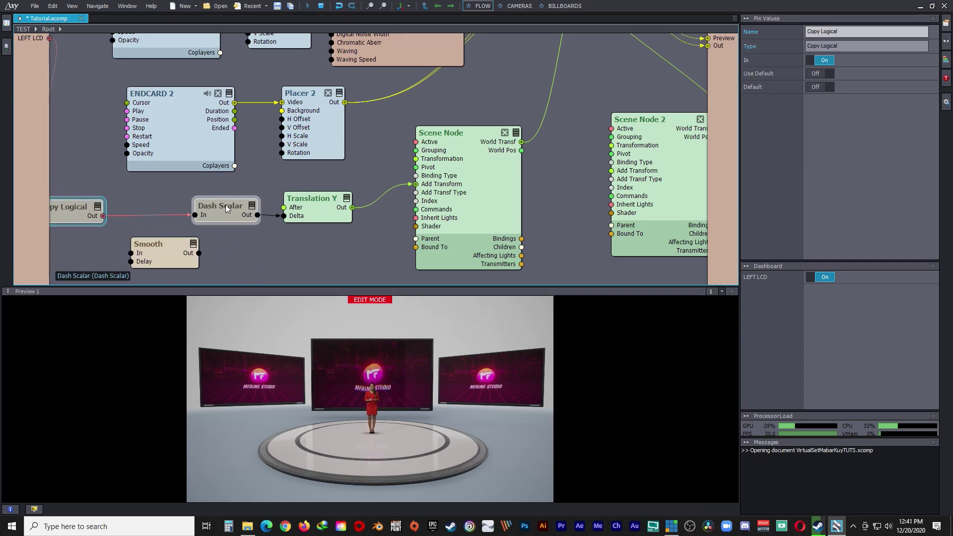
pyautogui.moveTo(226, 208); pyautogui.dragTo(244, 211)
pyautogui.moveTo(163, 251); pyautogui.dragTo(151, 222)
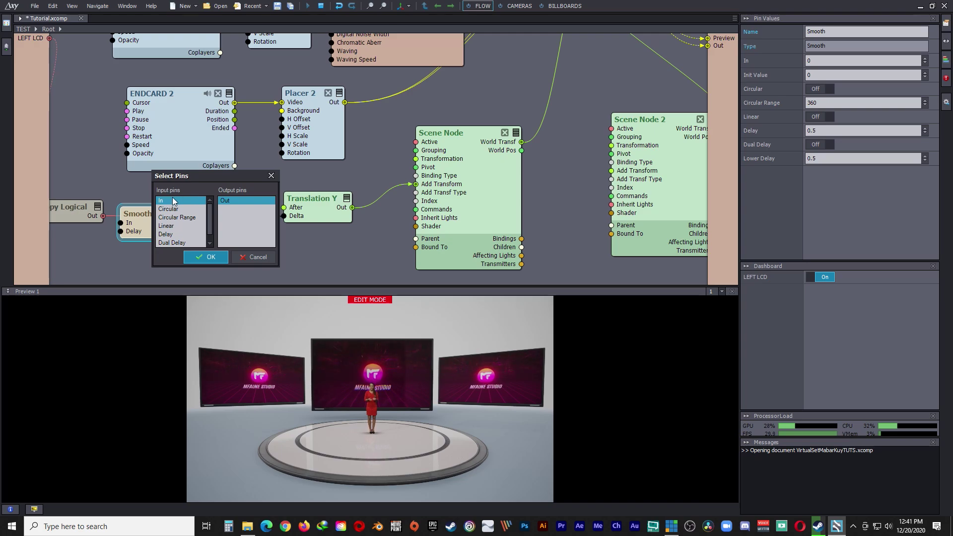
pyautogui.click(206, 258)
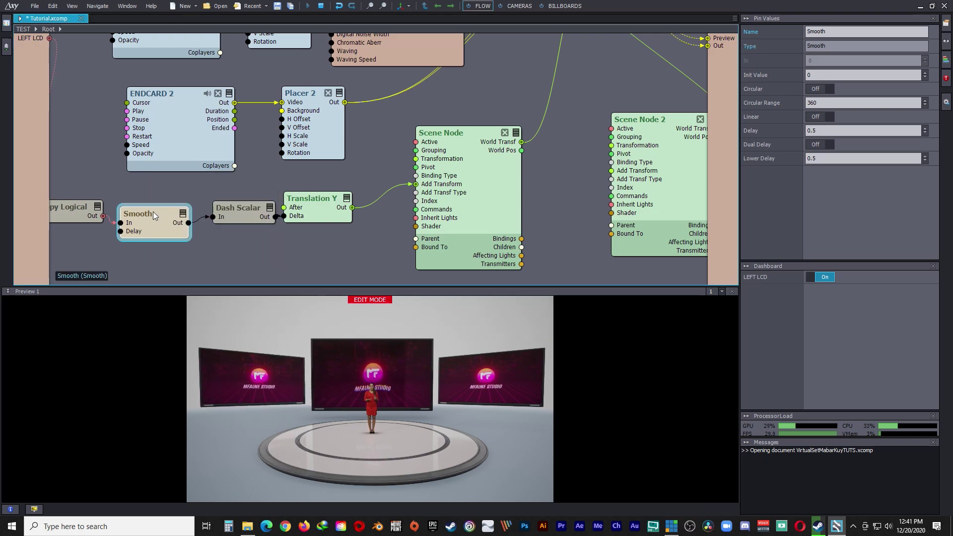
pyautogui.moveTo(156, 217); pyautogui.dragTo(156, 212)
pyautogui.moveTo(75, 206); pyautogui.dragTo(65, 207)
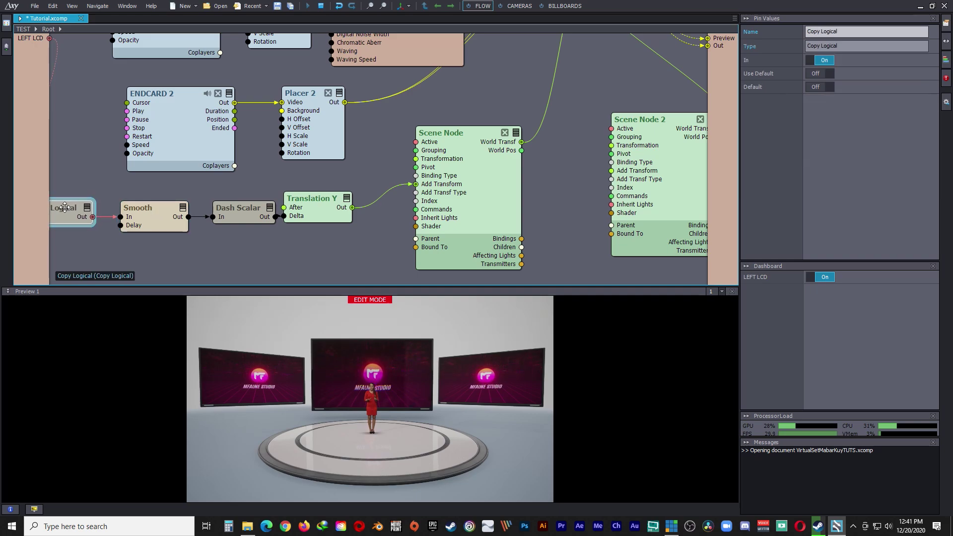
# Switch LEFT LCD off and back on to test the smoothed movement of the left screen.
pyautogui.click(143, 208)
pyautogui.scroll(-2, 156, 221)
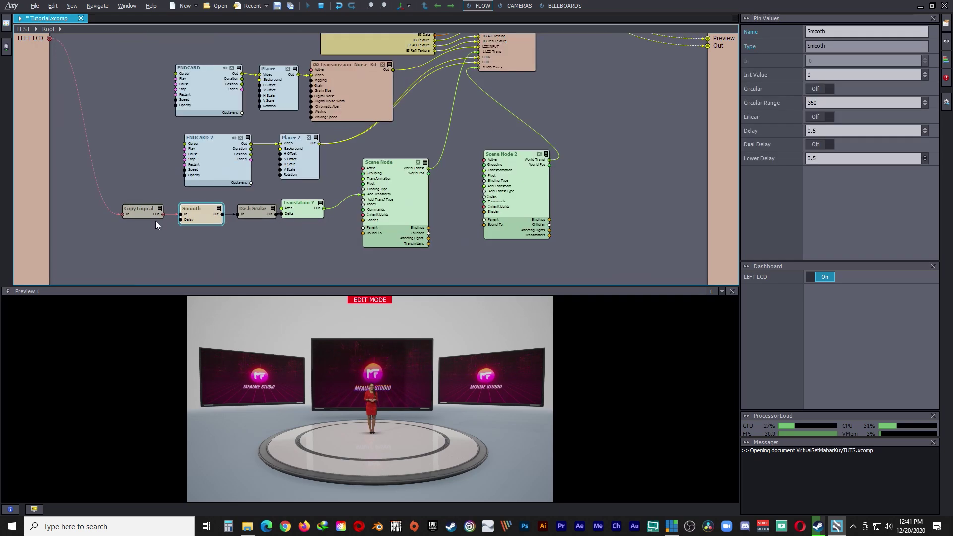
pyautogui.scroll(3, 154, 221)
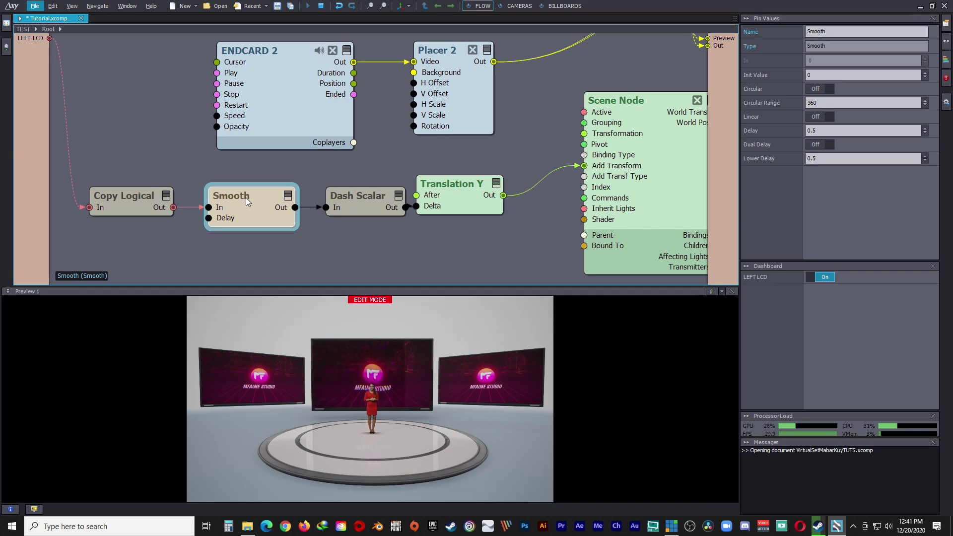
pyautogui.click(828, 277)
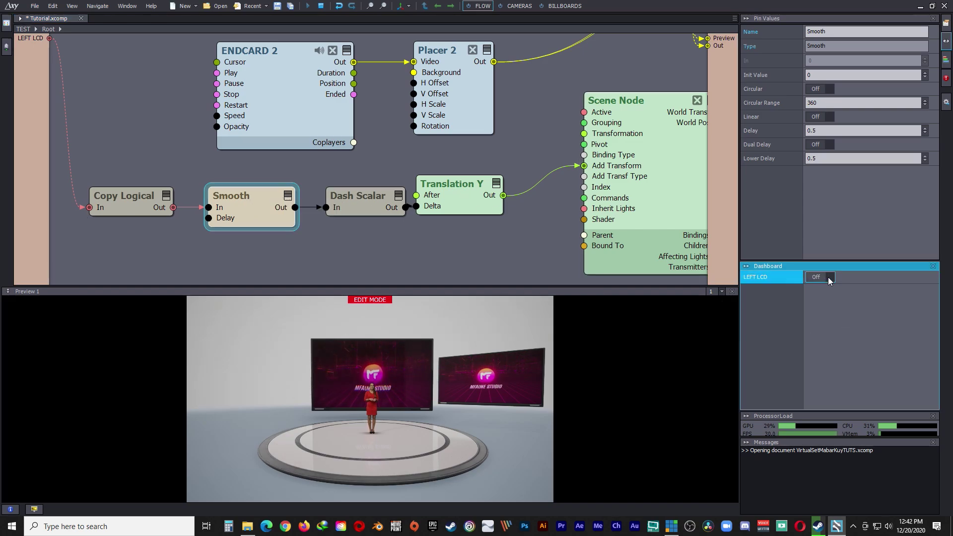
pyautogui.click(820, 277)
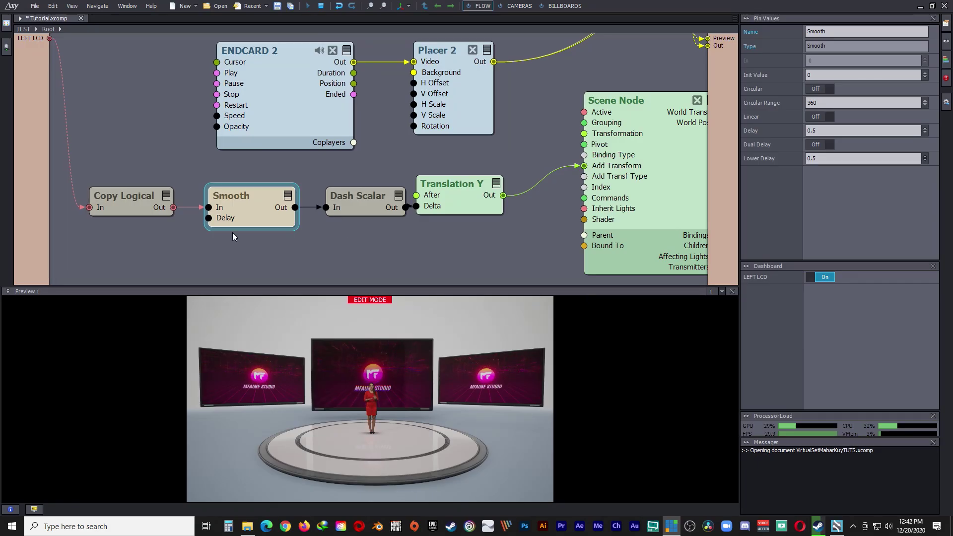
# Move the Scene Node 2 module directly beneath Scene Node.
pyautogui.scroll(-2, 233, 237)
pyautogui.rightClick(316, 248)
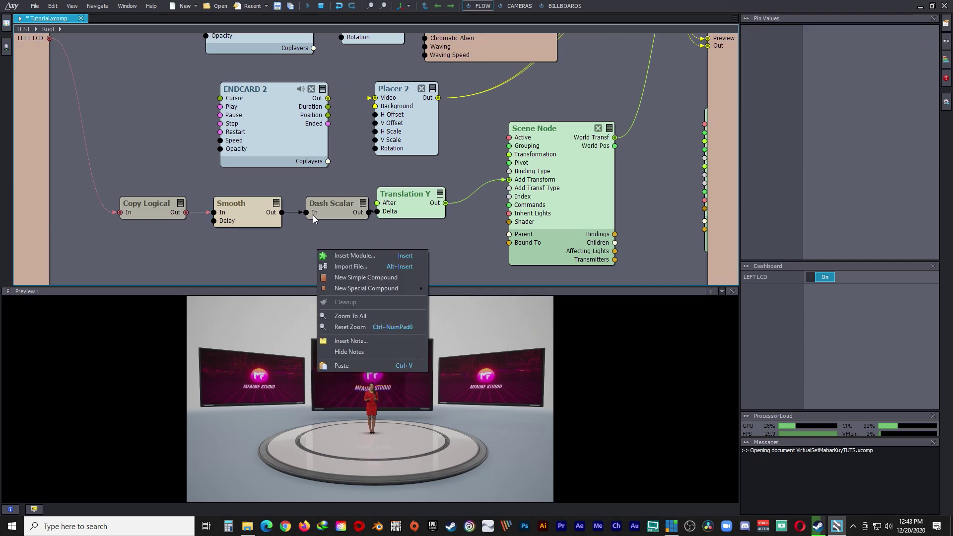
pyautogui.click(313, 239)
pyautogui.scroll(-2, 363, 240)
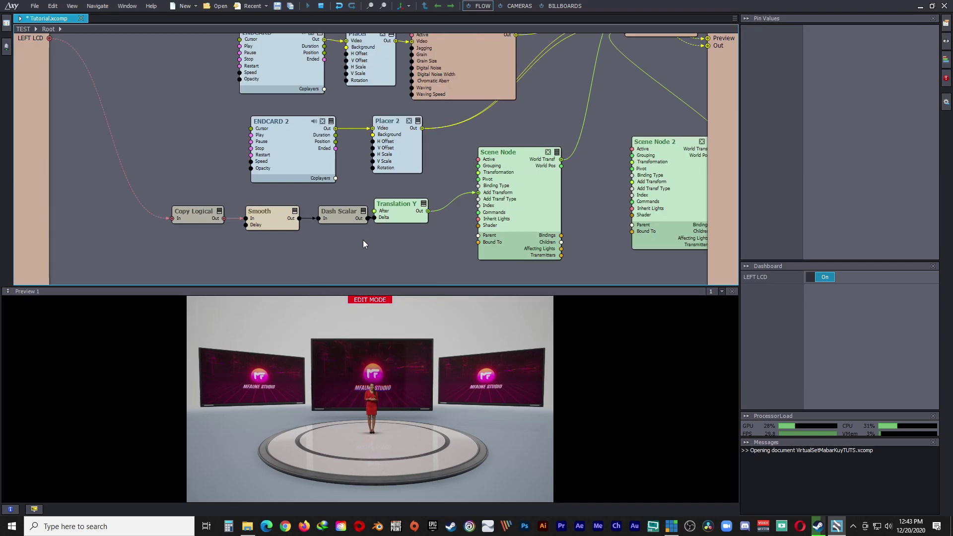
pyautogui.moveTo(363, 240); pyautogui.dragTo(343, 163, button='middle')
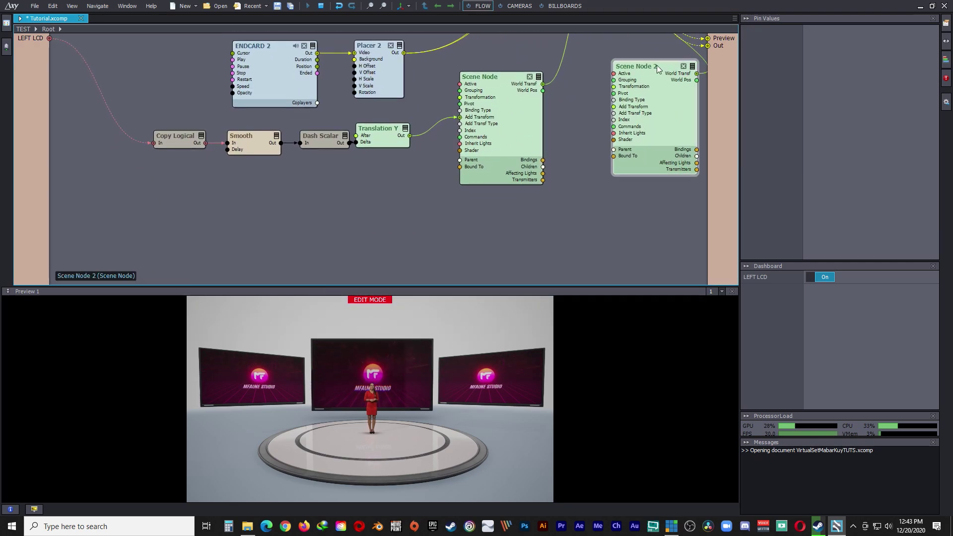
pyautogui.moveTo(663, 66); pyautogui.dragTo(512, 203)
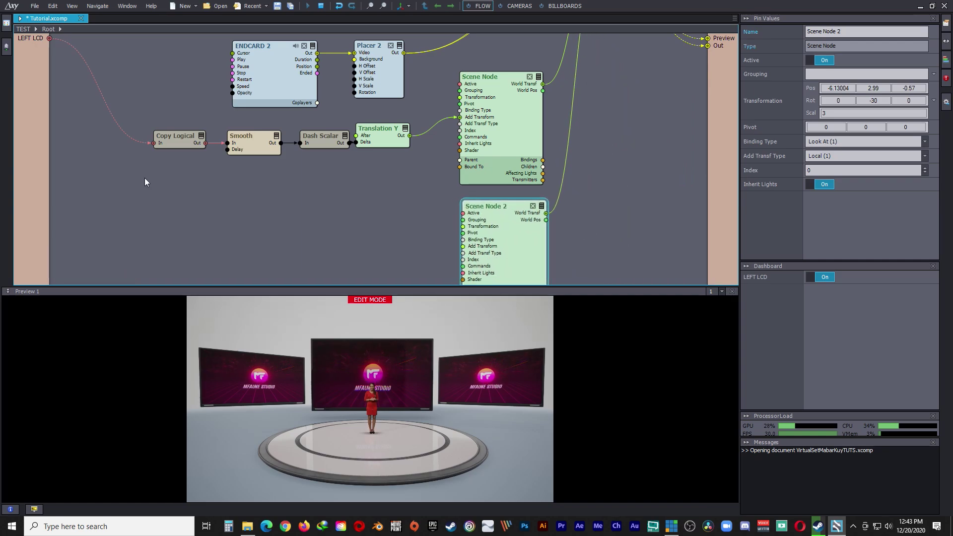
# Duplicate the Copy Logical, Smooth, Dash Scalar and Translation Y chain and place the copy beside Scene Node 2.
pyautogui.moveTo(144, 177); pyautogui.dragTo(382, 123)
pyautogui.hotkey('ctrl', 'c')
pyautogui.hotkey('ctrl', 'v')
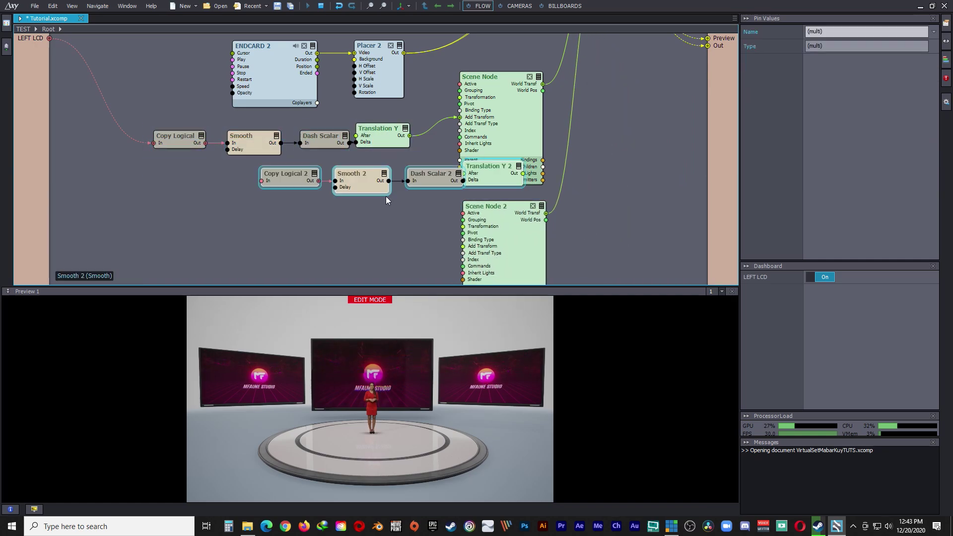
pyautogui.moveTo(424, 177); pyautogui.dragTo(311, 242)
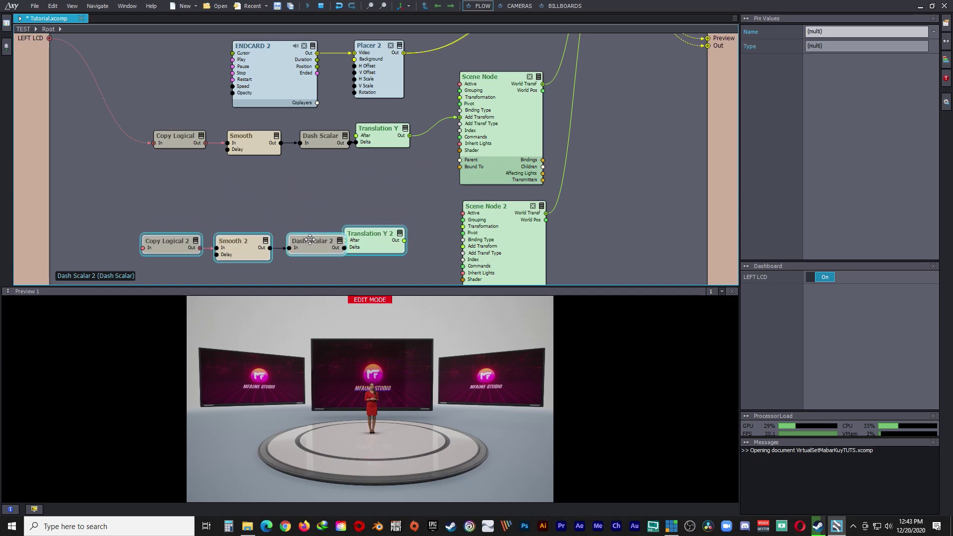
# Connect Translation Y 2's Out to Scene Node 2's Add Transform and space out the duplicated modules.
pyautogui.moveTo(404, 243); pyautogui.dragTo(466, 252)
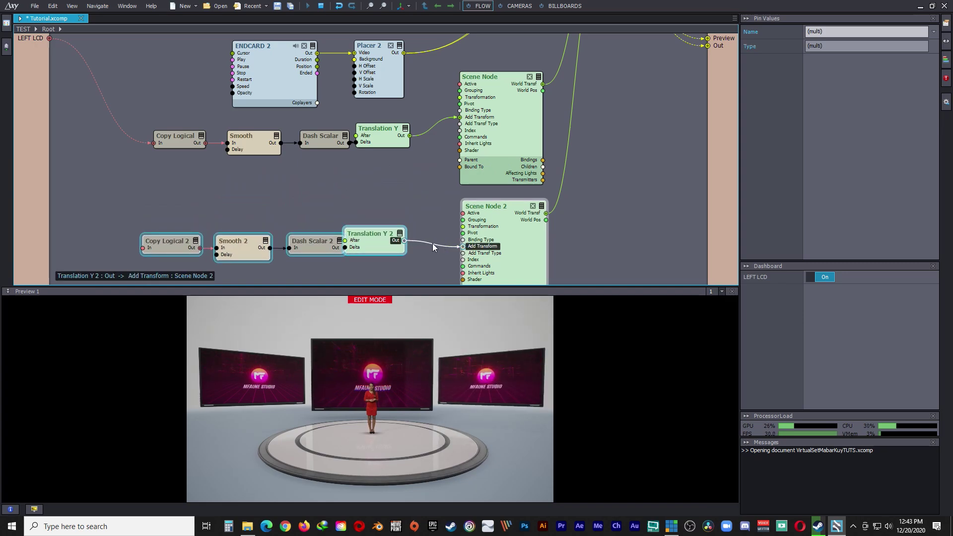
pyautogui.moveTo(342, 240); pyautogui.dragTo(244, 231)
pyautogui.click(318, 218)
pyautogui.click(164, 236)
# Expose Copy Logical 2's In pin on the compound's input side under the name RIGHT LCD.
pyautogui.moveTo(165, 238); pyautogui.dragTo(33, 56)
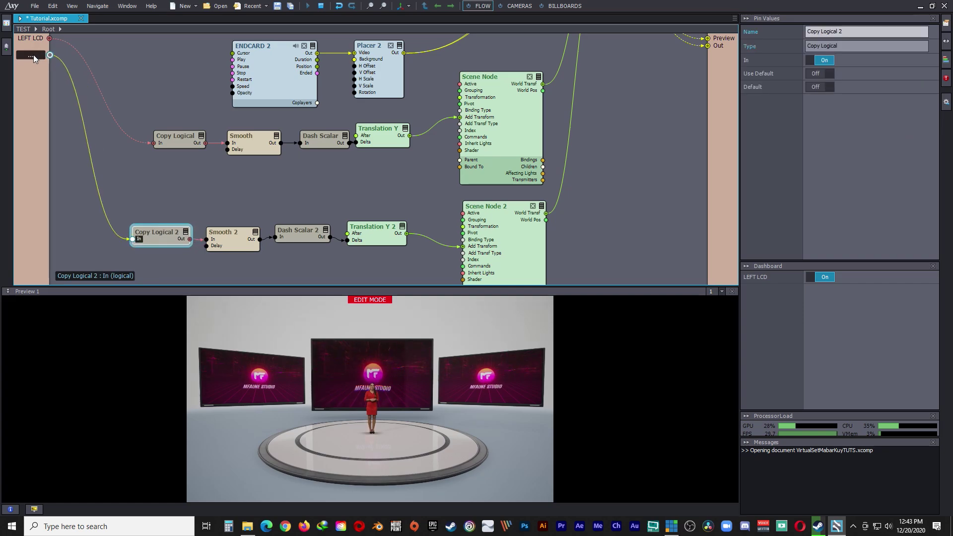
pyautogui.click(34, 55)
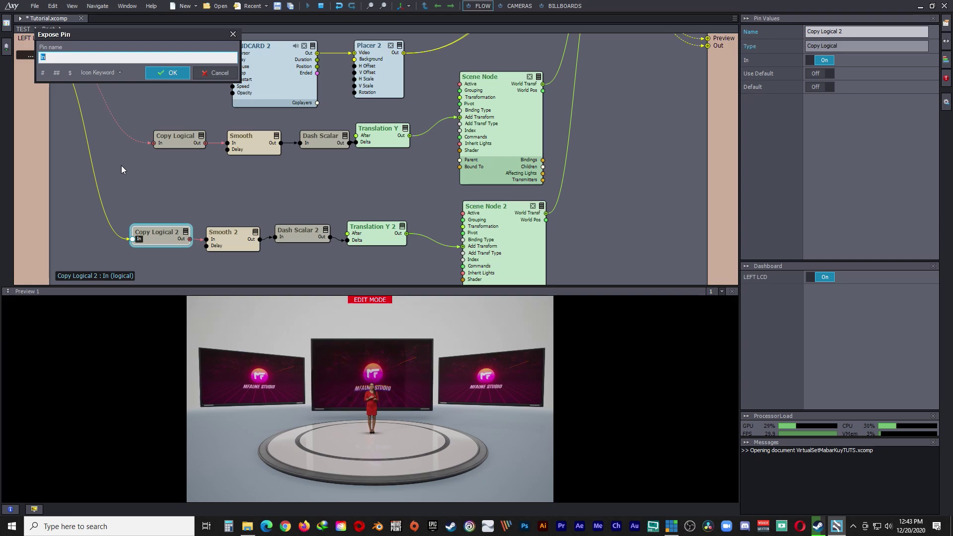
pyautogui.write('RIGHT LCD')
pyautogui.click(168, 73)
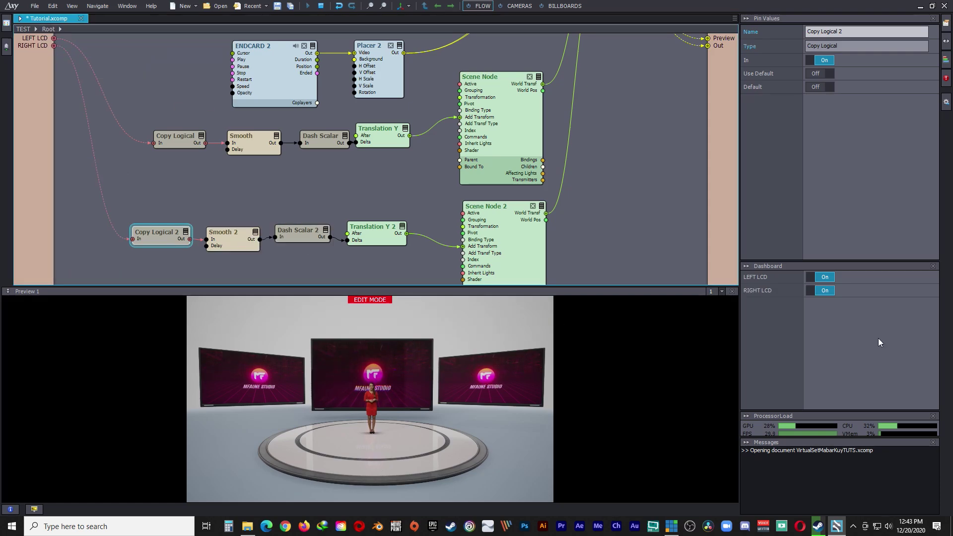
# Toggle RIGHT LCD and LEFT LCD to test both side screens' movement, leaving both switches on.
pyautogui.click(823, 291)
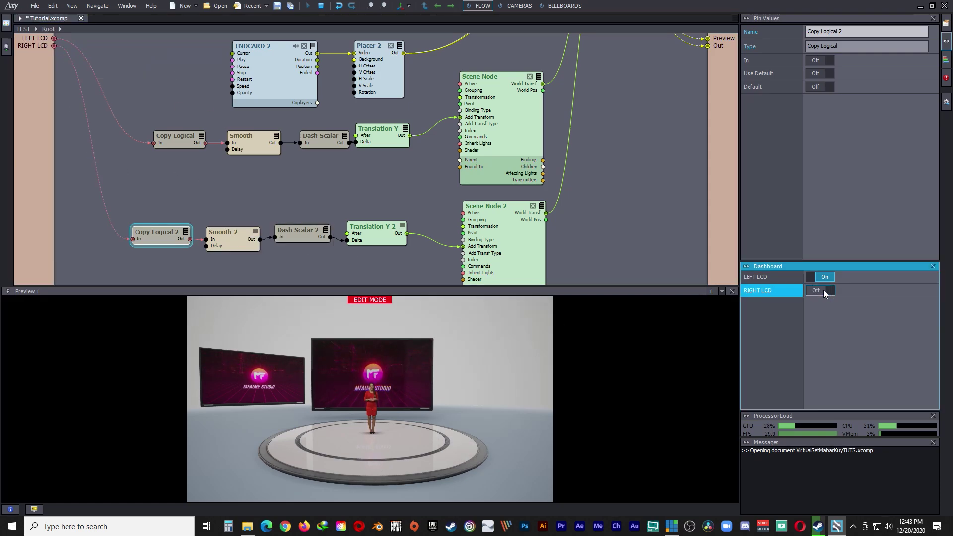
pyautogui.click(822, 292)
pyautogui.click(828, 279)
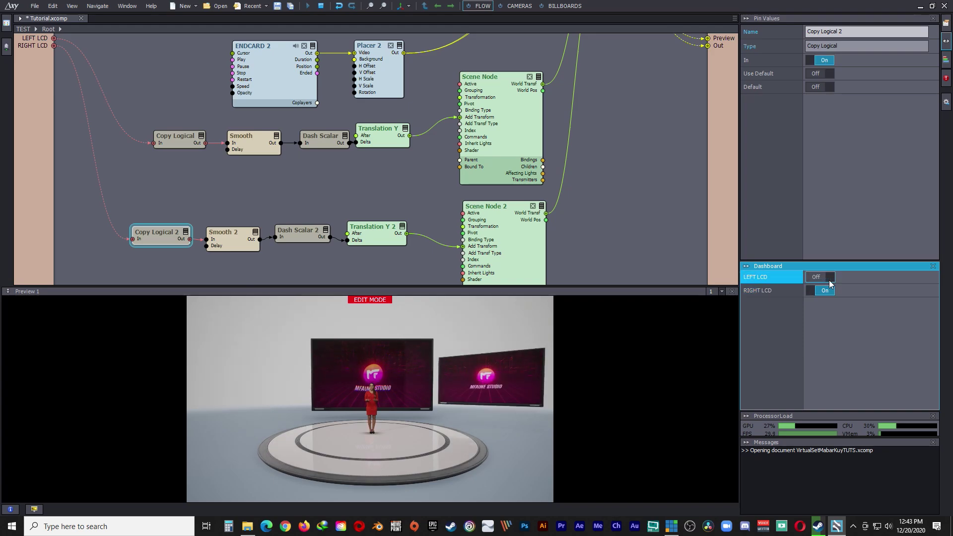
pyautogui.click(824, 290)
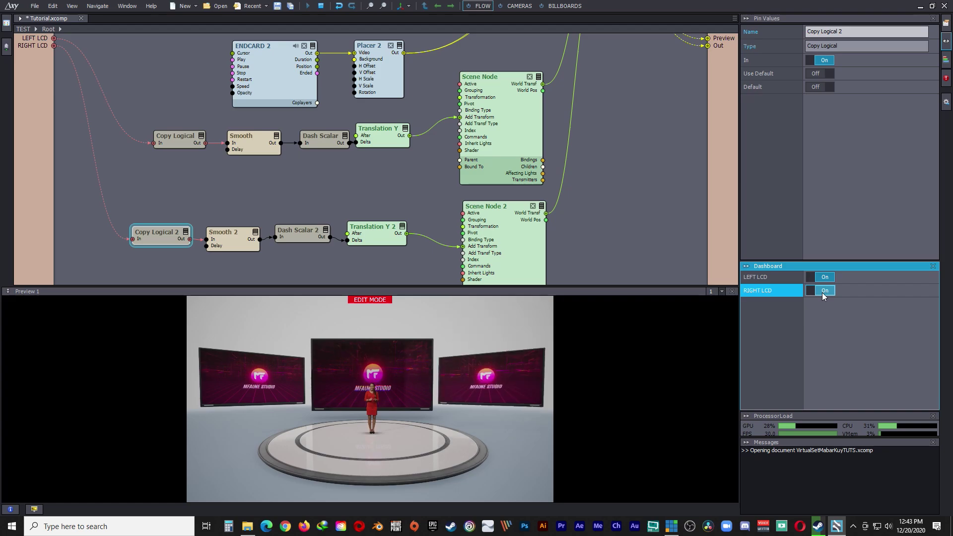
pyautogui.scroll(-1, 413, 222)
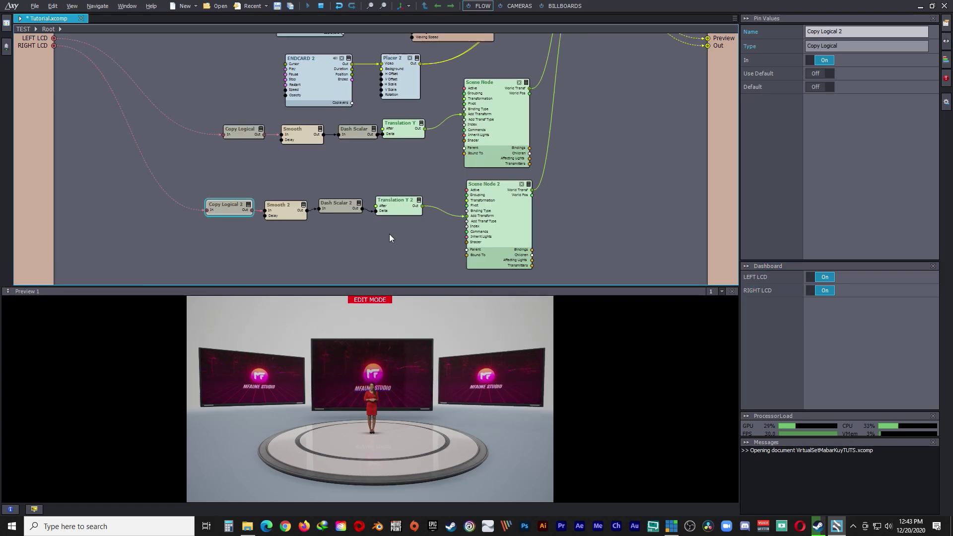
pyautogui.scroll(-2, 353, 106)
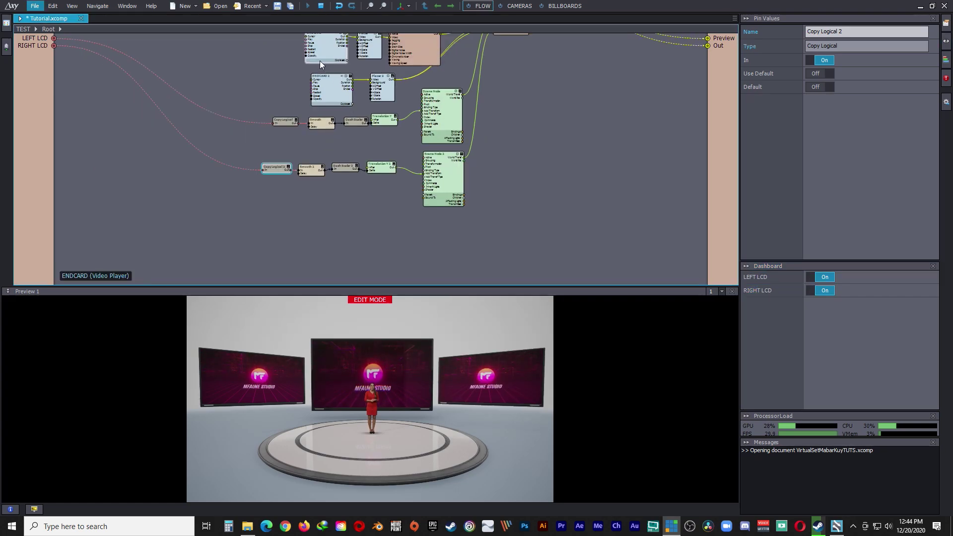
pyautogui.scroll(2, 319, 61)
pyautogui.scroll(2, 355, 75)
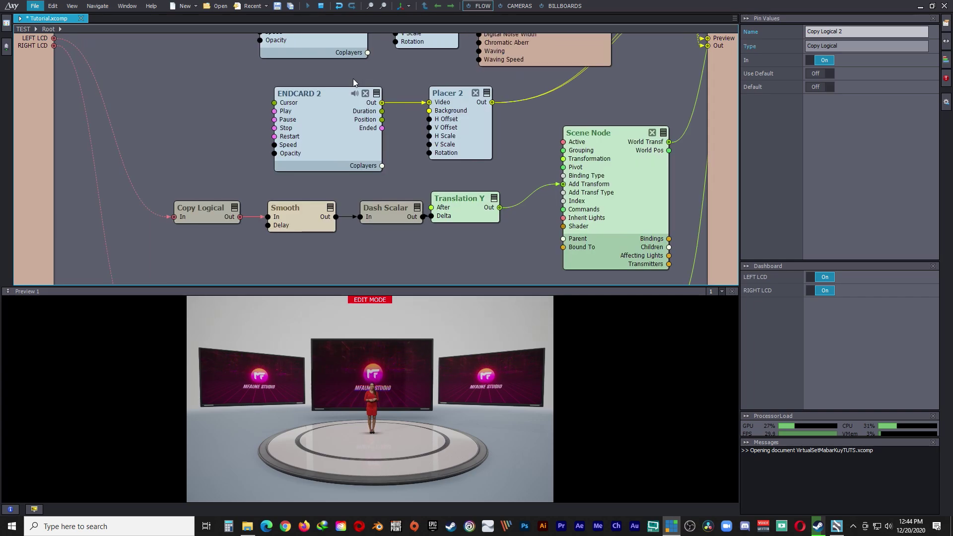
pyautogui.rightClick(576, 96)
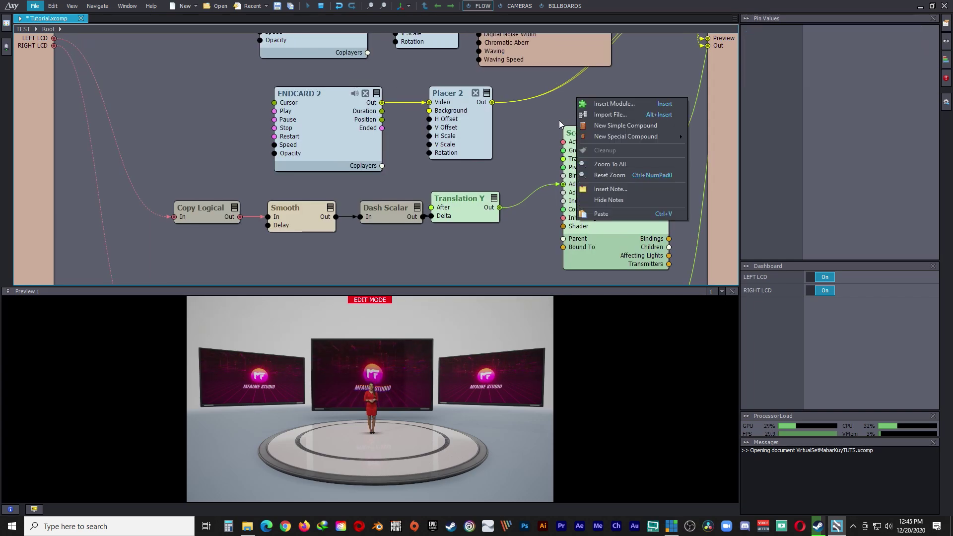
pyautogui.click(548, 116)
pyautogui.moveTo(606, 86); pyautogui.dragTo(478, 201)
pyautogui.moveTo(593, 107); pyautogui.dragTo(521, 186, button='right')
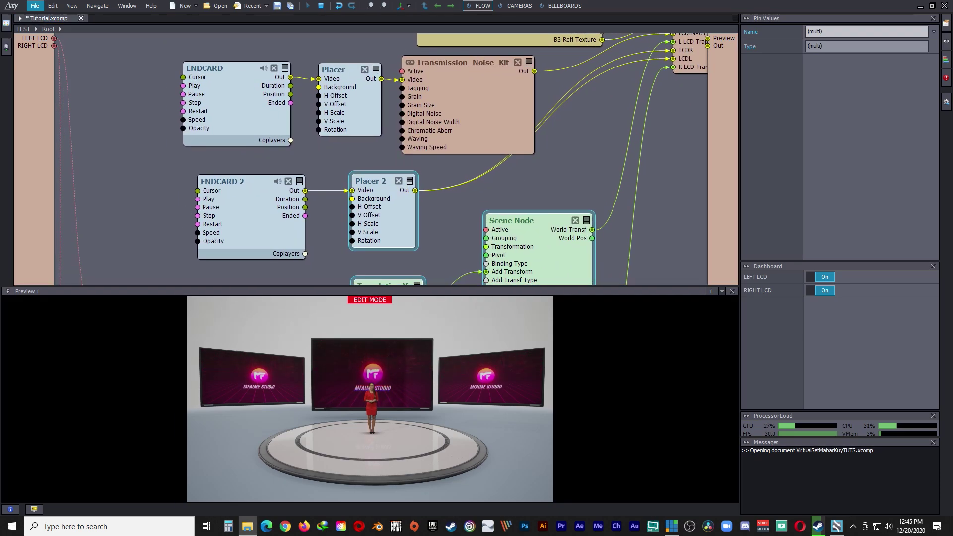
# Load the 4_aXNzIGVhcnRoIGVuZ2luZSBsYW5kIDU4 clip from the Footage folder into the ENDCARD 2 video player.
pyautogui.click(248, 527)
pyautogui.moveTo(338, 185); pyautogui.dragTo(639, 153)
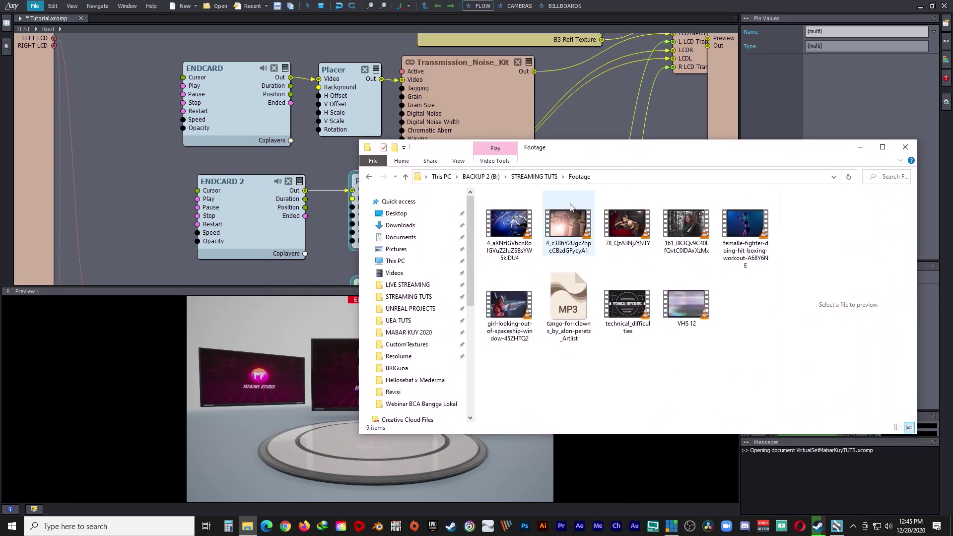
pyautogui.moveTo(505, 226); pyautogui.dragTo(249, 212)
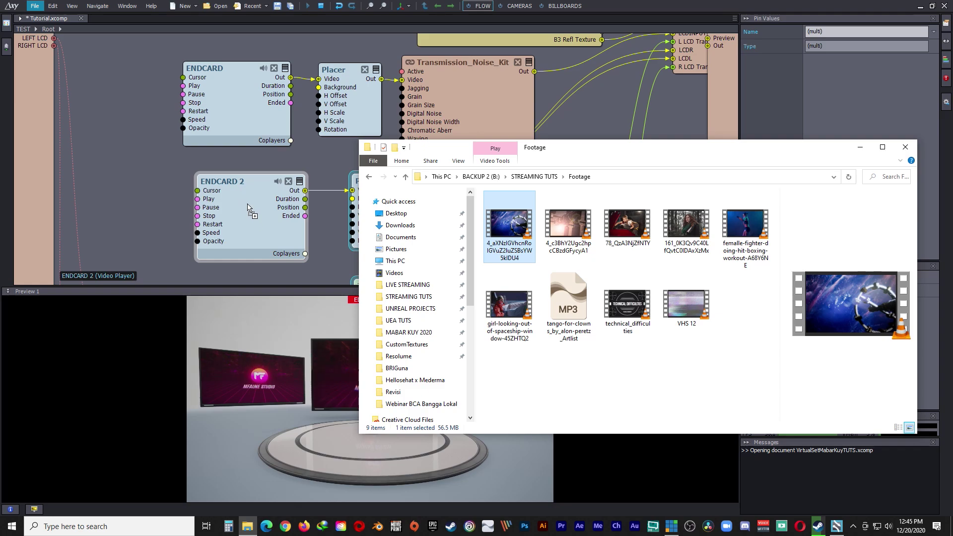
pyautogui.moveTo(248, 208); pyautogui.dragTo(248, 207)
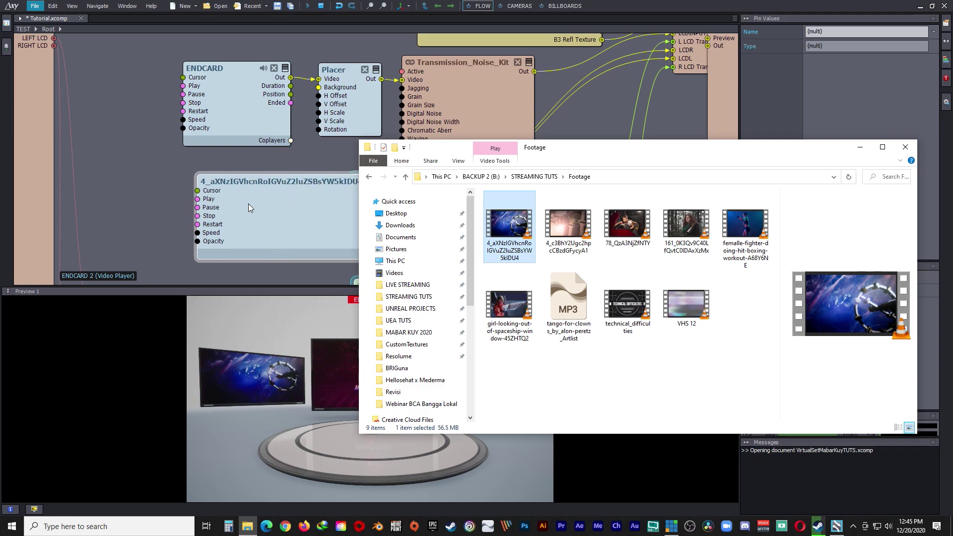
pyautogui.click(861, 151)
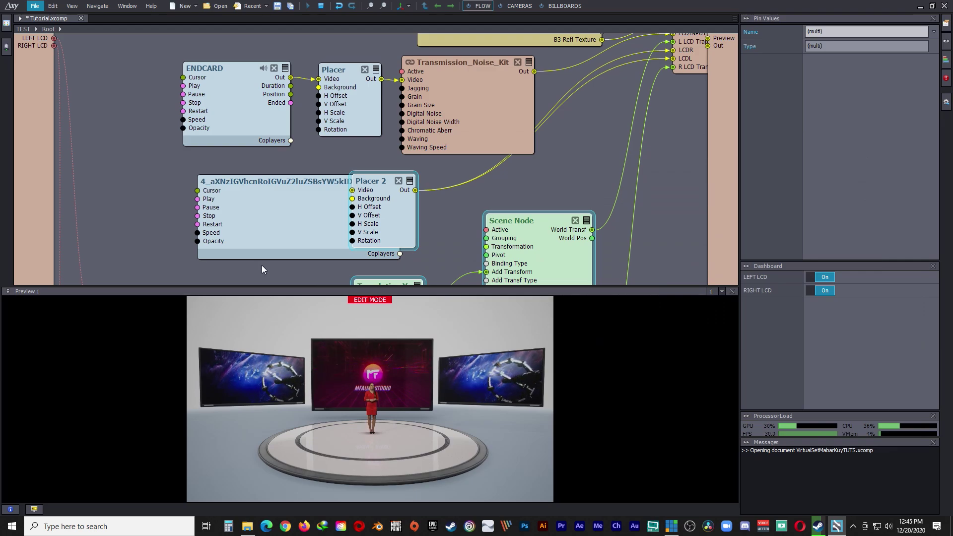
# Rearrange the video players, Placer, Placer 2, Transmission_Noise_Kit and Scene Node modules to clear space beside Placer 2.
pyautogui.moveTo(288, 183); pyautogui.dragTo(150, 172)
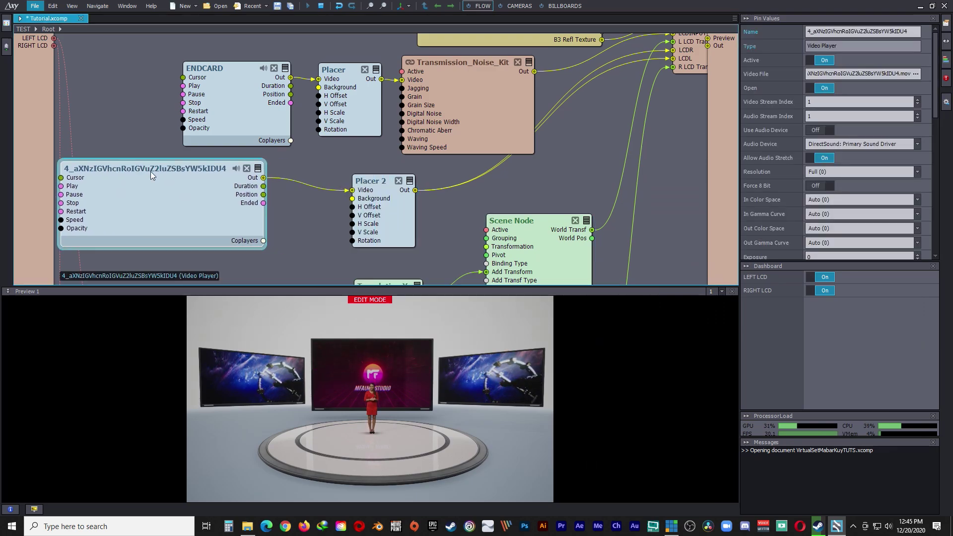
pyautogui.scroll(-2, 317, 189)
pyautogui.moveTo(269, 99); pyautogui.dragTo(190, 76)
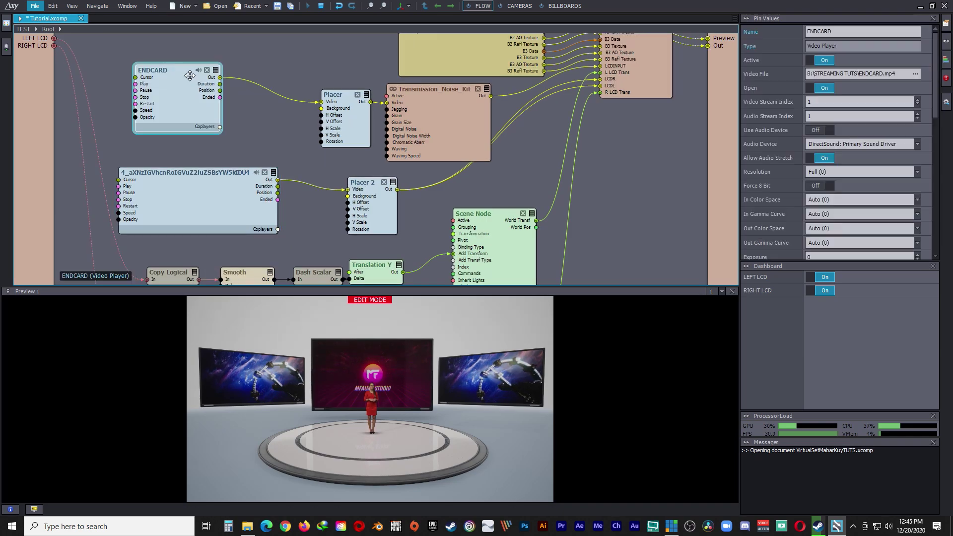
pyautogui.moveTo(338, 94); pyautogui.dragTo(281, 60)
pyautogui.moveTo(440, 89); pyautogui.dragTo(377, 85)
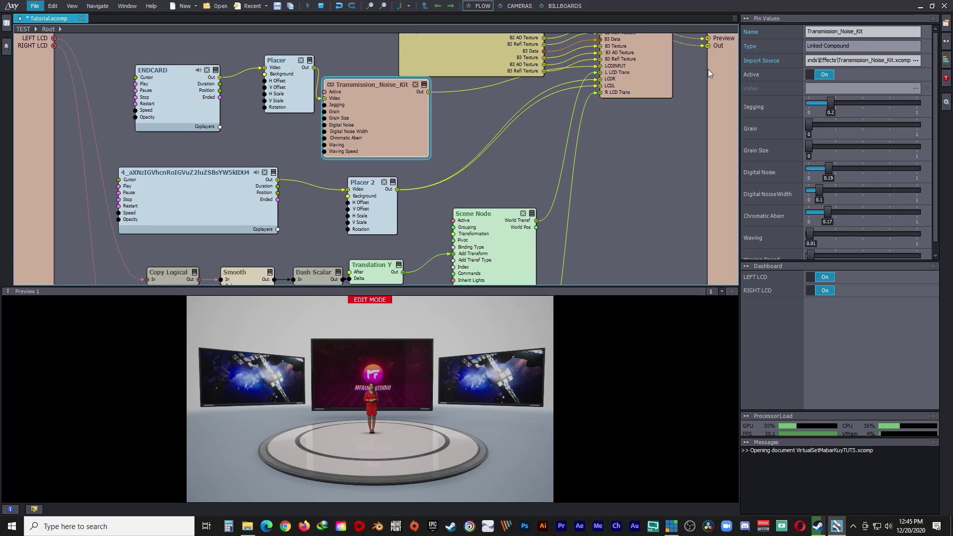
pyautogui.moveTo(523, 214); pyautogui.dragTo(658, 233)
pyautogui.moveTo(372, 184); pyautogui.dragTo(363, 171)
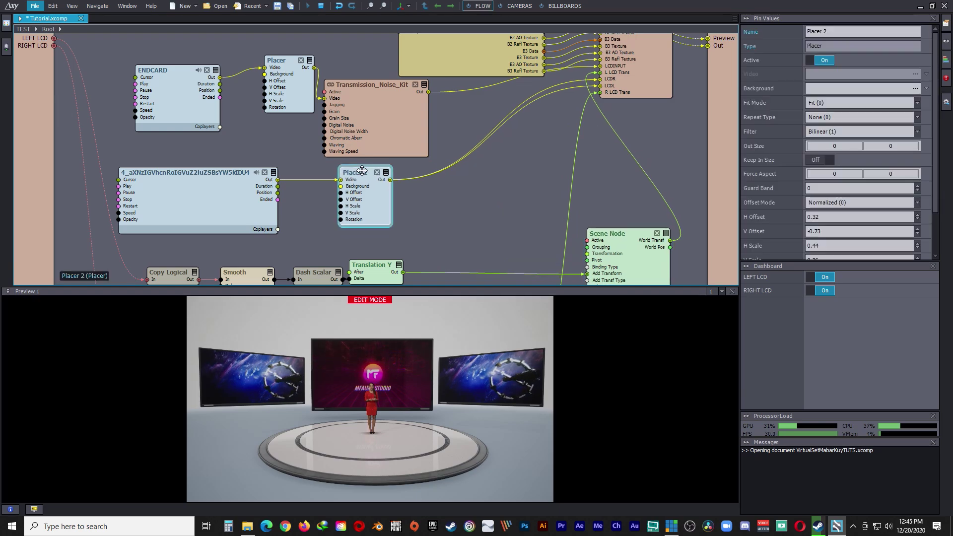
pyautogui.moveTo(185, 172); pyautogui.dragTo(179, 166)
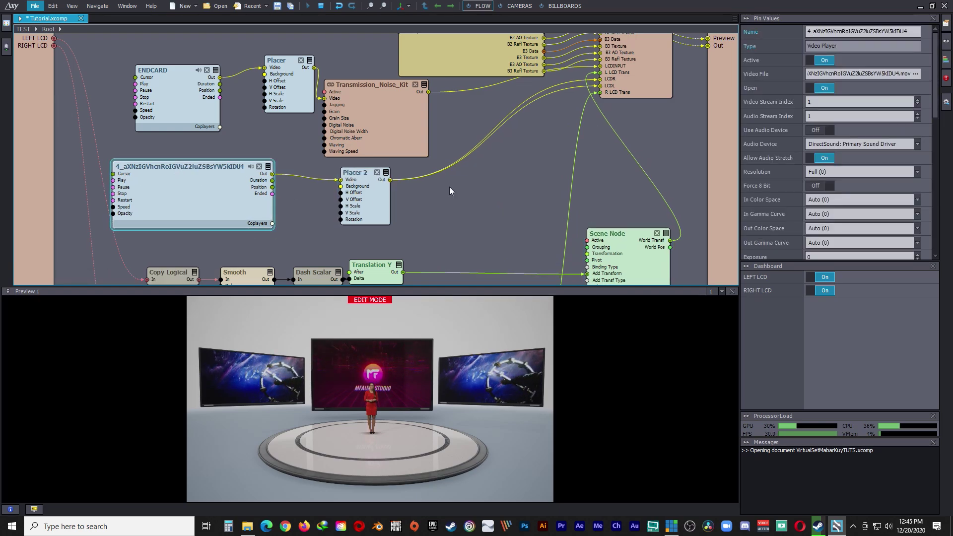
# Duplicate the side-screen video player with its Placer 2 and place the copies between Placer 2 and Scene Node.
pyautogui.moveTo(450, 191); pyautogui.dragTo(221, 228)
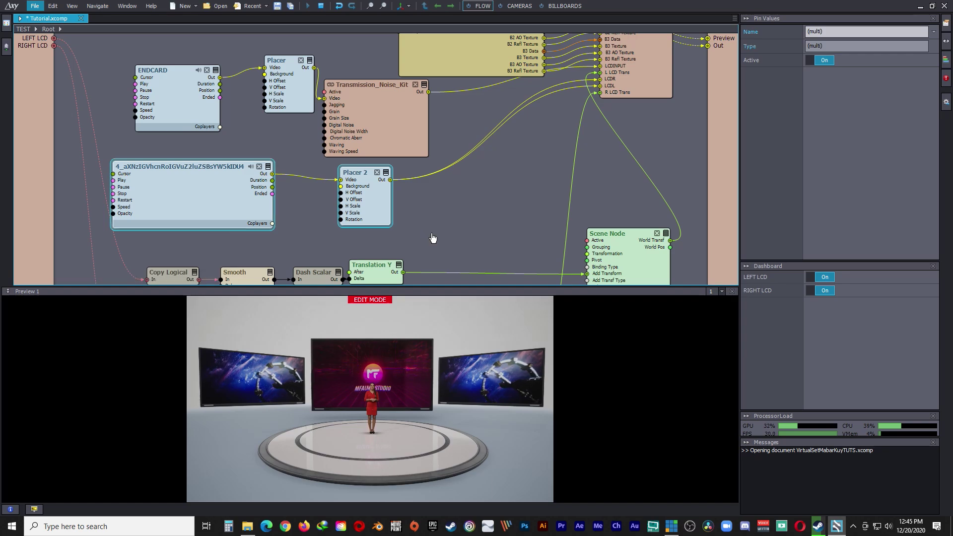
pyautogui.hotkey('ctrl', 'v')
pyautogui.moveTo(363, 173); pyautogui.dragTo(258, 169)
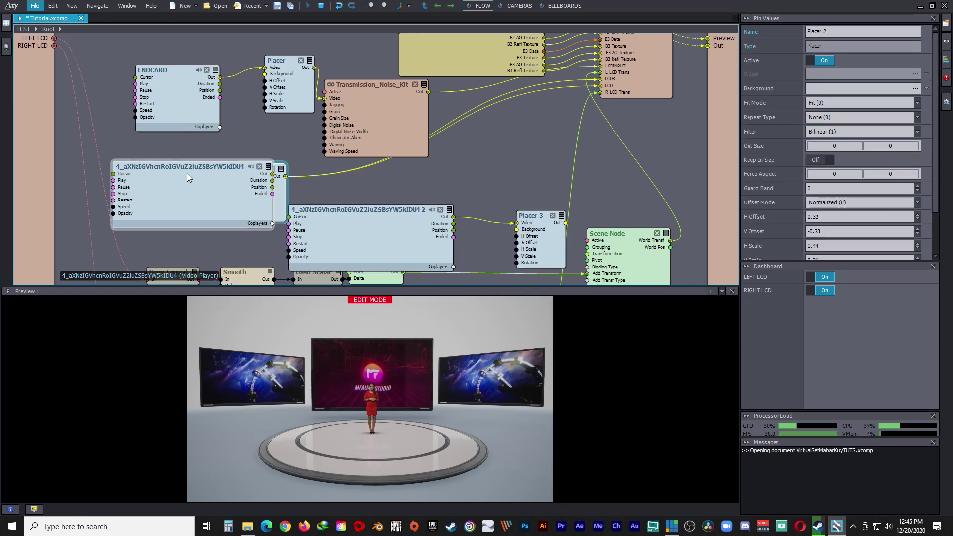
pyautogui.moveTo(188, 177); pyautogui.dragTo(115, 164)
pyautogui.moveTo(395, 206); pyautogui.dragTo(416, 190)
pyautogui.moveTo(541, 220); pyautogui.dragTo(528, 173)
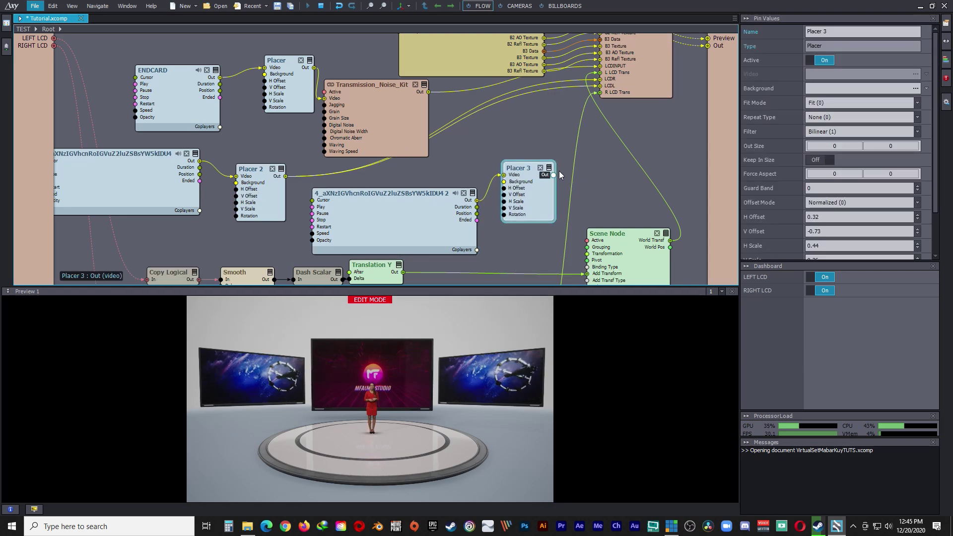
# Connect Placer 3's Out to the LCDL input and tidy the duplicated player and placer.
pyautogui.moveTo(601, 90); pyautogui.dragTo(601, 89)
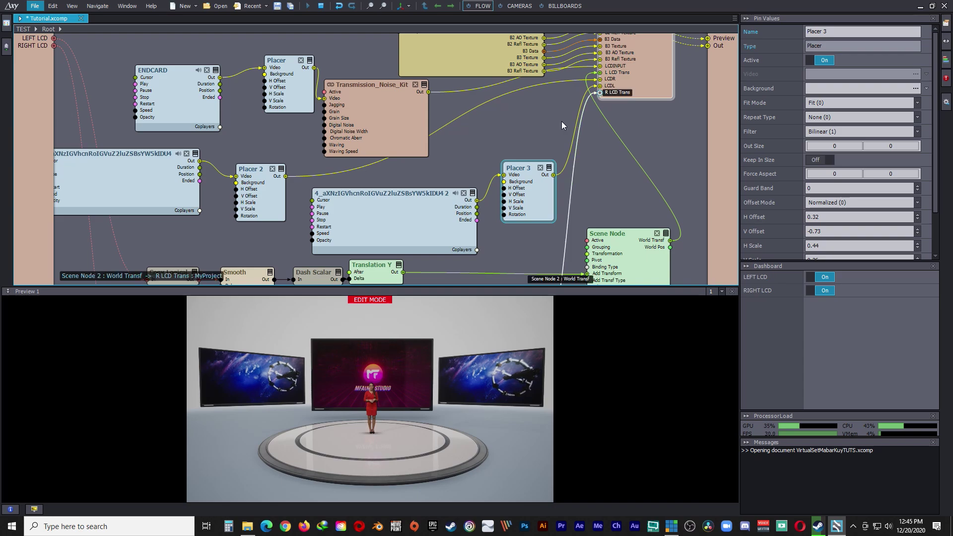
pyautogui.moveTo(528, 166)
pyautogui.mouseDown()
pyautogui.moveTo(504, 161)
pyautogui.moveTo(516, 157)
pyautogui.mouseUp()
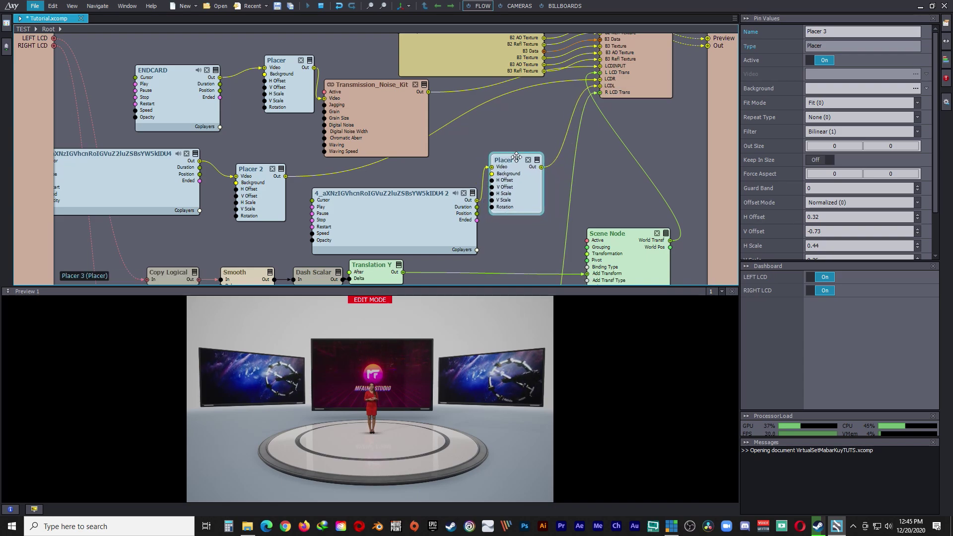
pyautogui.moveTo(406, 195); pyautogui.dragTo(400, 198)
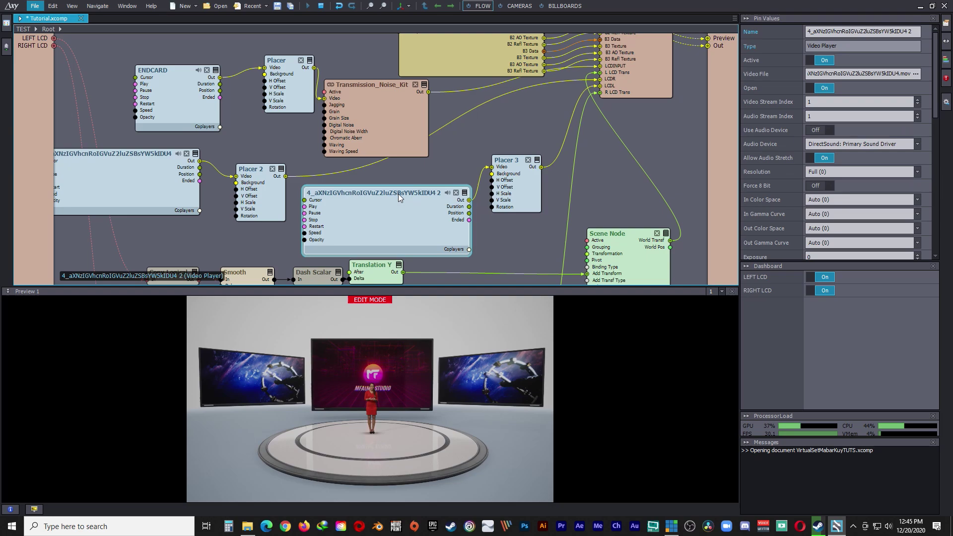
# Load the 4_c3BhY2Ugc2hpcCBzdGFycyA1 clip from the Footage folder into the duplicated video player and move the player closer to Placer 3.
pyautogui.click(248, 526)
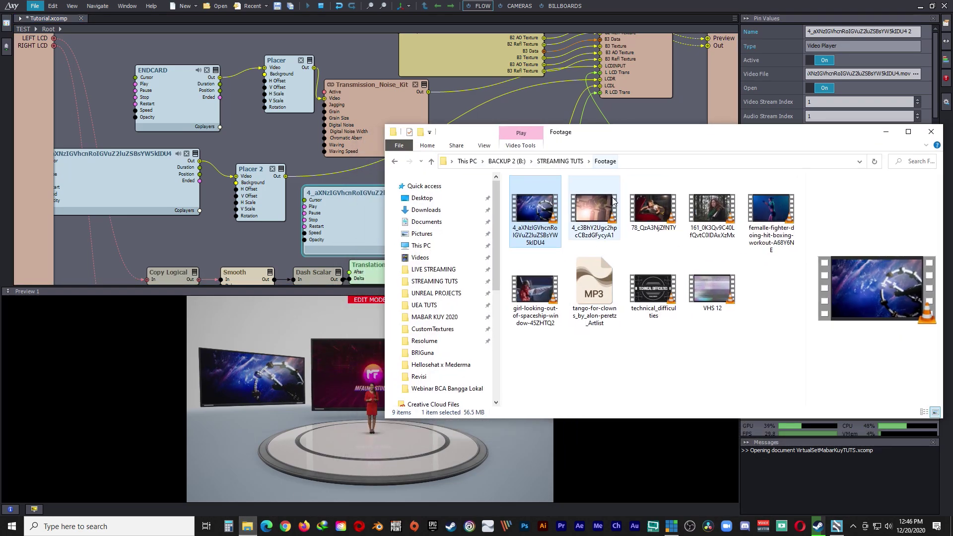
pyautogui.moveTo(614, 201); pyautogui.dragTo(343, 207)
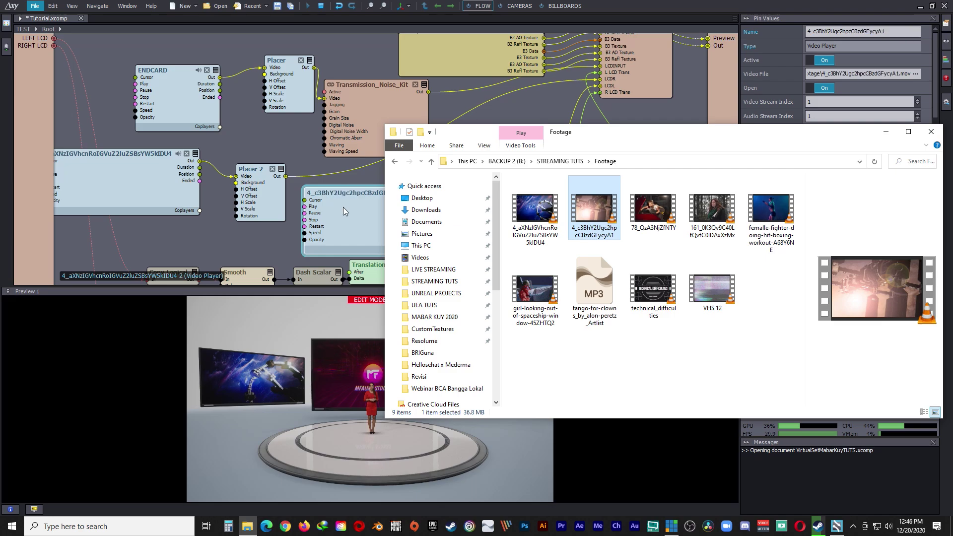
pyautogui.click(886, 131)
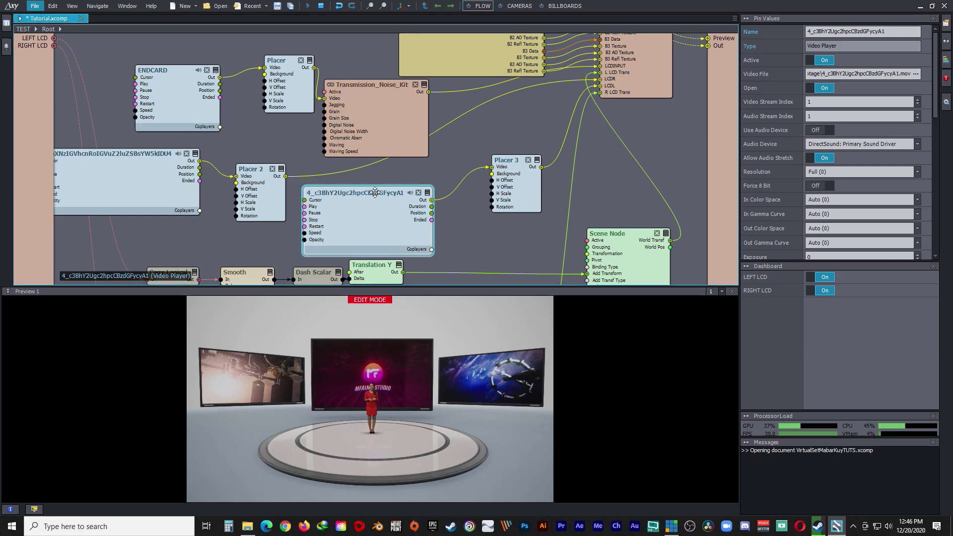
pyautogui.moveTo(372, 193); pyautogui.dragTo(399, 186)
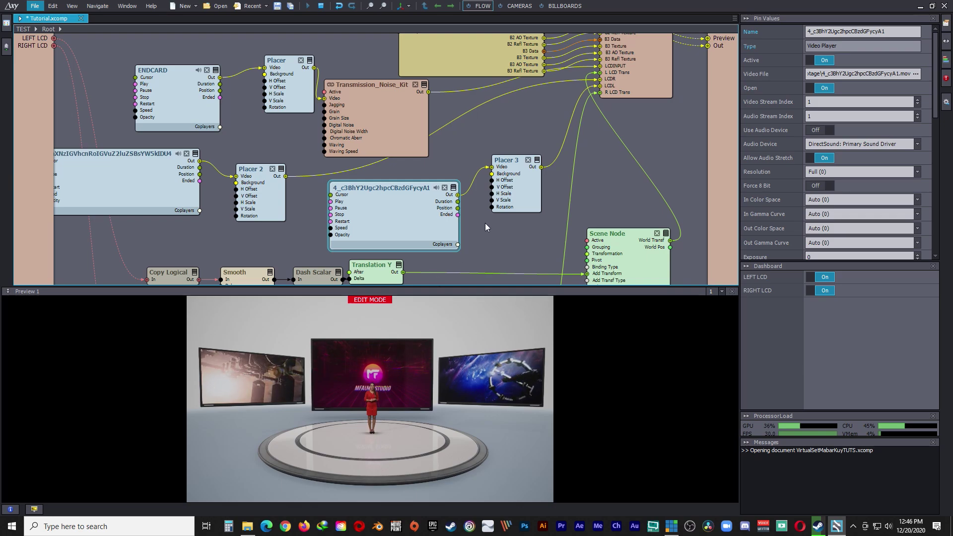
# Stack Scene Node above Scene Node 2, close to their Translation Y modules.
pyautogui.scroll(-3, 485, 222)
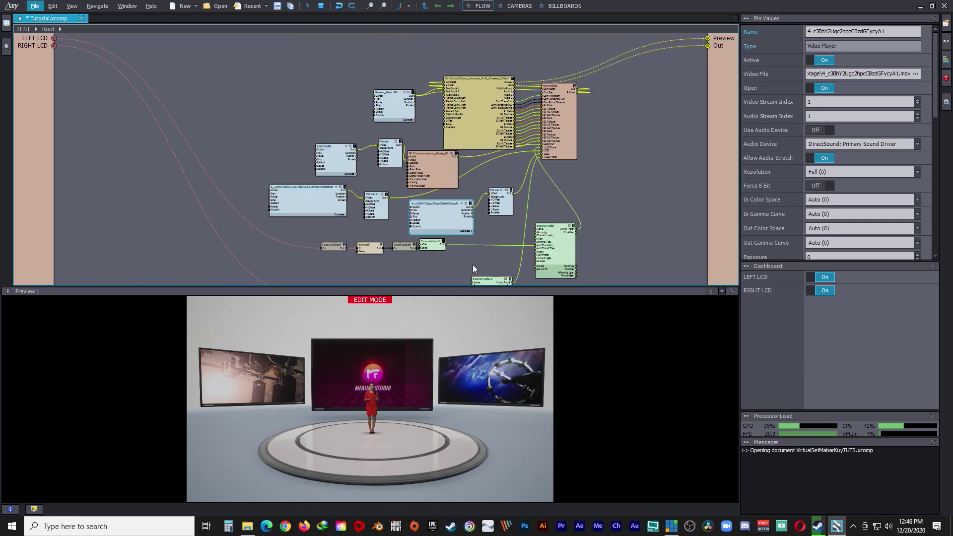
pyautogui.rightClick(490, 237)
pyautogui.click(633, 186)
pyautogui.moveTo(527, 198); pyautogui.dragTo(482, 108, button='right')
pyautogui.scroll(3, 419, 184)
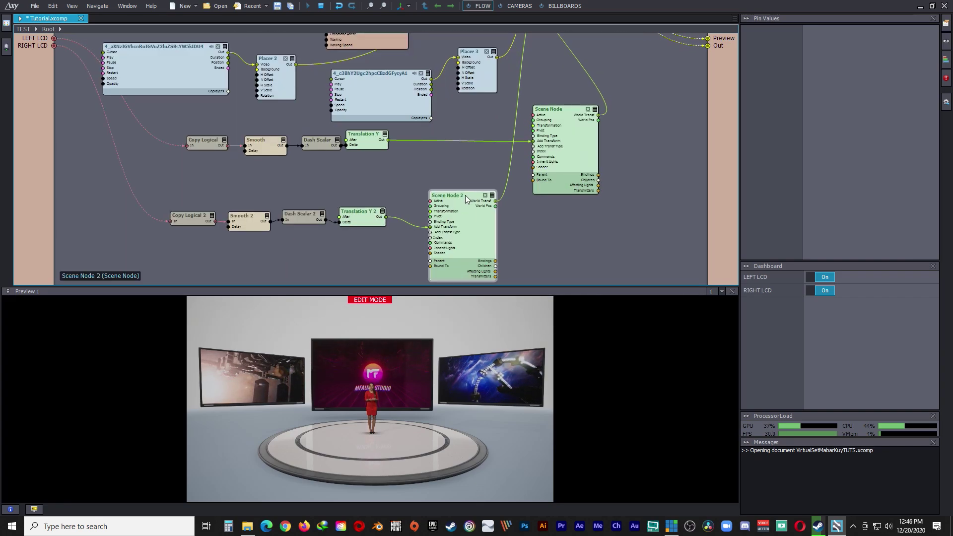
pyautogui.moveTo(466, 199); pyautogui.dragTo(459, 219)
pyautogui.moveTo(566, 109); pyautogui.dragTo(399, 108)
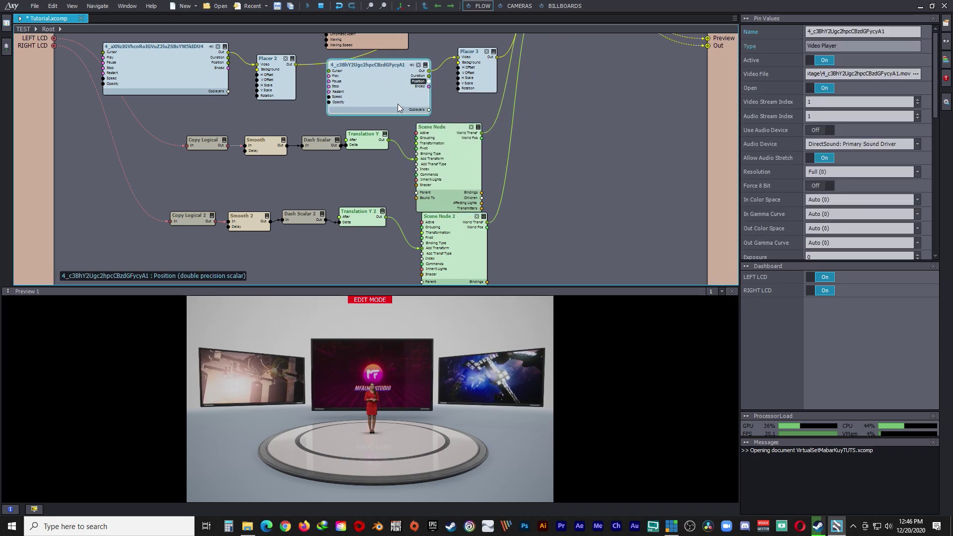
# Align the two Copy Logical, Smooth, Dash Scalar and Translation Y chains with their Scene Nodes.
pyautogui.moveTo(371, 249); pyautogui.dragTo(156, 206)
pyautogui.moveTo(363, 213); pyautogui.dragTo(355, 240)
pyautogui.moveTo(179, 174); pyautogui.dragTo(356, 155)
pyautogui.scroll(-2, 406, 115)
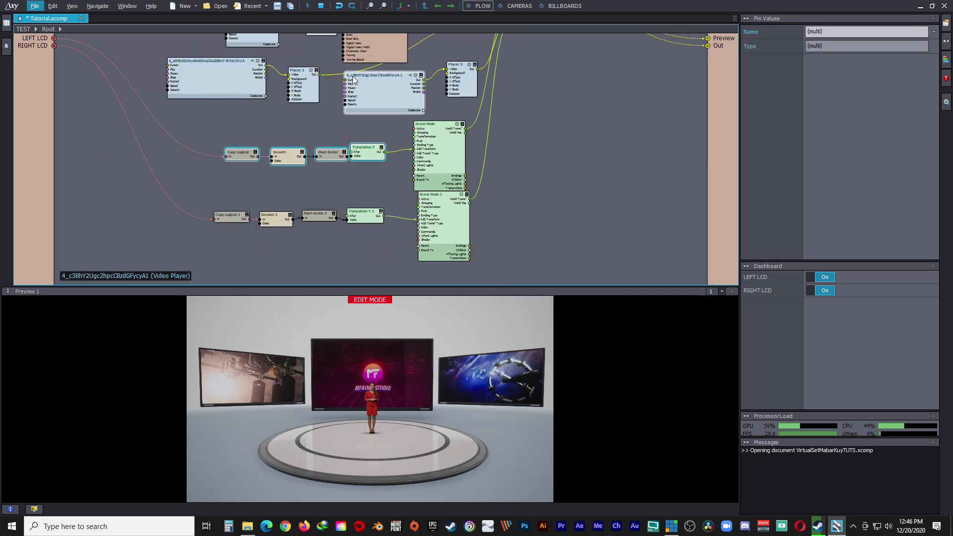
# Move Placer 3 and its video player away from the Placer 2 group to sit below the project module.
pyautogui.rightClick(317, 60)
pyautogui.click(332, 47)
pyautogui.scroll(-2, 332, 48)
pyautogui.moveTo(333, 47); pyautogui.dragTo(338, 172, button='right')
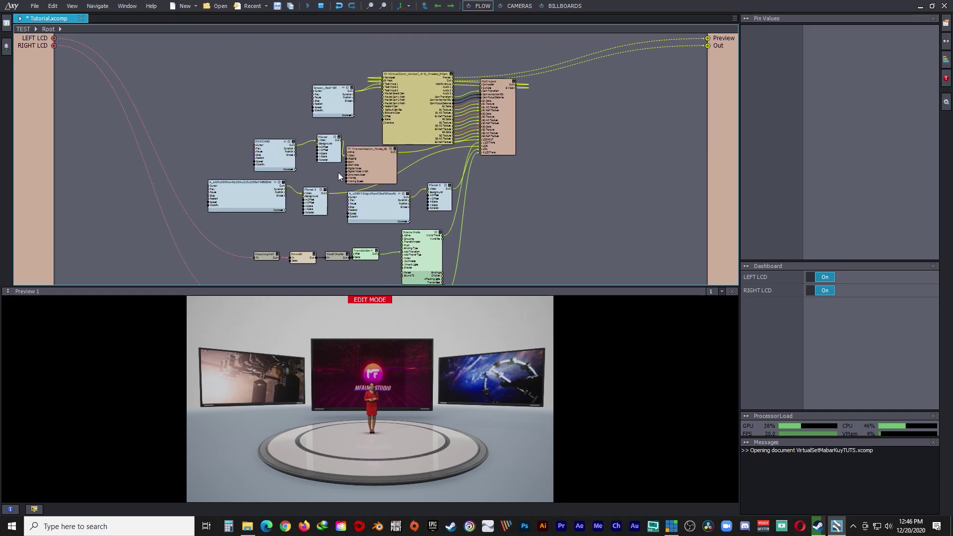
pyautogui.scroll(3, 338, 172)
pyautogui.moveTo(497, 179); pyautogui.dragTo(590, 182)
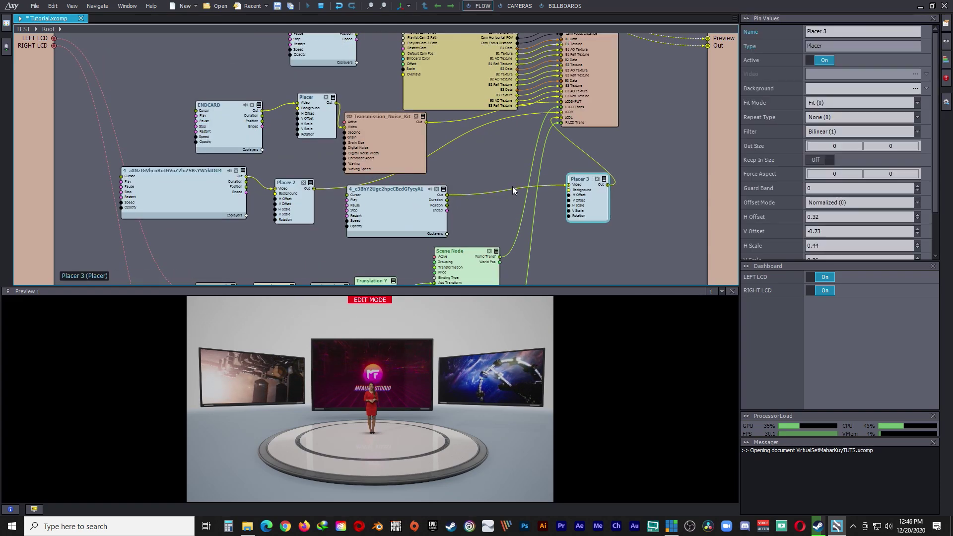
pyautogui.moveTo(407, 190); pyautogui.dragTo(513, 181)
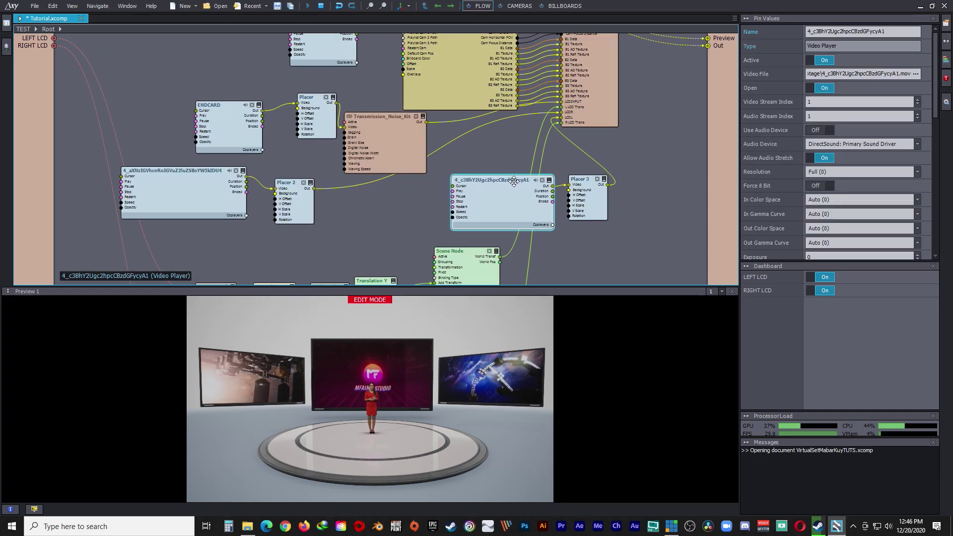
# Group the ENDCARD player, Placer and Transmission_Noise_Kit modules closer together above the Placer 2 chain.
pyautogui.moveTo(230, 105); pyautogui.dragTo(206, 95)
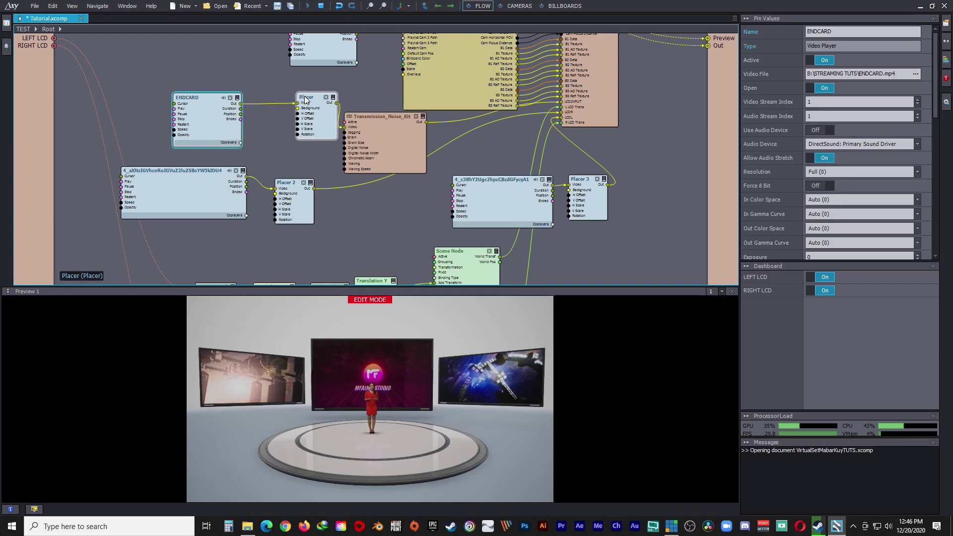
pyautogui.moveTo(308, 97); pyautogui.dragTo(266, 98)
pyautogui.click(405, 126)
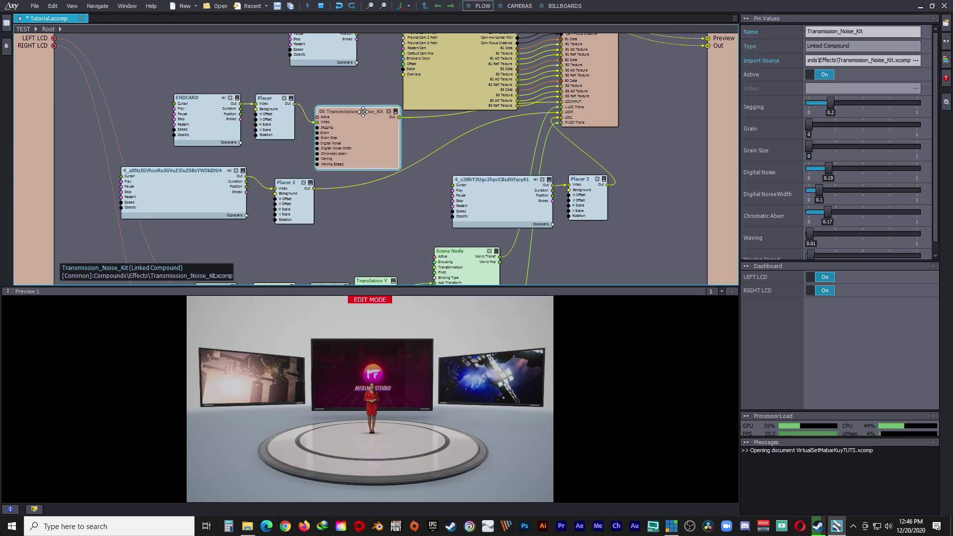